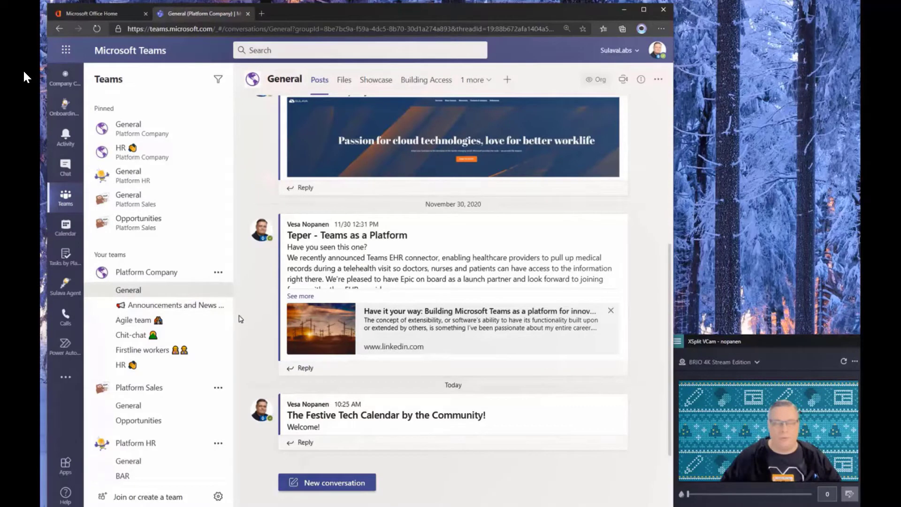
- Open the channel's Showcase tab, look around the 3D gallery, then cancel adding a SharePoint tab
{"action": "left_click", "coordinate": [382, 83]}
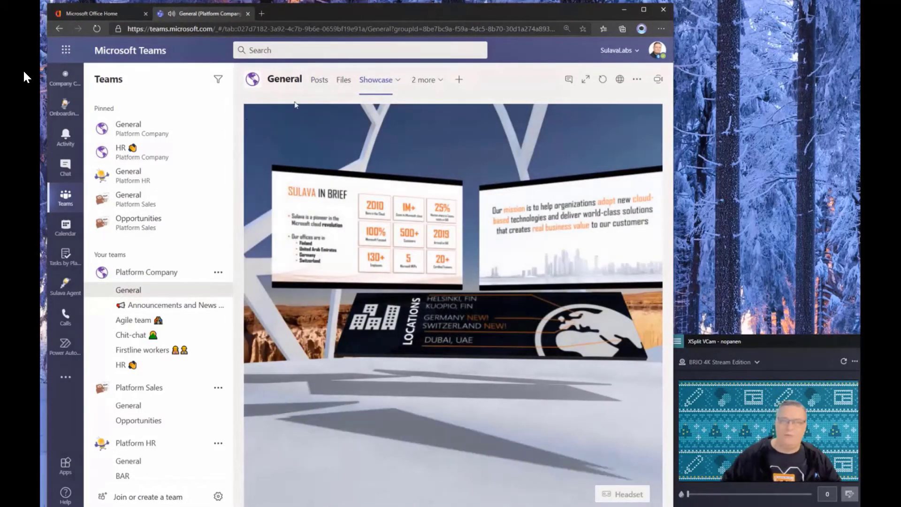
{"action": "left_click_drag", "start_coordinate": [340, 143], "coordinate": [372, 231]}
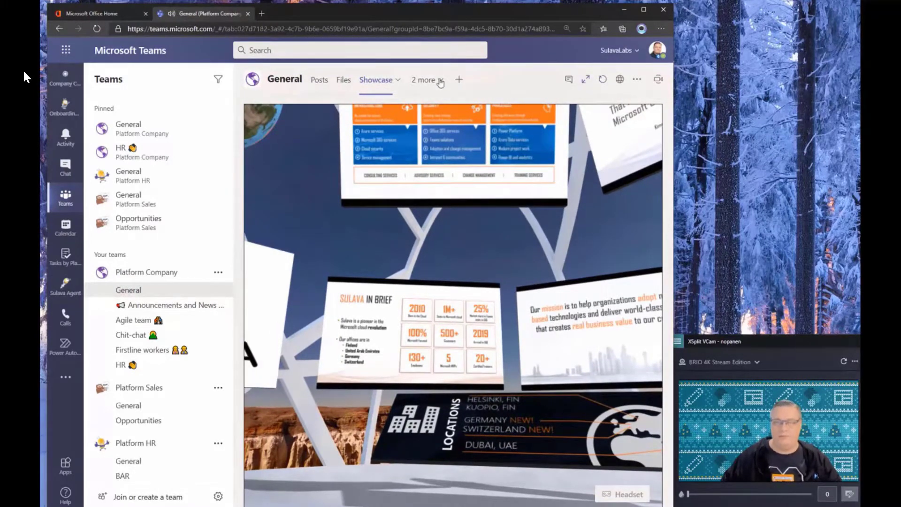
{"action": "left_click", "coordinate": [459, 80]}
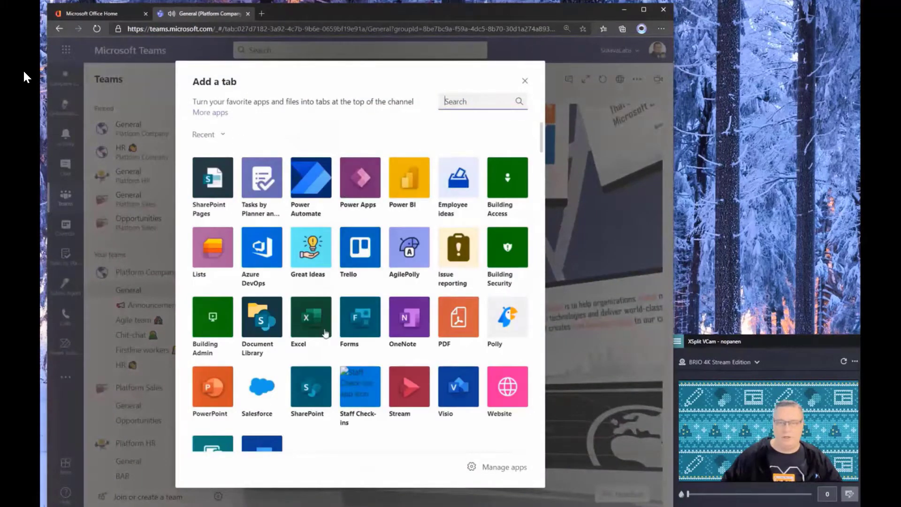
{"action": "left_click", "coordinate": [312, 405]}
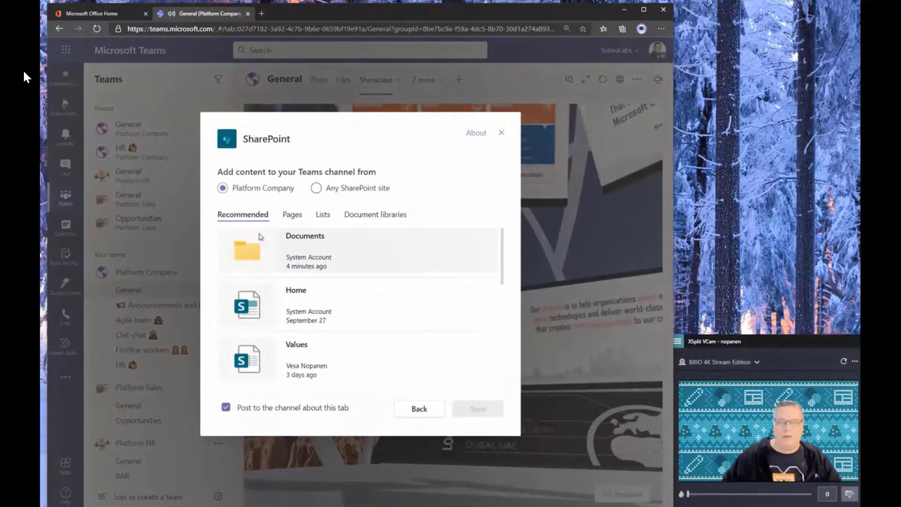
{"action": "scroll", "coordinate": [266, 281], "scroll_direction": "down", "scroll_amount": 3}
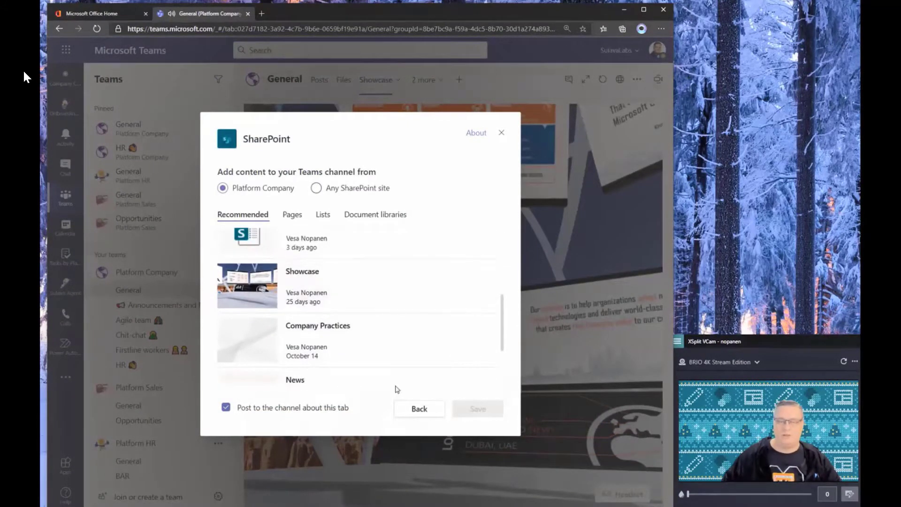
{"action": "left_click", "coordinate": [501, 132]}
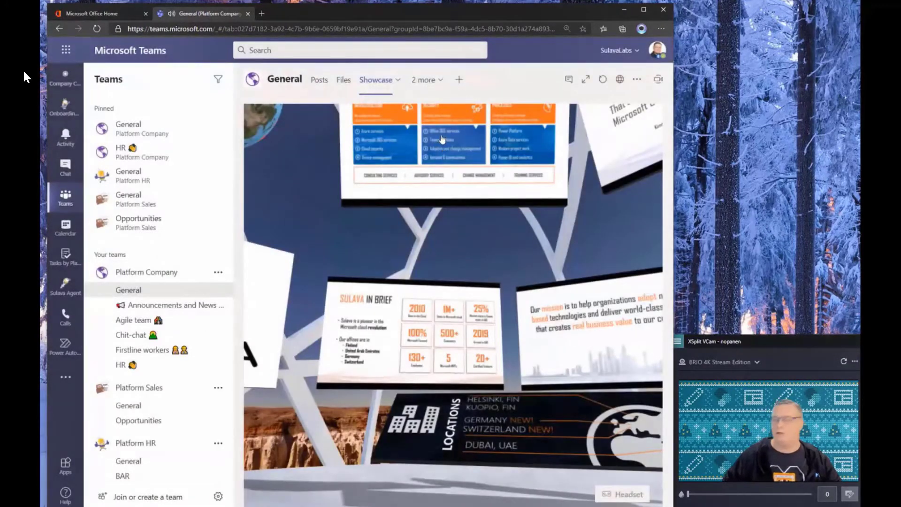
- Expand the Showcase to full width, view the globe enlarged, then open the SharePoint website
{"action": "left_click", "coordinate": [587, 81]}
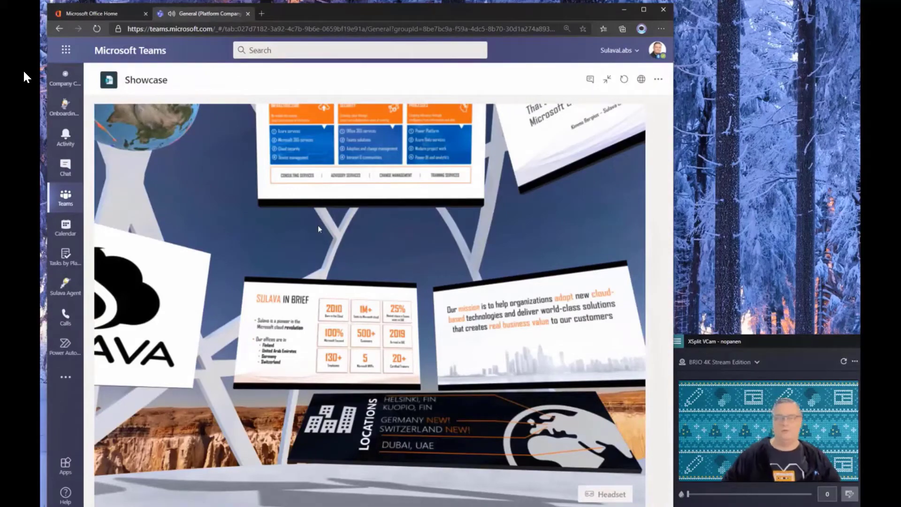
{"action": "left_click_drag", "start_coordinate": [232, 226], "coordinate": [411, 344]}
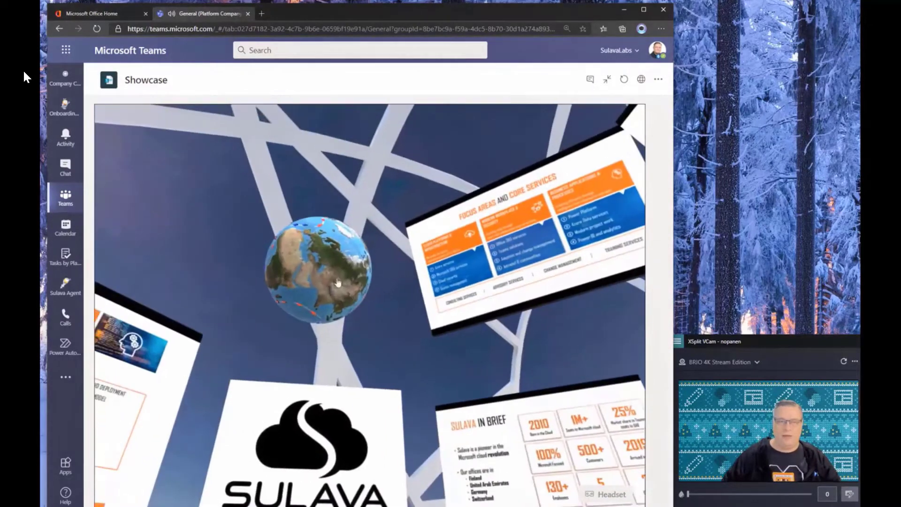
{"action": "left_click", "coordinate": [338, 277]}
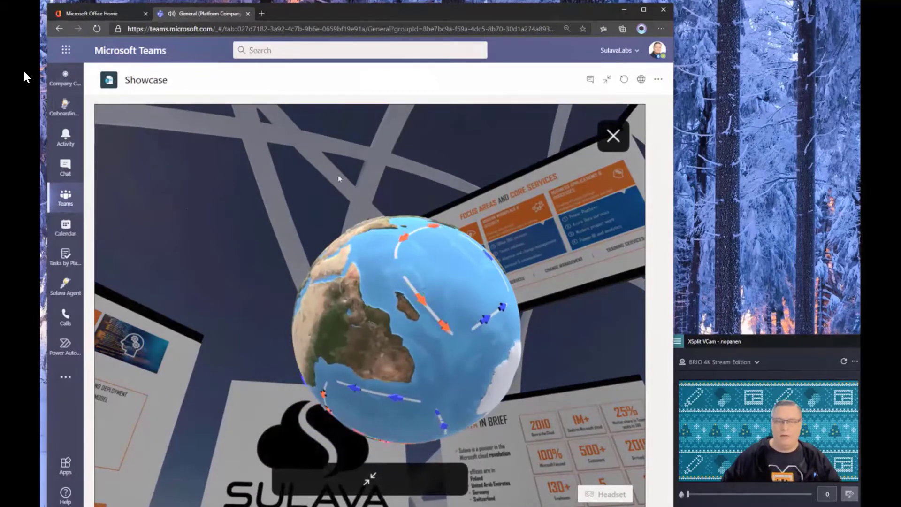
{"action": "left_click", "coordinate": [613, 136]}
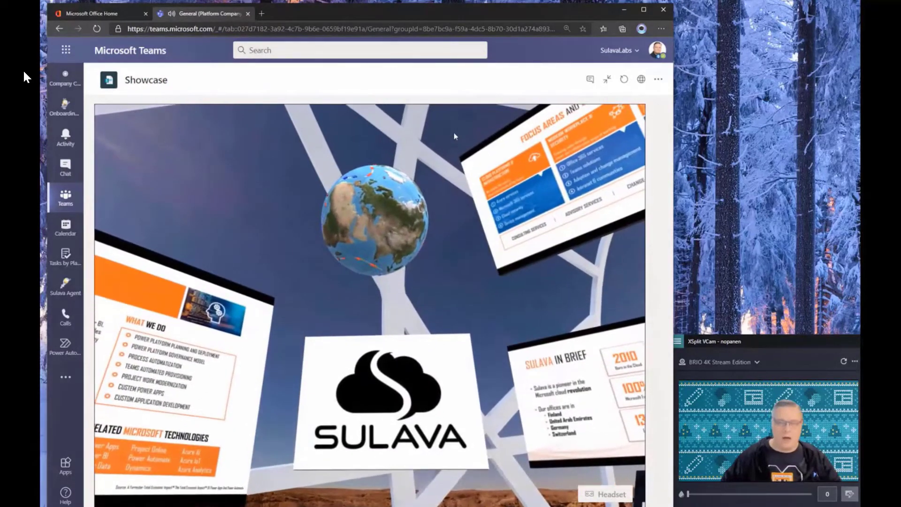
{"action": "left_click_drag", "start_coordinate": [454, 133], "coordinate": [407, 153]}
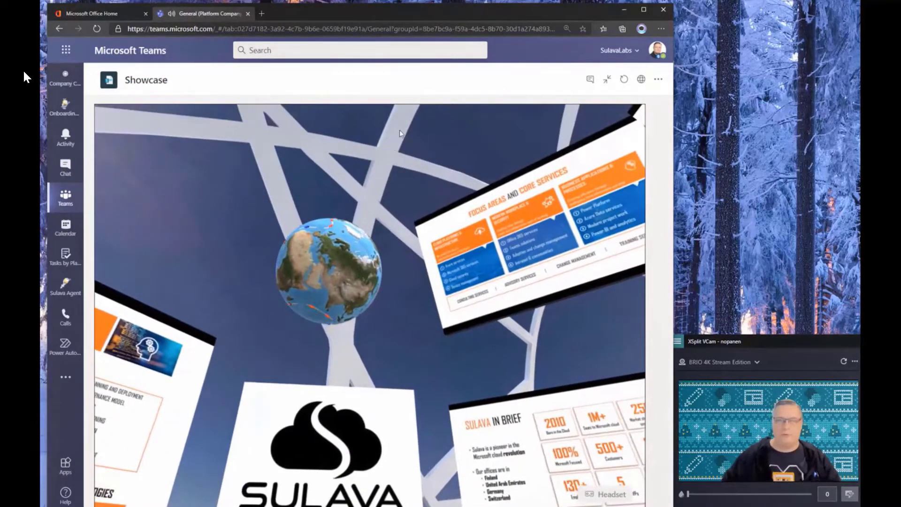
{"action": "left_click", "coordinate": [642, 80]}
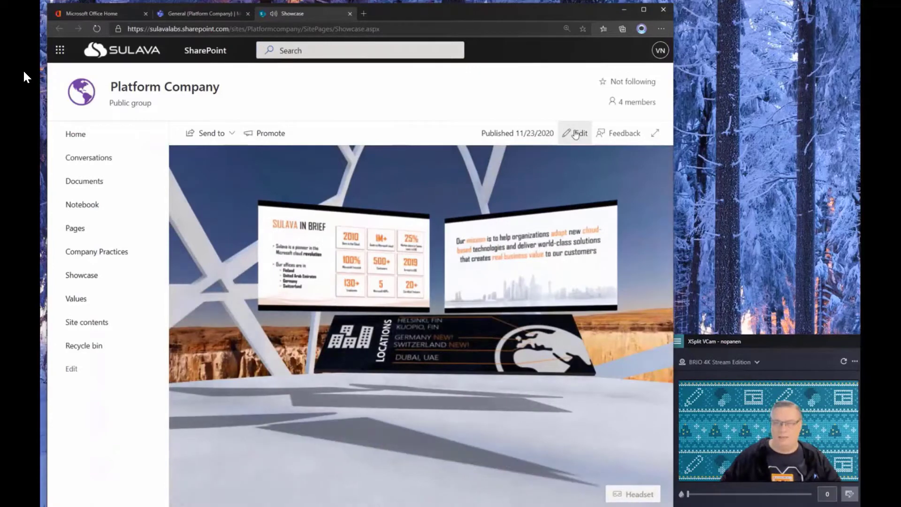
- Switch the Showcase page into edit mode, rotate the scene, and open the web part list
{"action": "left_click", "coordinate": [576, 134]}
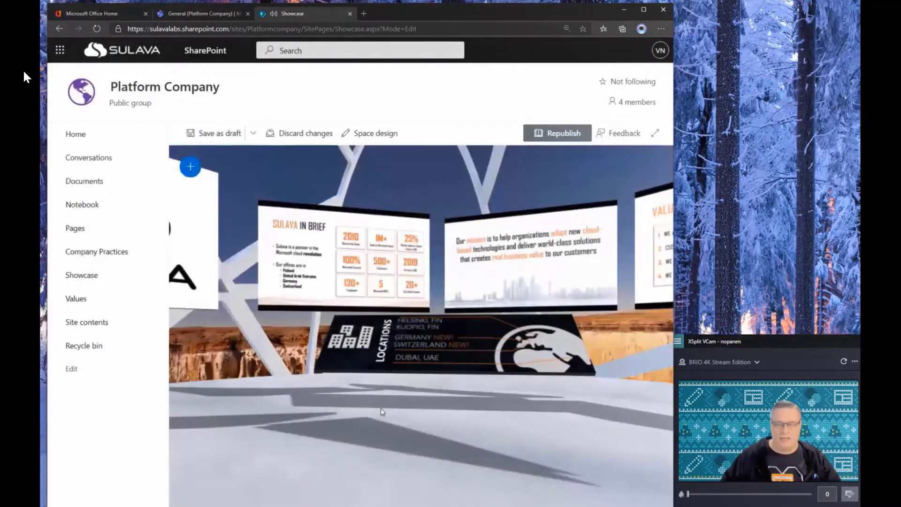
{"action": "left_click_drag", "start_coordinate": [262, 454], "coordinate": [641, 506]}
{"action": "left_click_drag", "start_coordinate": [214, 445], "coordinate": [650, 506]}
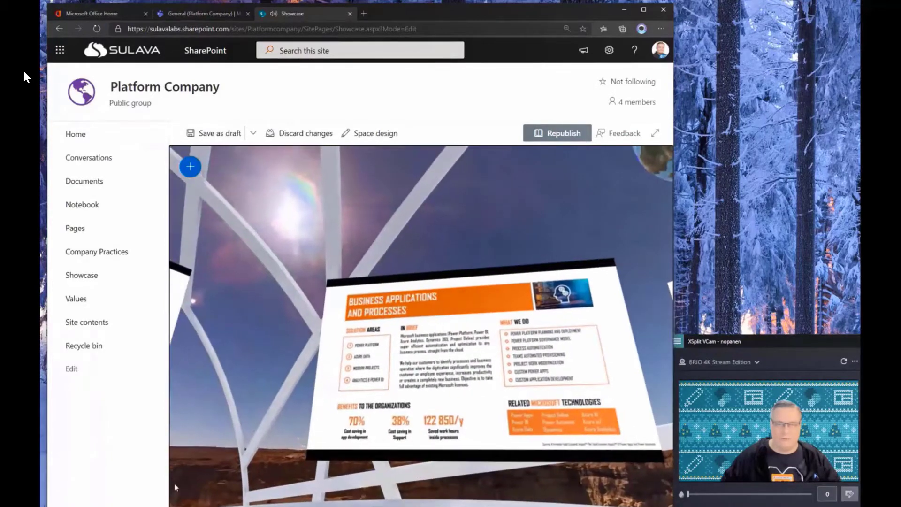
{"action": "left_click_drag", "start_coordinate": [226, 451], "coordinate": [371, 386]}
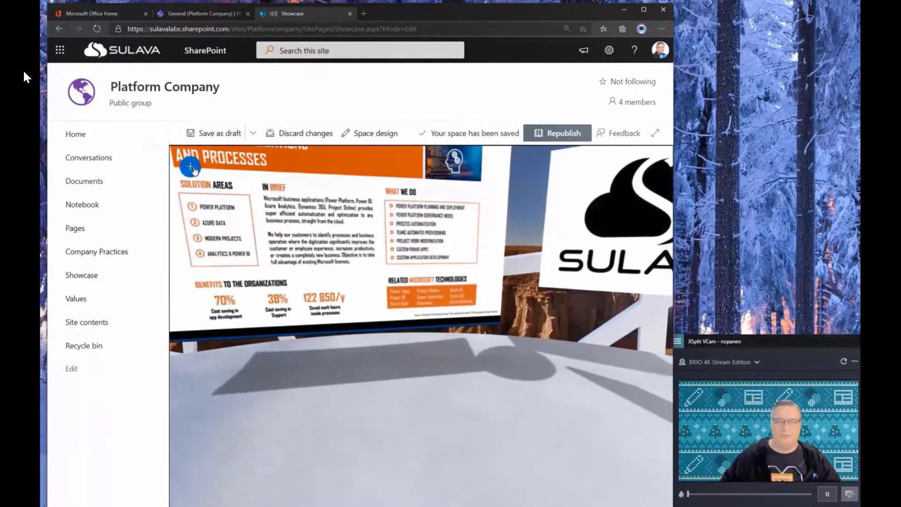
{"action": "left_click", "coordinate": [194, 170]}
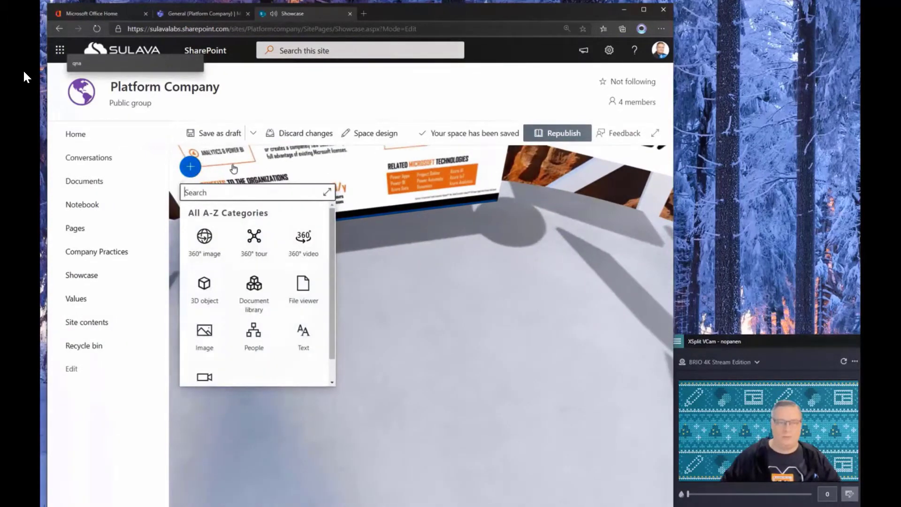
- Place a 3D object on the floor and insert the red candle wreath from a 'christmas' catalog search
{"action": "left_click", "coordinate": [205, 294]}
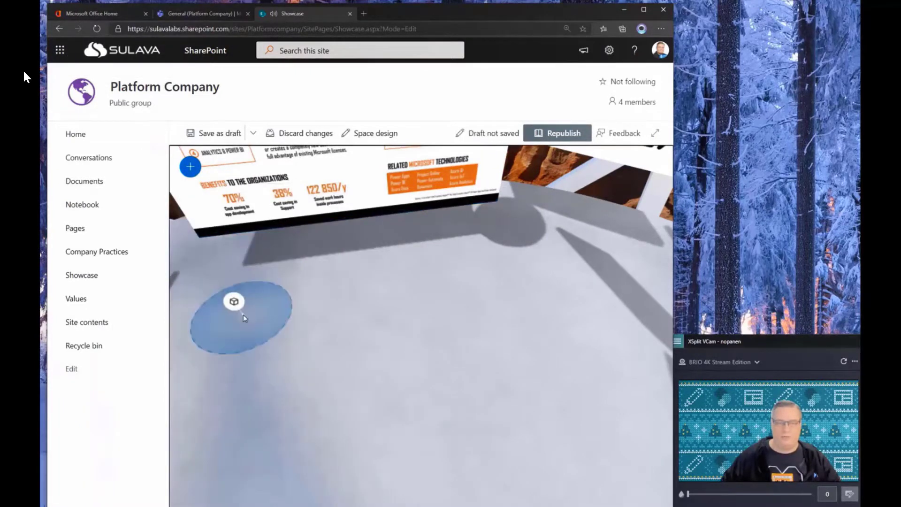
{"action": "left_click", "coordinate": [369, 328]}
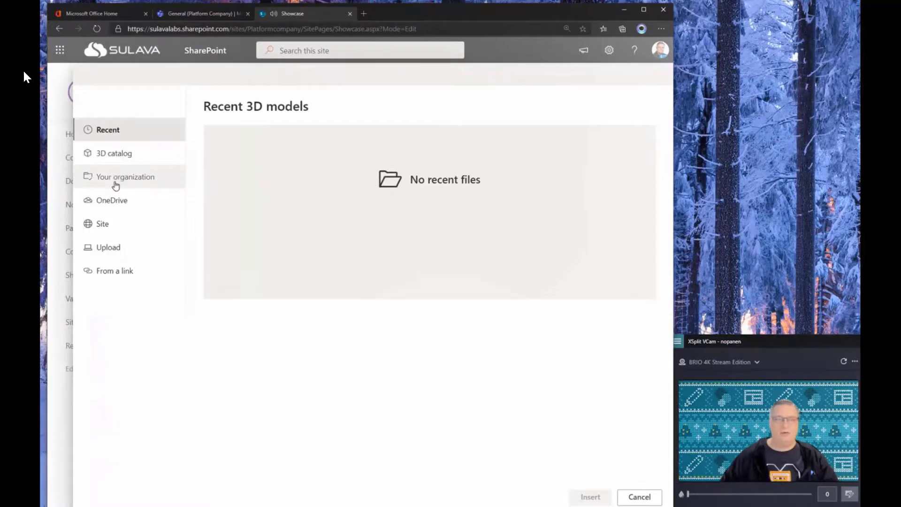
{"action": "left_click", "coordinate": [108, 159]}
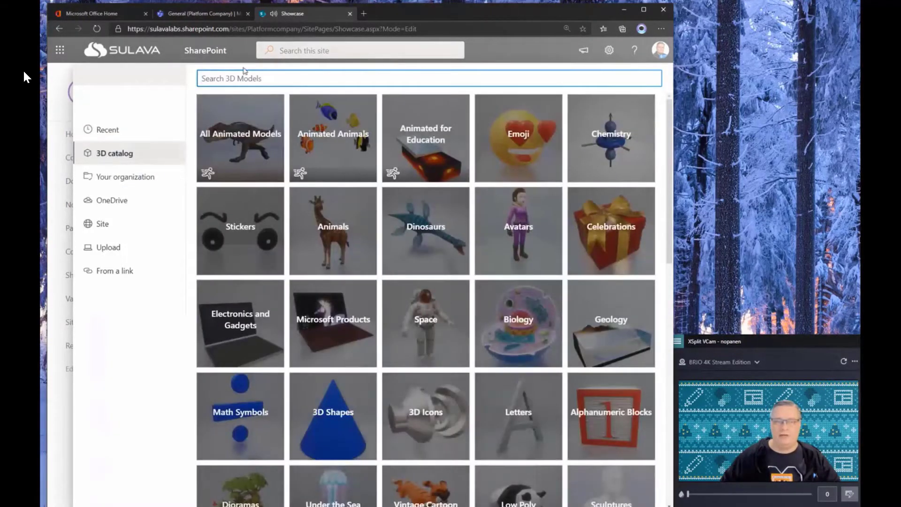
{"action": "type", "text": "christ"}
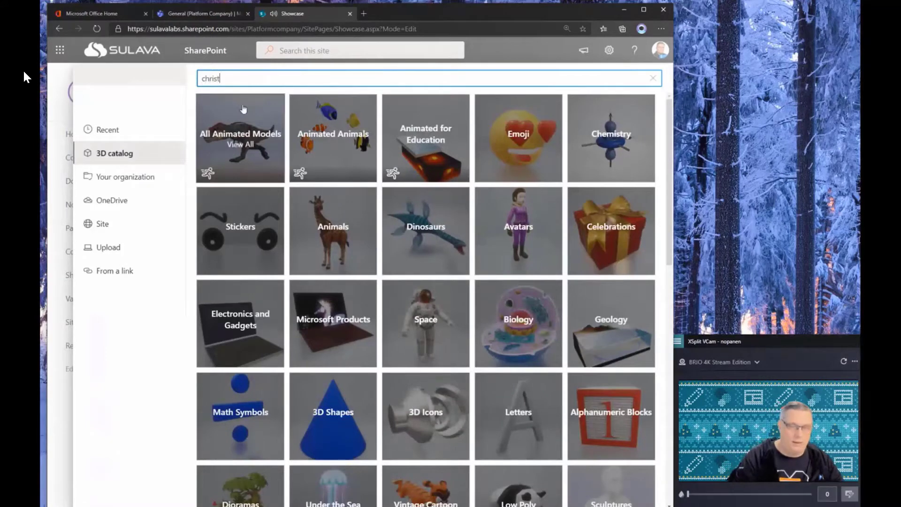
{"action": "type", "text": "mas"}
{"action": "key", "text": "Return"}
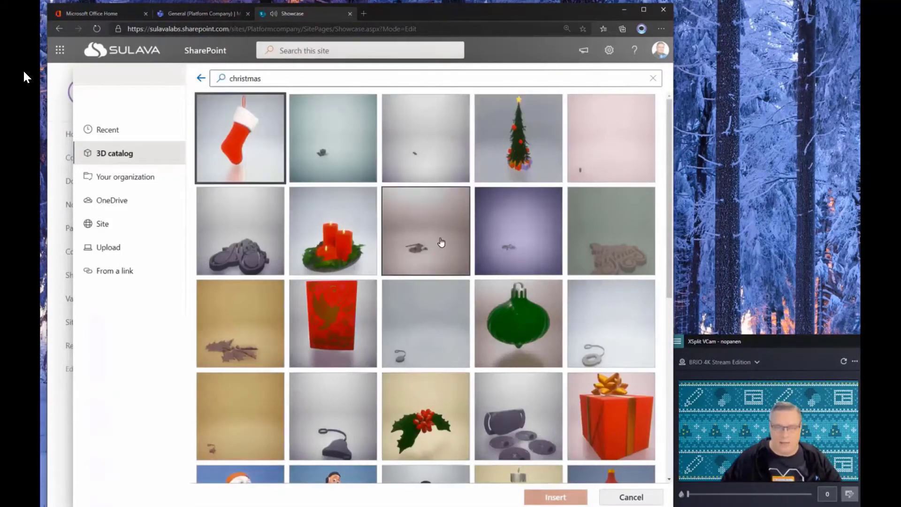
{"action": "left_click", "coordinate": [341, 245]}
{"action": "left_click", "coordinate": [554, 498]}
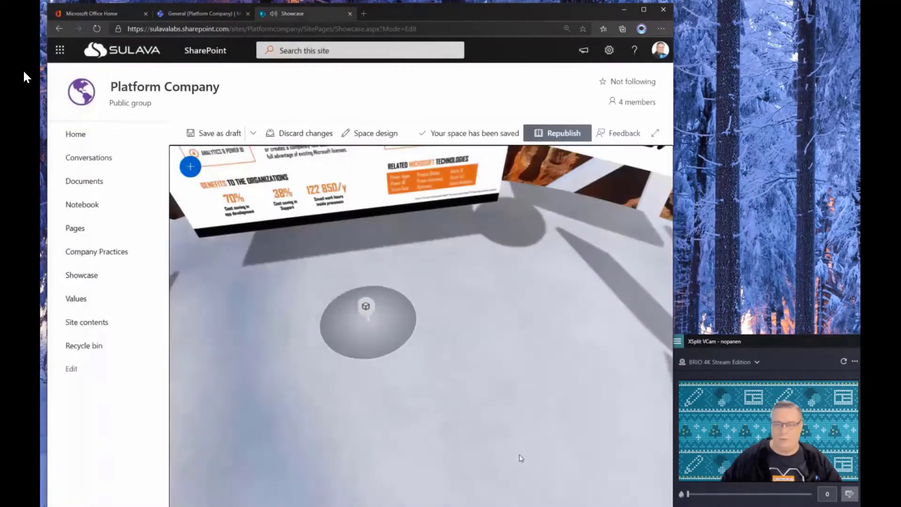
- Finish placing the wreath, snip the transform values, and push its distance out to 4.72
{"action": "left_click", "coordinate": [377, 311]}
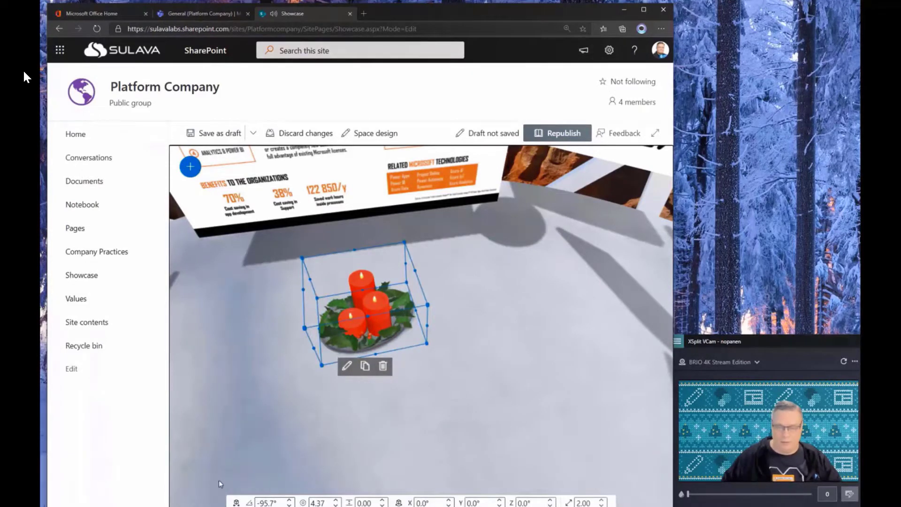
{"action": "key", "text": "super+shift+s"}
{"action": "left_click_drag", "start_coordinate": [212, 473], "coordinate": [628, 506]}
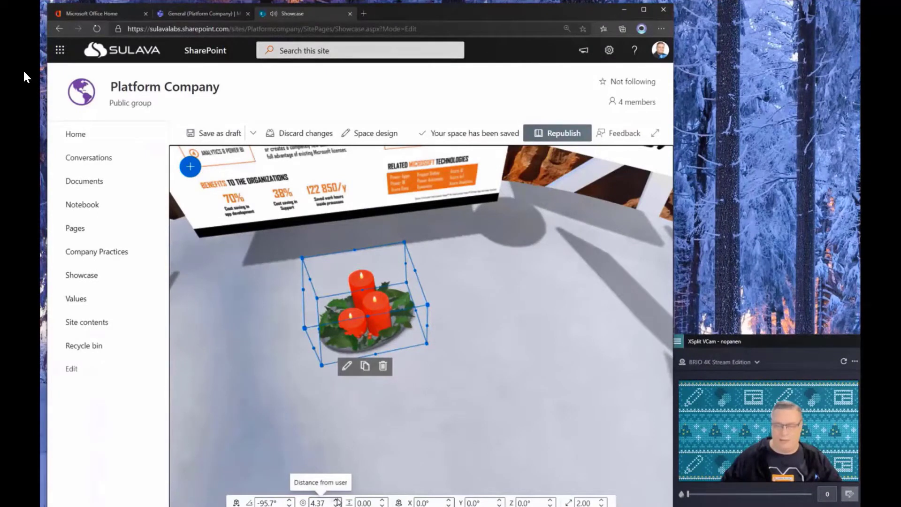
{"action": "left_click", "coordinate": [337, 502]}
{"action": "left_click", "coordinate": [337, 502]}
{"action": "left_click", "coordinate": [336, 502]}
{"action": "left_click", "coordinate": [337, 501]}
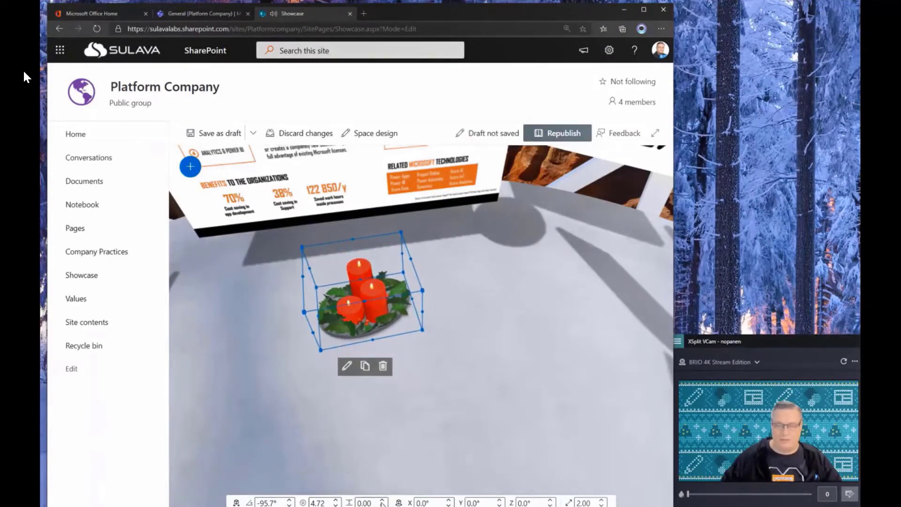
- Raise the candle wreath off the floor, trying heights of 4 and then 6
{"action": "left_click", "coordinate": [383, 500]}
{"action": "left_click", "coordinate": [383, 500]}
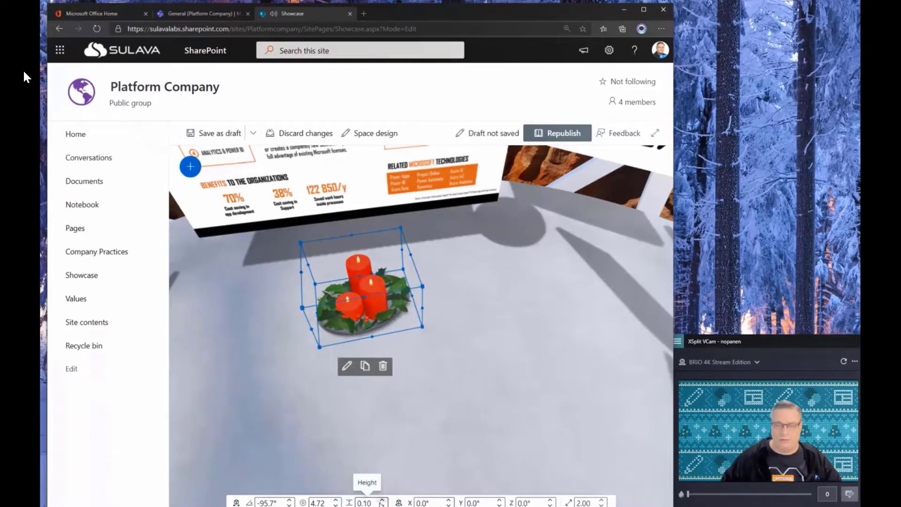
{"action": "left_click", "coordinate": [383, 501]}
{"action": "left_click", "coordinate": [382, 501]}
{"action": "double_click", "coordinate": [368, 503]}
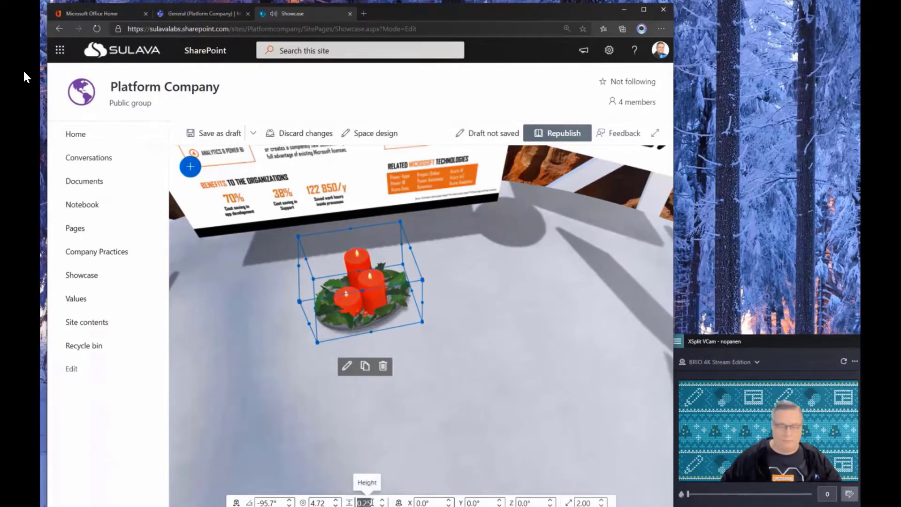
{"action": "type", "text": "4"}
{"action": "key", "text": "Tab"}
{"action": "left_click_drag", "start_coordinate": [419, 334], "coordinate": [431, 493]}
{"action": "double_click", "coordinate": [366, 502]}
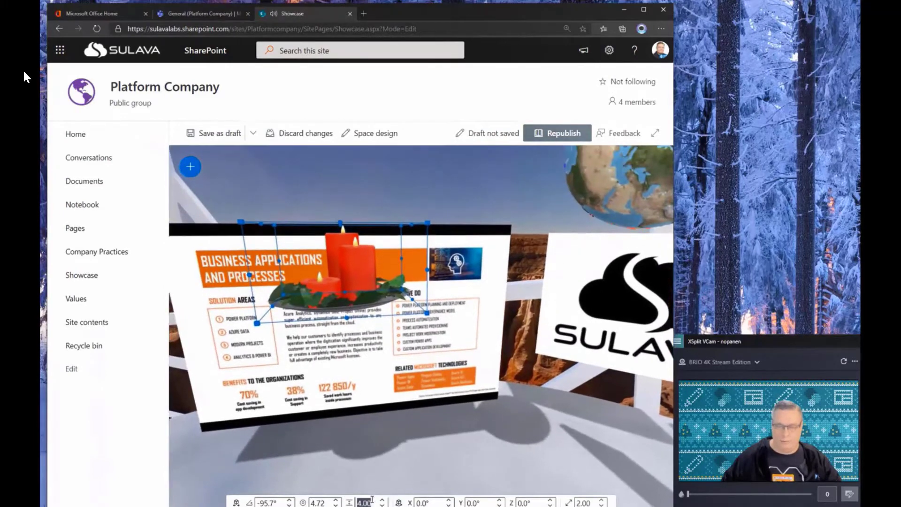
{"action": "type", "text": "6"}
{"action": "key", "text": "Tab"}
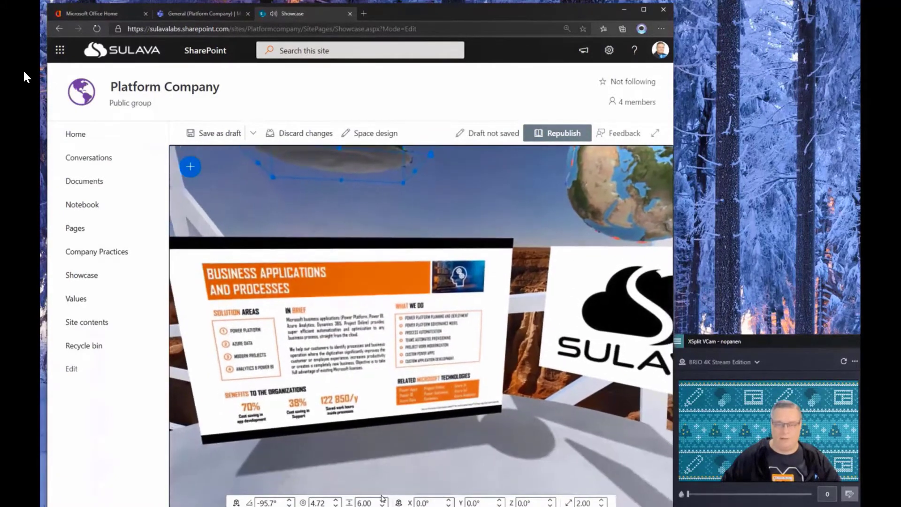
- Lower the wreath's height to about 2, turn it to angle -87.2°, and tilt X rotation to 5°
{"action": "left_click", "coordinate": [381, 499]}
{"action": "key", "text": "Tab"}
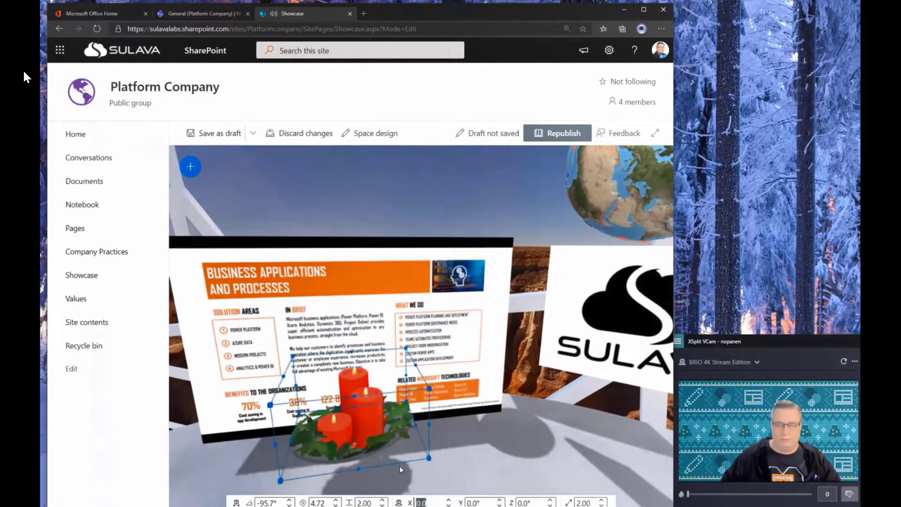
{"action": "left_click_drag", "start_coordinate": [399, 466], "coordinate": [327, 436]}
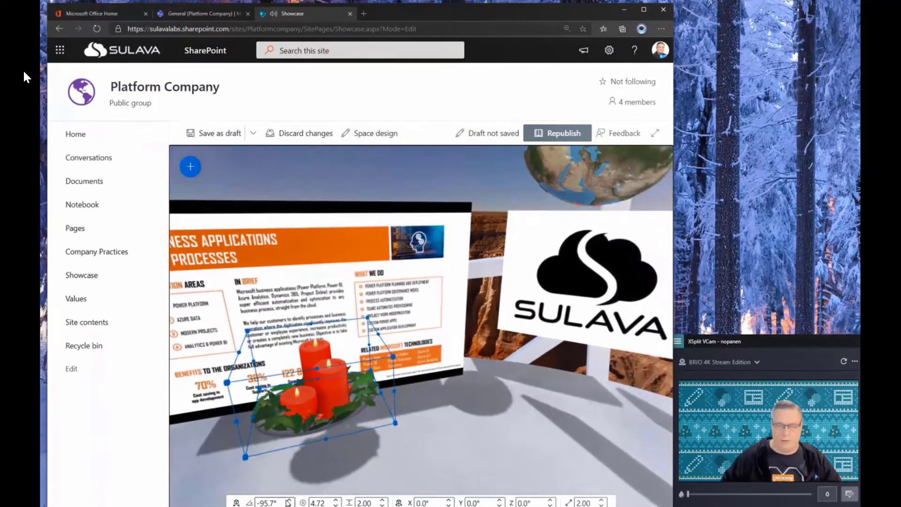
{"action": "left_click", "coordinate": [288, 500]}
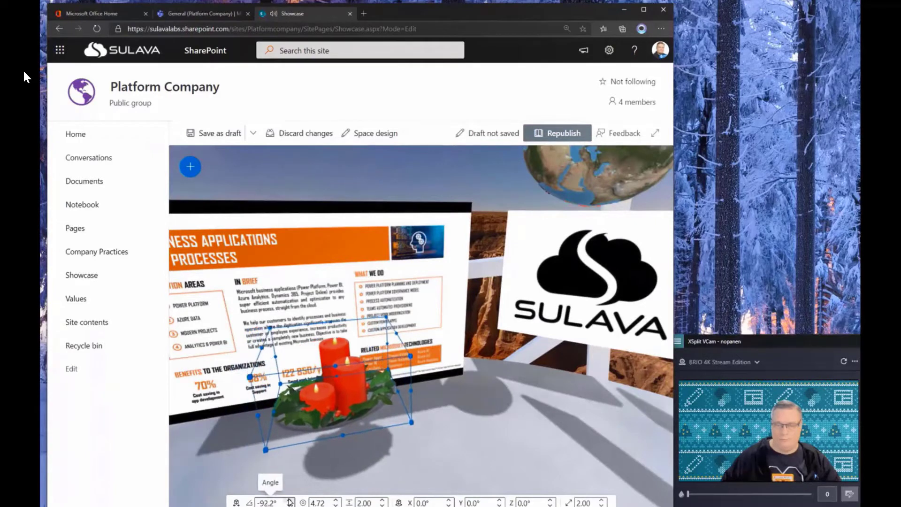
{"action": "left_click", "coordinate": [449, 500]}
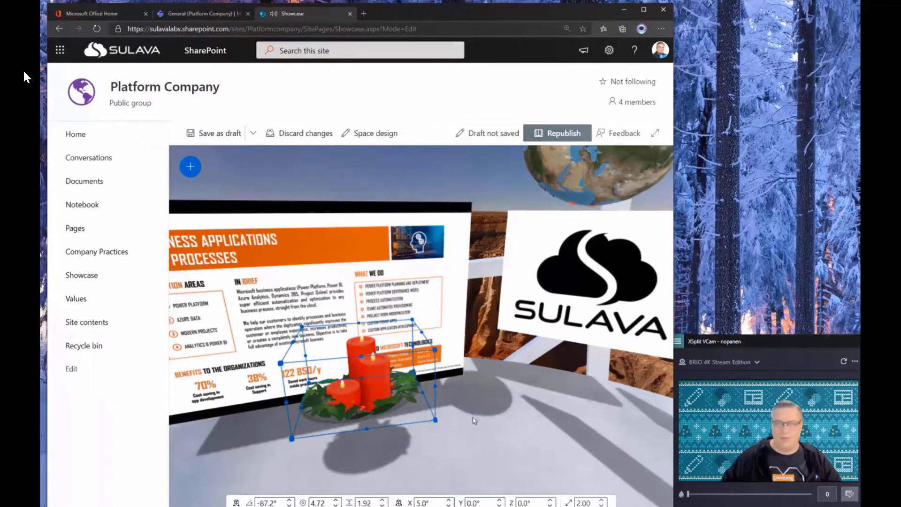
- Place an image on the floor and insert the snowy forest photo from a 'christmas' stock search
{"action": "left_click", "coordinate": [190, 166]}
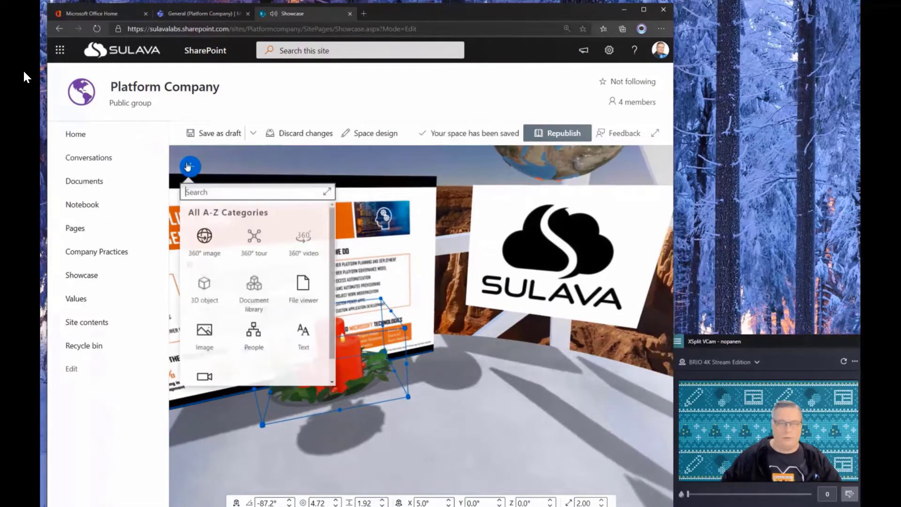
{"action": "left_click", "coordinate": [205, 333]}
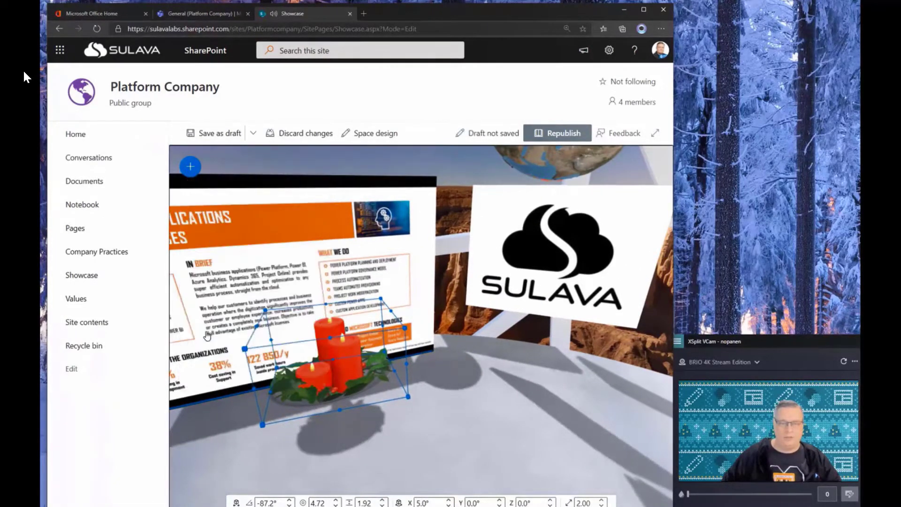
{"action": "left_click", "coordinate": [479, 403]}
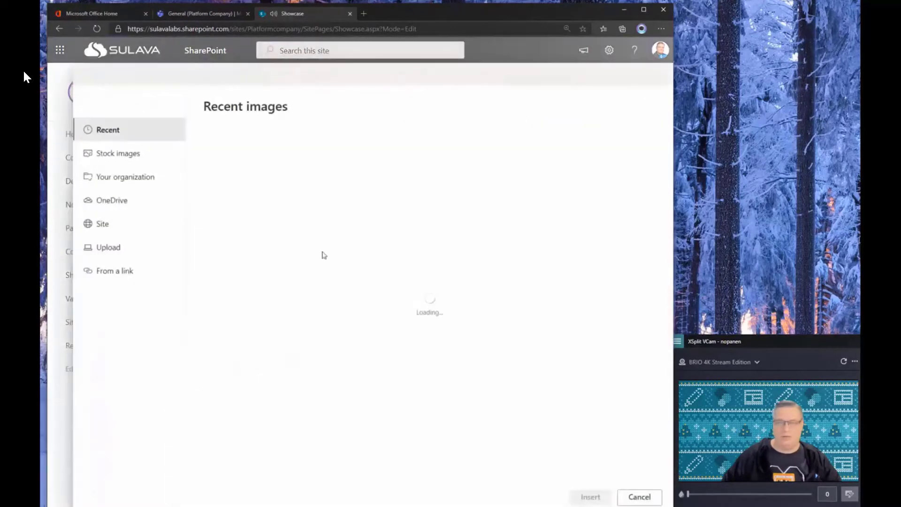
{"action": "left_click", "coordinate": [132, 159]}
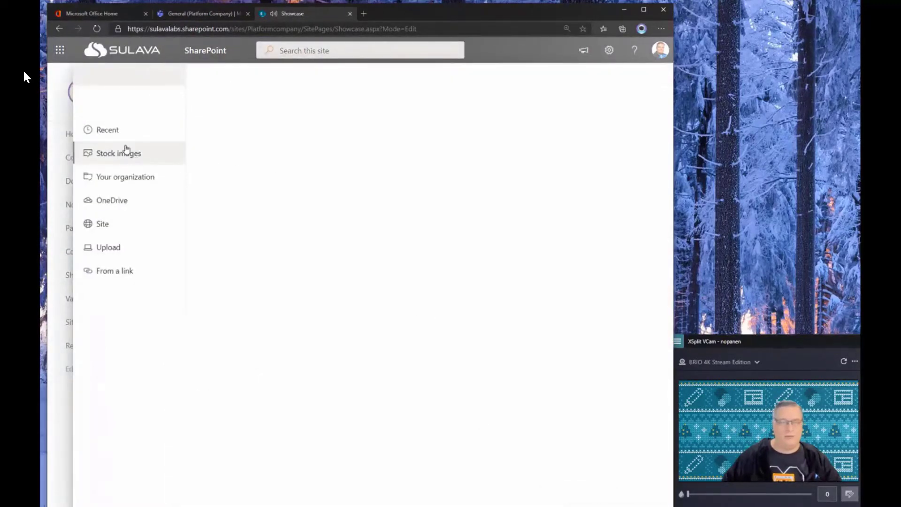
{"action": "type", "text": "chr"}
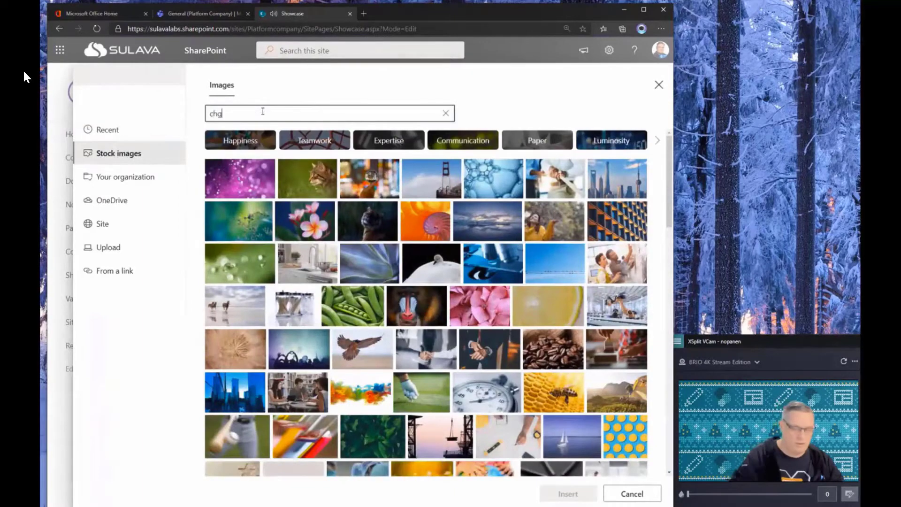
{"action": "type", "text": "ist"}
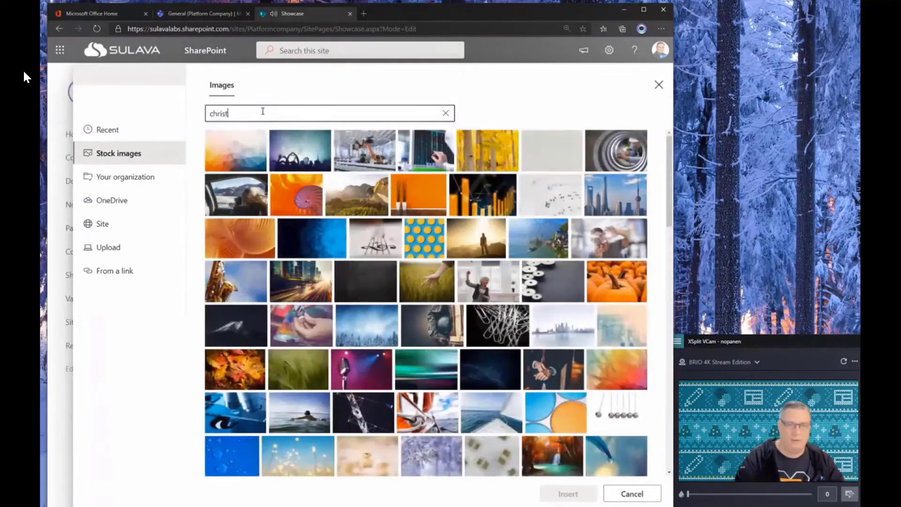
{"action": "type", "text": "mas"}
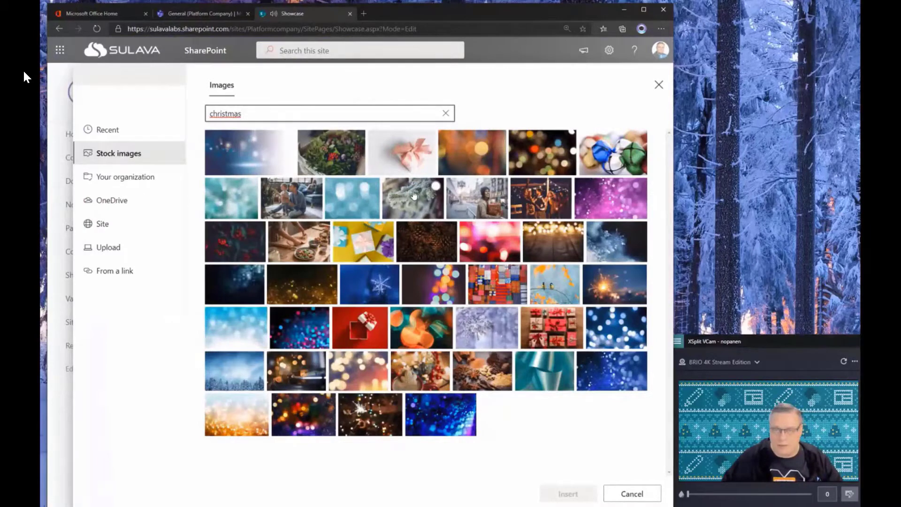
{"action": "left_click", "coordinate": [220, 382]}
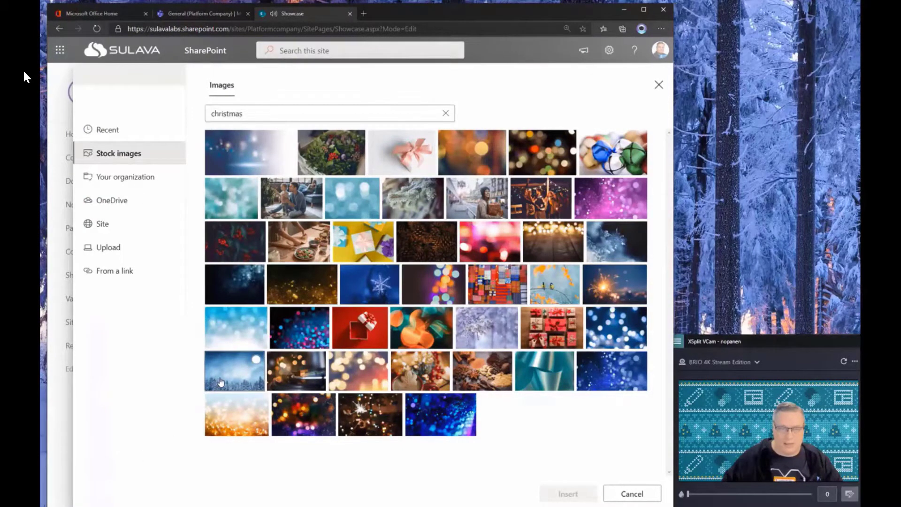
{"action": "left_click", "coordinate": [542, 499]}
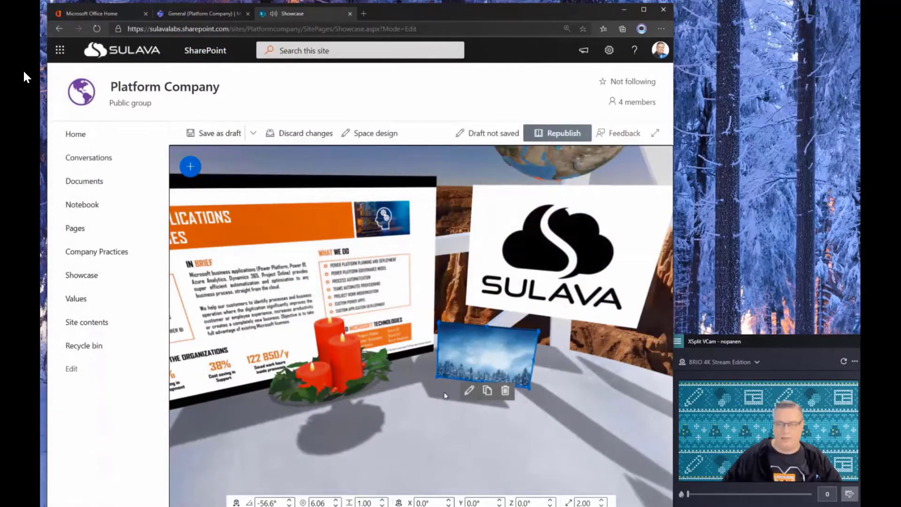
- Set the image panel's height to 7, swing it leftward, and bring it closer
{"action": "left_click", "coordinate": [370, 503]}
{"action": "type", "text": "7"}
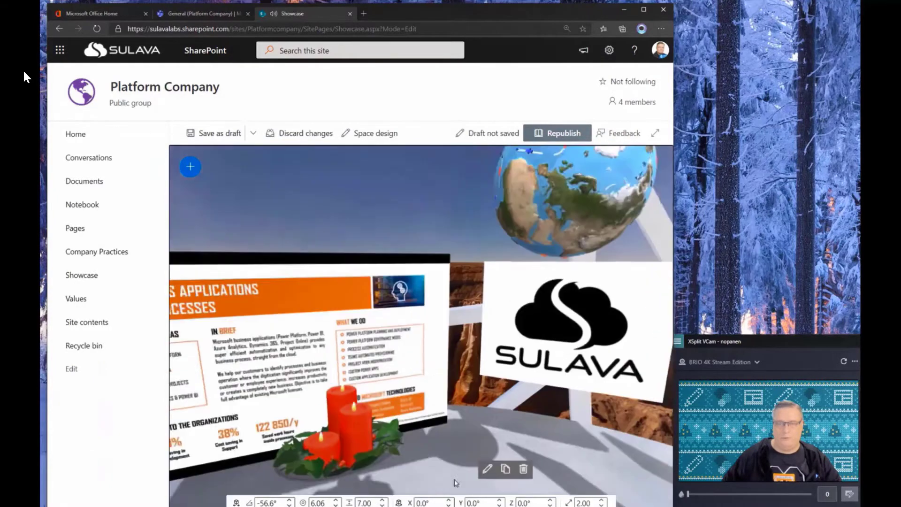
{"action": "left_click_drag", "start_coordinate": [455, 484], "coordinate": [425, 455]}
{"action": "left_click", "coordinate": [289, 505]}
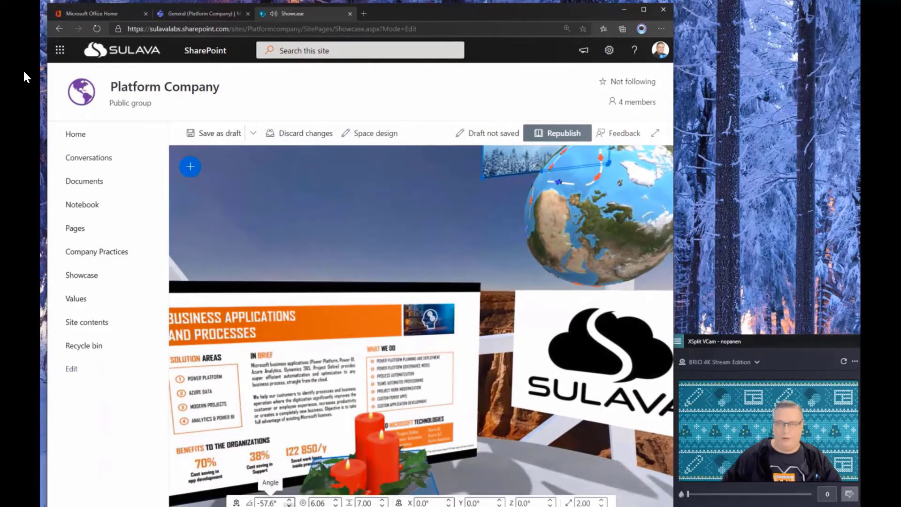
{"action": "left_click", "coordinate": [288, 505]}
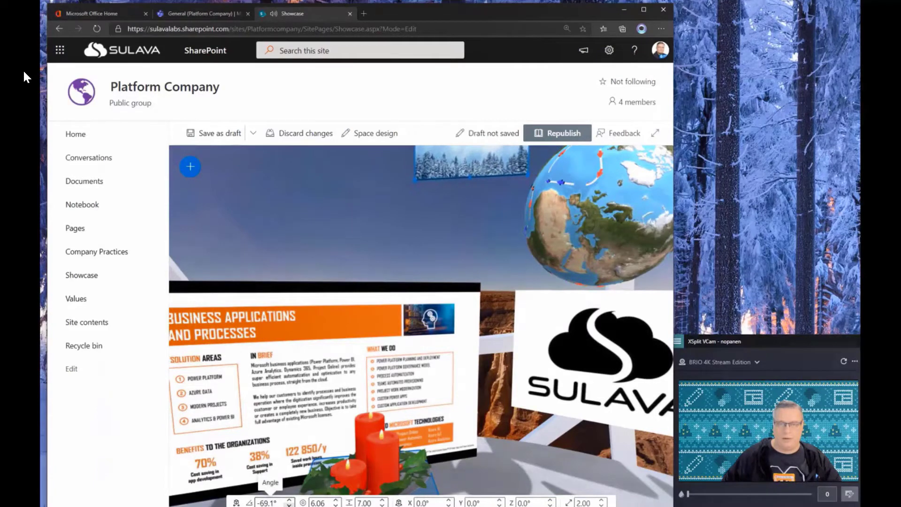
{"action": "left_click", "coordinate": [289, 505]}
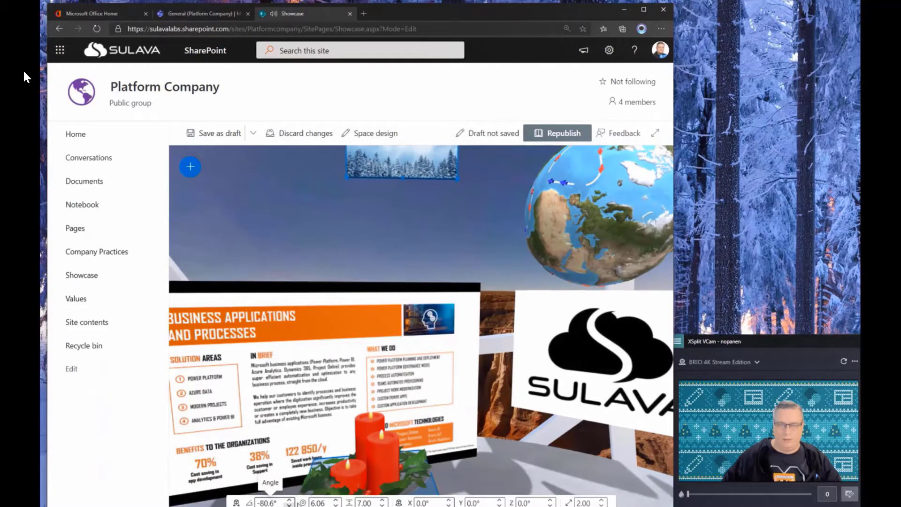
{"action": "left_click", "coordinate": [336, 505]}
{"action": "left_click", "coordinate": [336, 505]}
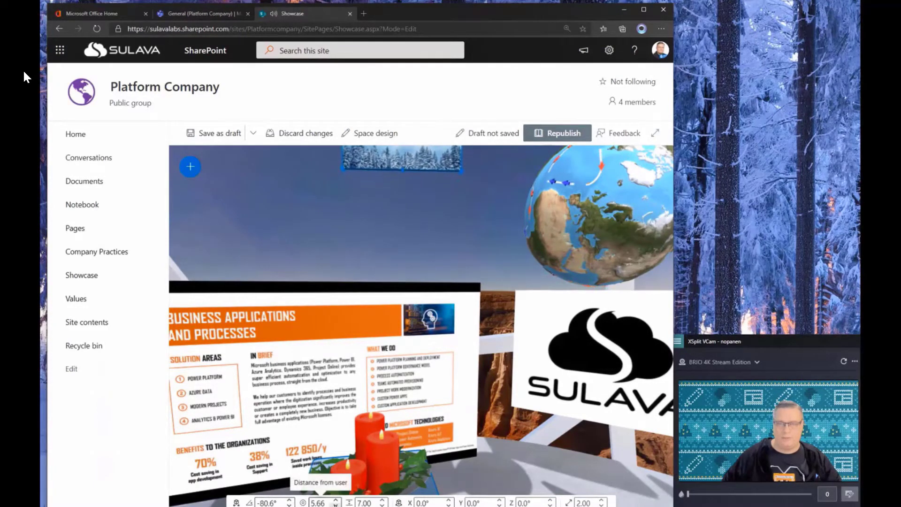
- Adjust the forest picture's Z, Y and X rotation, ending with a -19.5° tilt
{"action": "left_click_drag", "start_coordinate": [485, 232], "coordinate": [493, 373]}
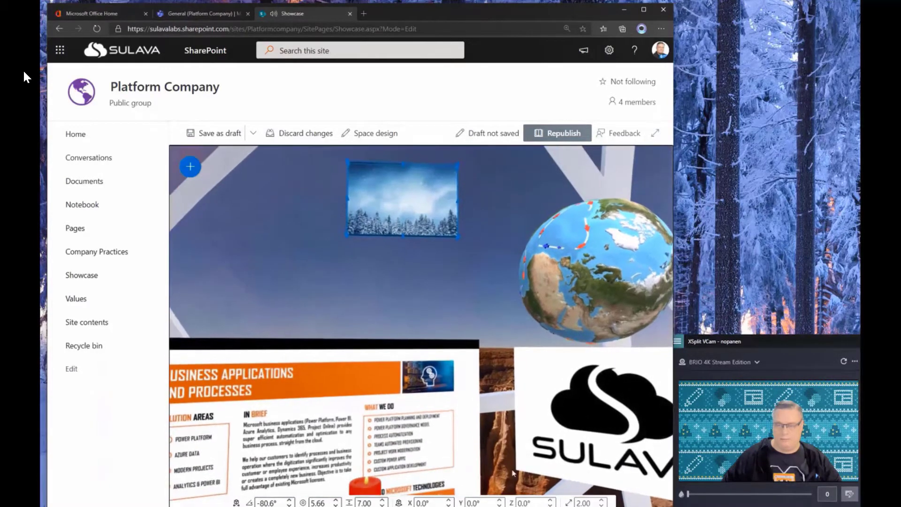
{"action": "left_click", "coordinate": [550, 500]}
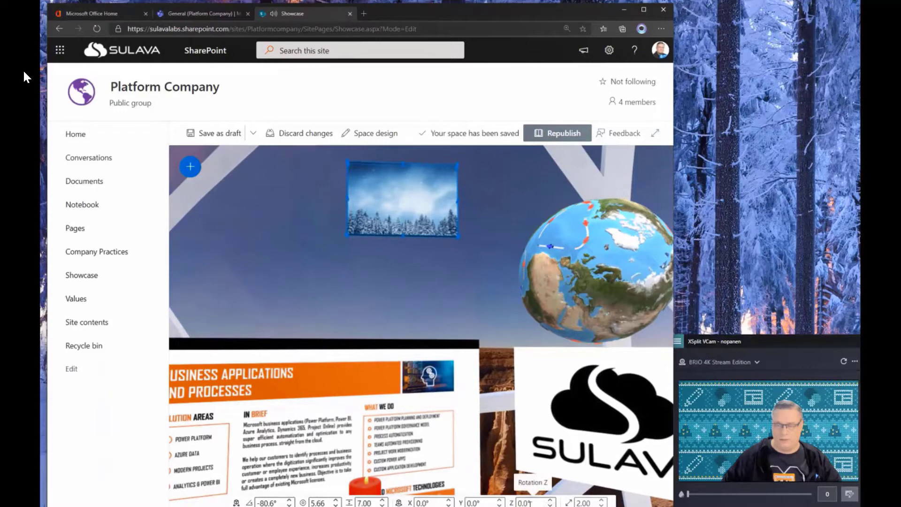
{"action": "left_click", "coordinate": [550, 505]}
{"action": "left_click", "coordinate": [500, 500]}
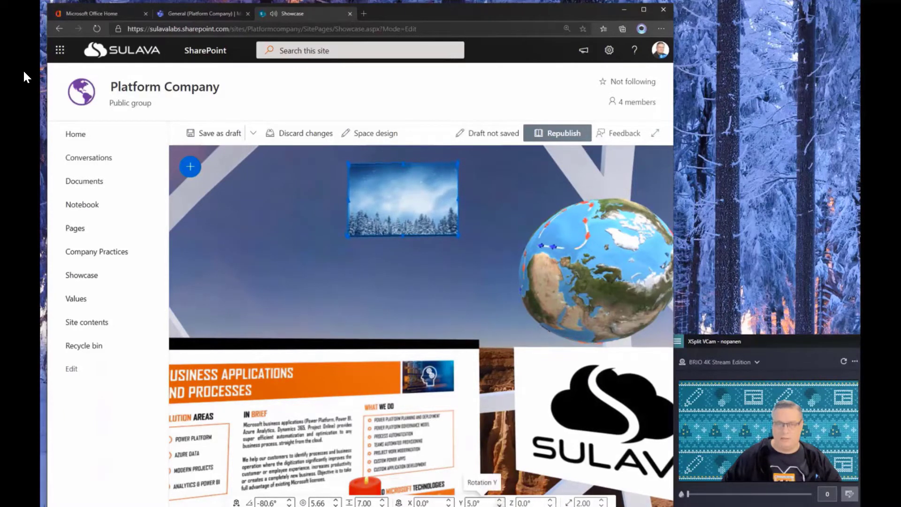
{"action": "left_click", "coordinate": [449, 500]}
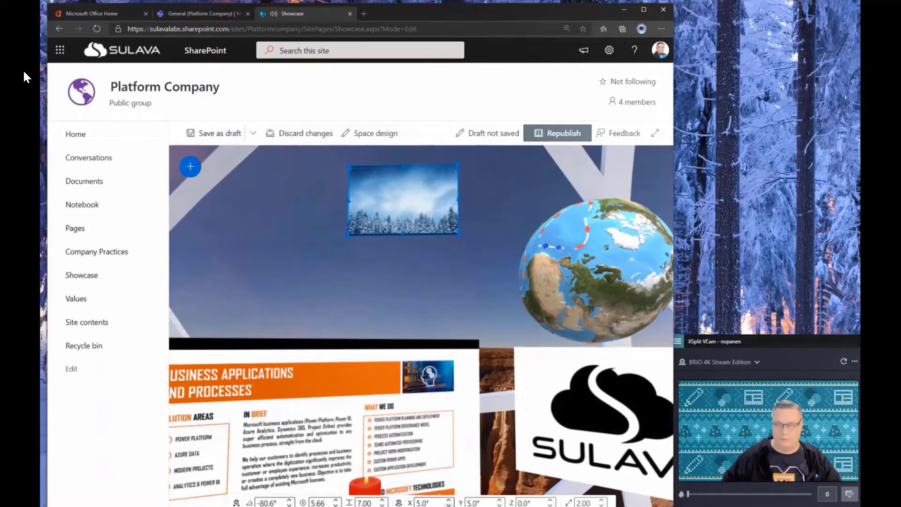
{"action": "left_click", "coordinate": [449, 505]}
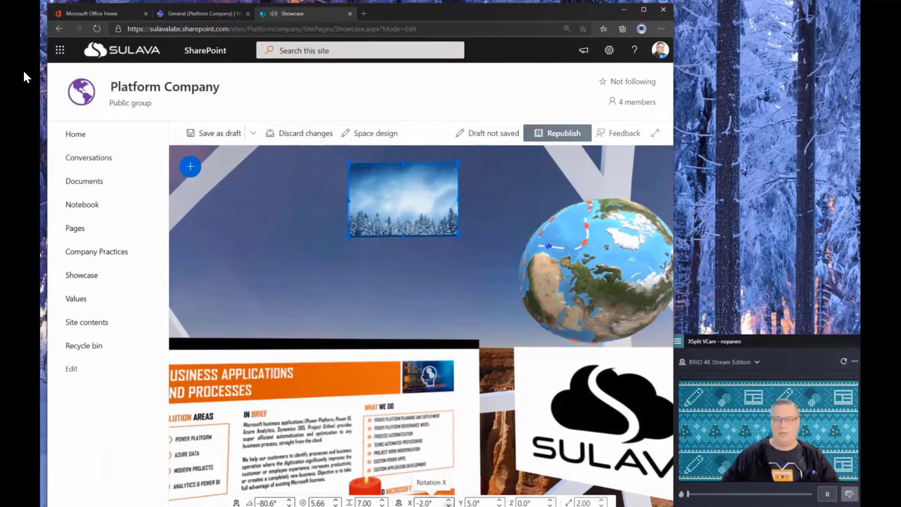
{"action": "left_click", "coordinate": [449, 506]}
{"action": "left_click", "coordinate": [449, 505]}
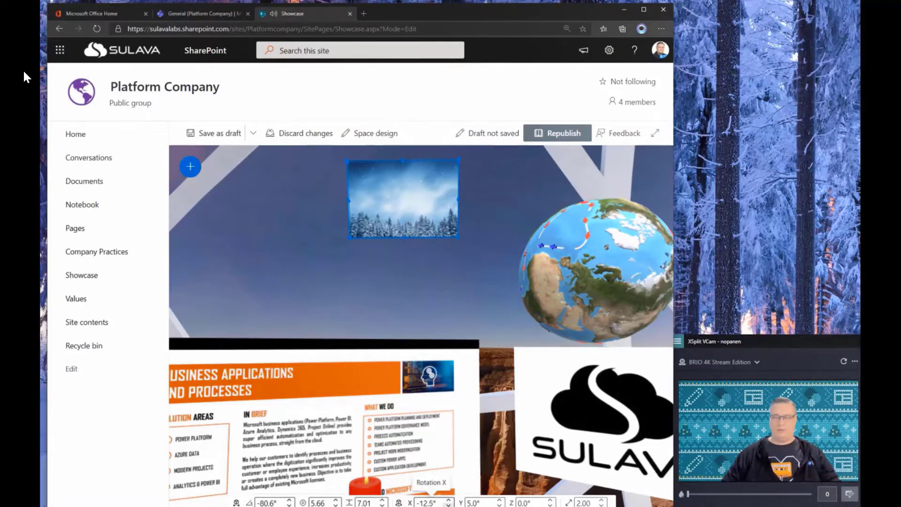
{"action": "left_click", "coordinate": [449, 505]}
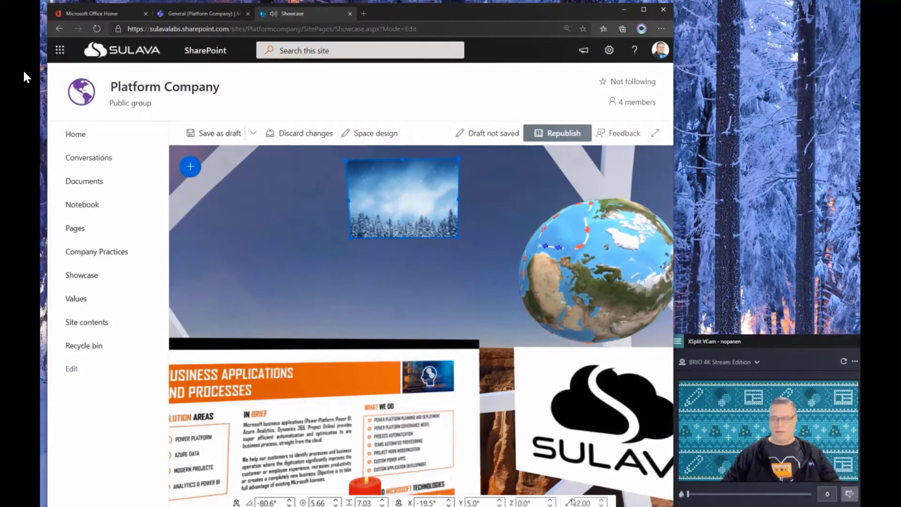
- Enlarge the forest picture to scale 3.10 and republish the showcase page
{"action": "left_click", "coordinate": [603, 501]}
{"action": "left_click", "coordinate": [603, 501]}
{"action": "left_click", "coordinate": [603, 500]}
{"action": "left_click", "coordinate": [603, 501]}
{"action": "left_click", "coordinate": [603, 500]}
{"action": "left_click", "coordinate": [603, 501]}
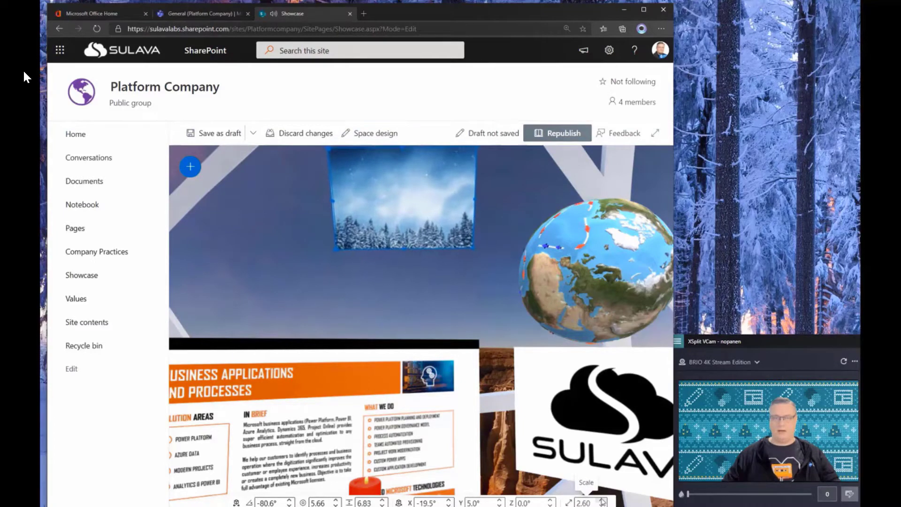
{"action": "left_click", "coordinate": [602, 500]}
{"action": "left_click", "coordinate": [602, 501]}
{"action": "left_click", "coordinate": [603, 501]}
{"action": "left_click", "coordinate": [603, 500]}
{"action": "left_click", "coordinate": [602, 500]}
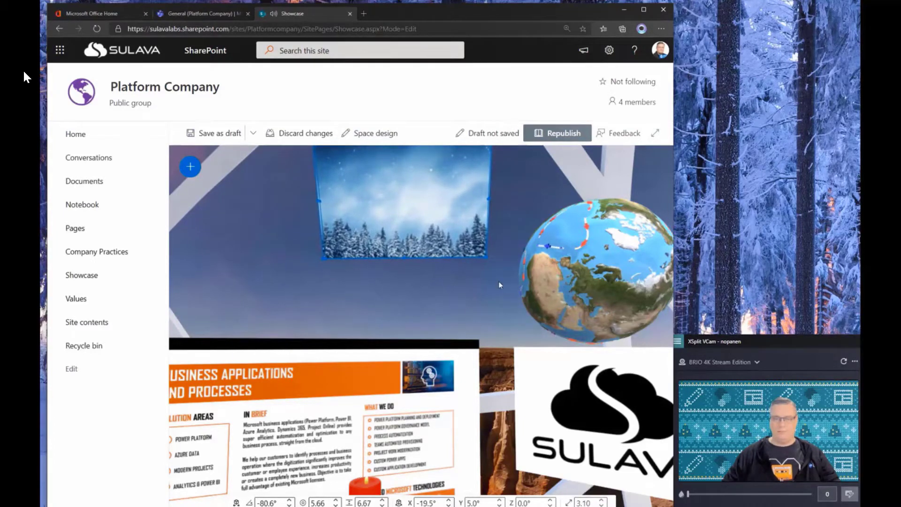
{"action": "left_click", "coordinate": [558, 134]}
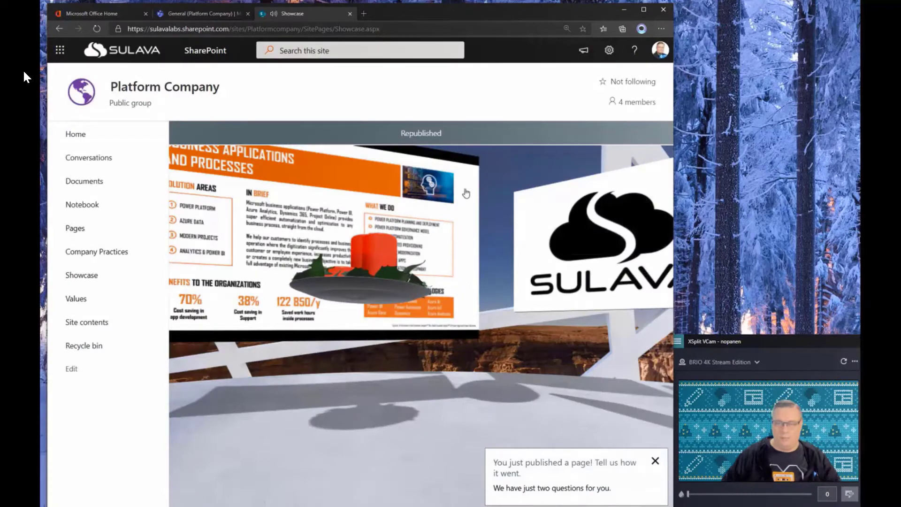
- Rotate the view, then enlarge and close the forest picture, candle wreath and globe in turn
{"action": "left_click_drag", "start_coordinate": [466, 193], "coordinate": [482, 281]}
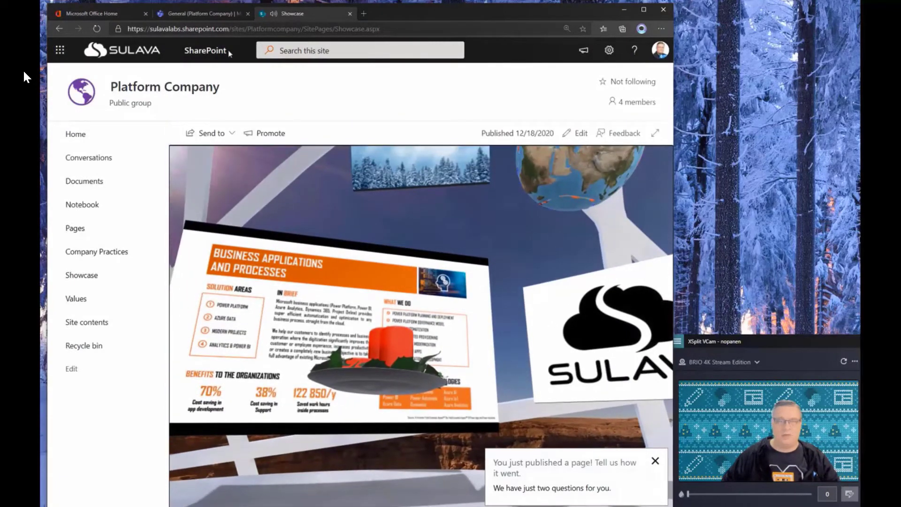
{"action": "left_click_drag", "start_coordinate": [360, 230], "coordinate": [351, 281]}
{"action": "left_click", "coordinate": [424, 197]}
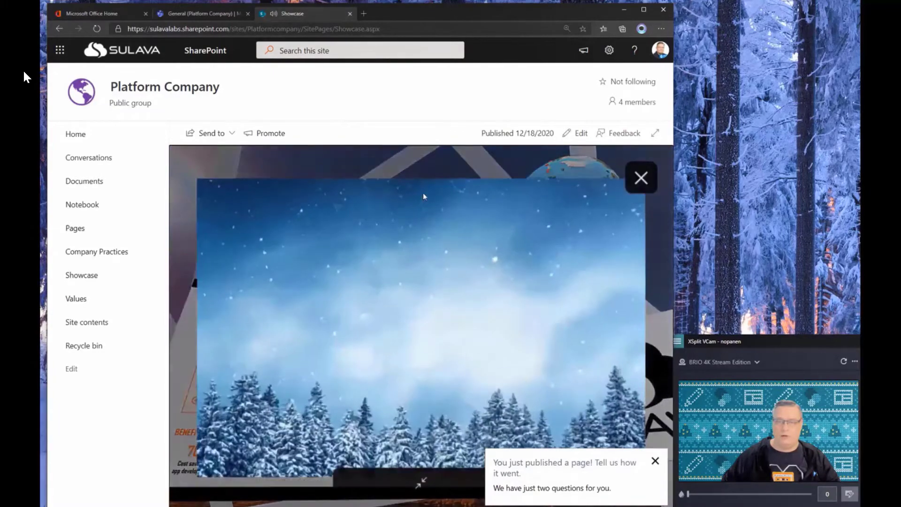
{"action": "left_click", "coordinate": [642, 177]}
{"action": "left_click", "coordinate": [402, 409]}
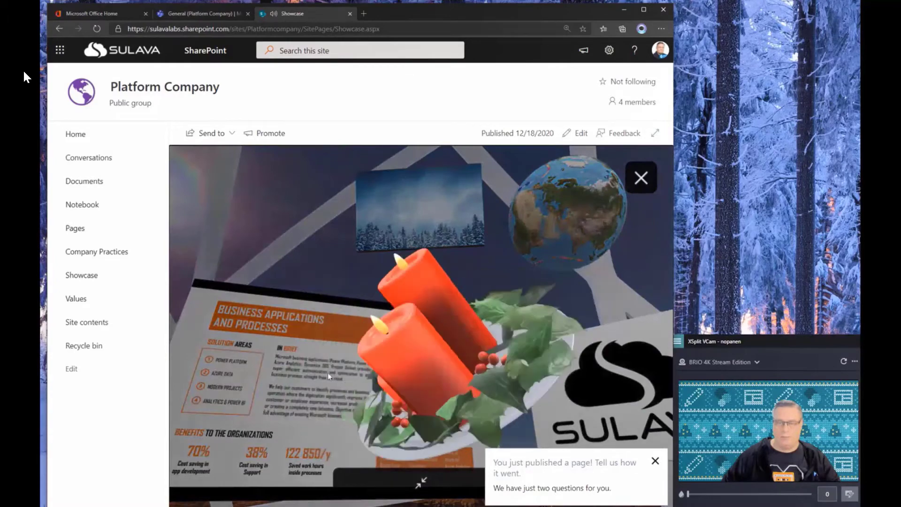
{"action": "left_click", "coordinate": [647, 178]}
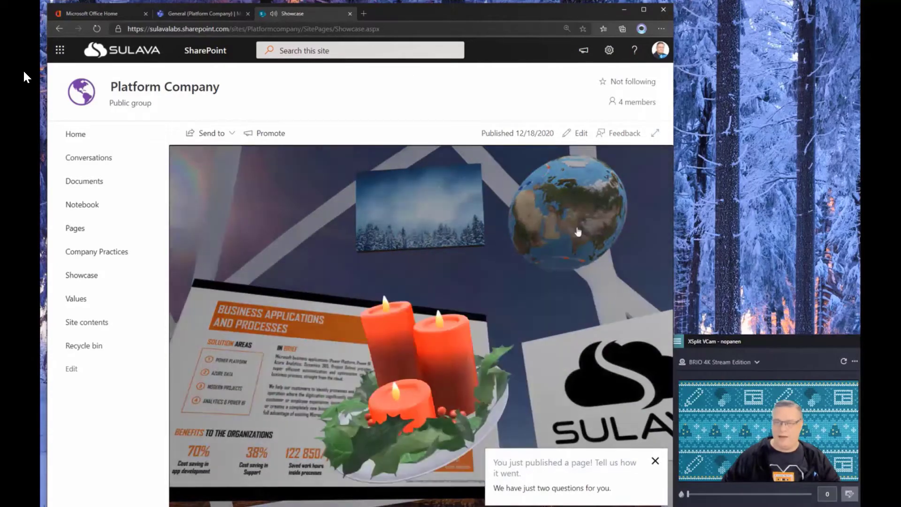
{"action": "left_click", "coordinate": [572, 197]}
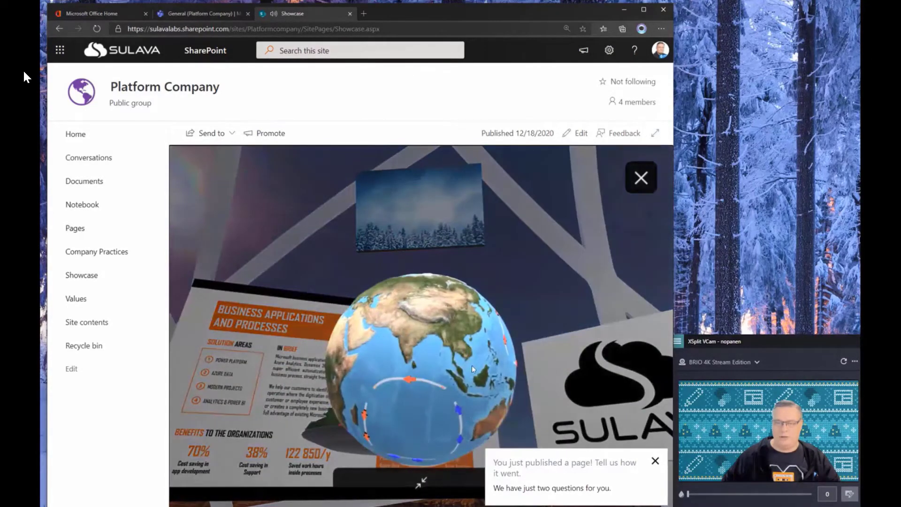
{"action": "left_click", "coordinate": [647, 181]}
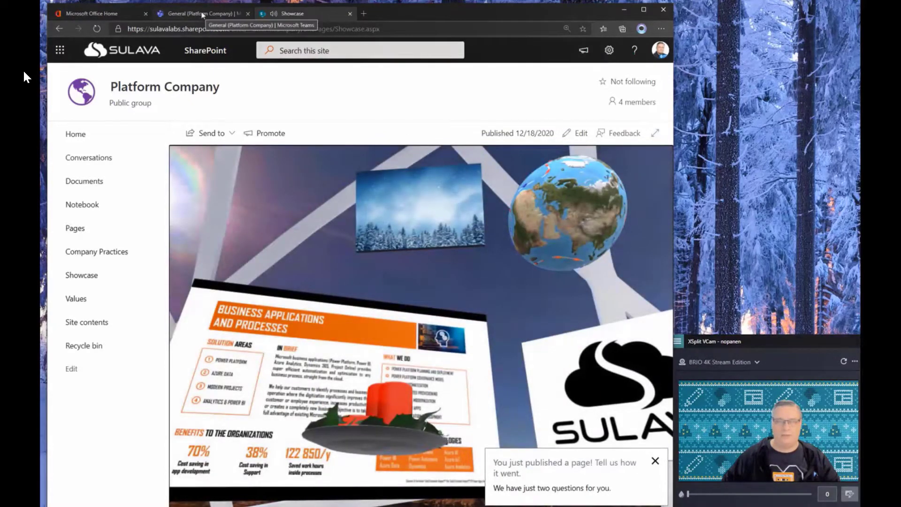
- Return to Teams, reload the Showcase tab, look around, and view the candle wreath close-up
{"action": "left_click", "coordinate": [203, 18]}
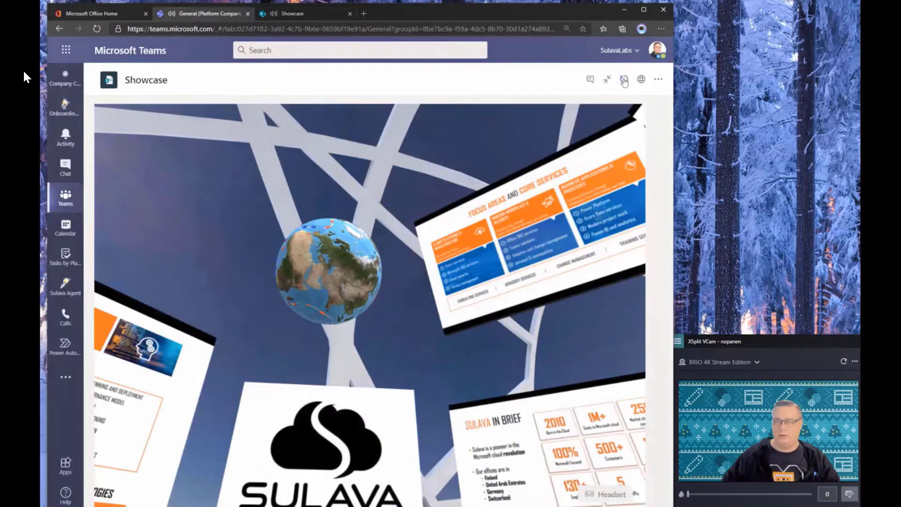
{"action": "left_click", "coordinate": [624, 80]}
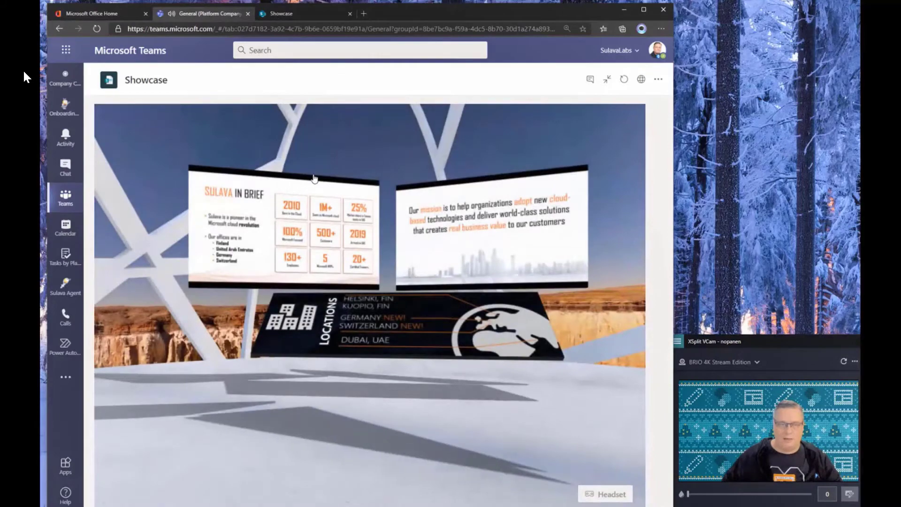
{"action": "left_click_drag", "start_coordinate": [292, 190], "coordinate": [467, 288]}
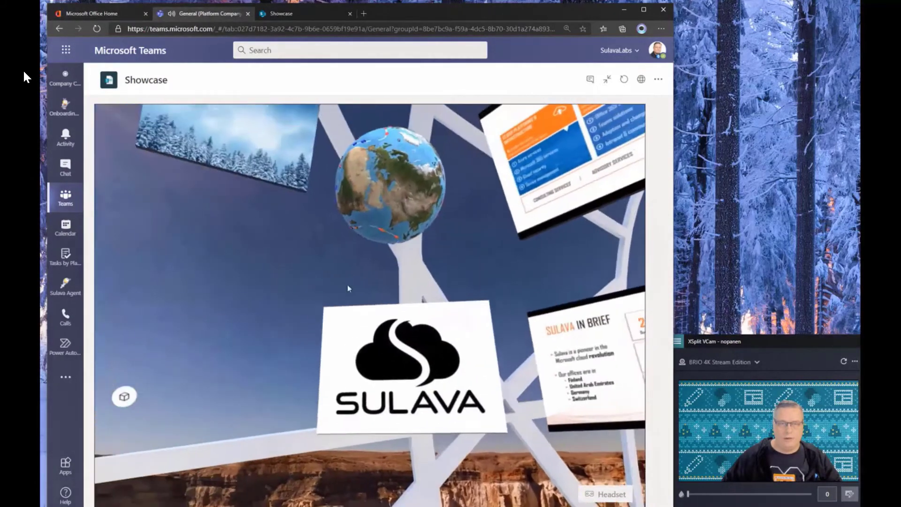
{"action": "left_click_drag", "start_coordinate": [347, 284], "coordinate": [408, 211]}
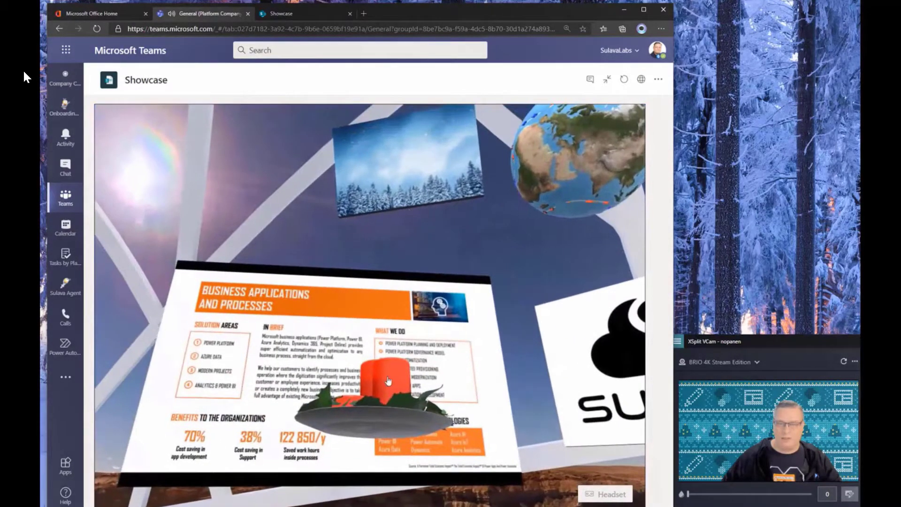
{"action": "left_click", "coordinate": [383, 403]}
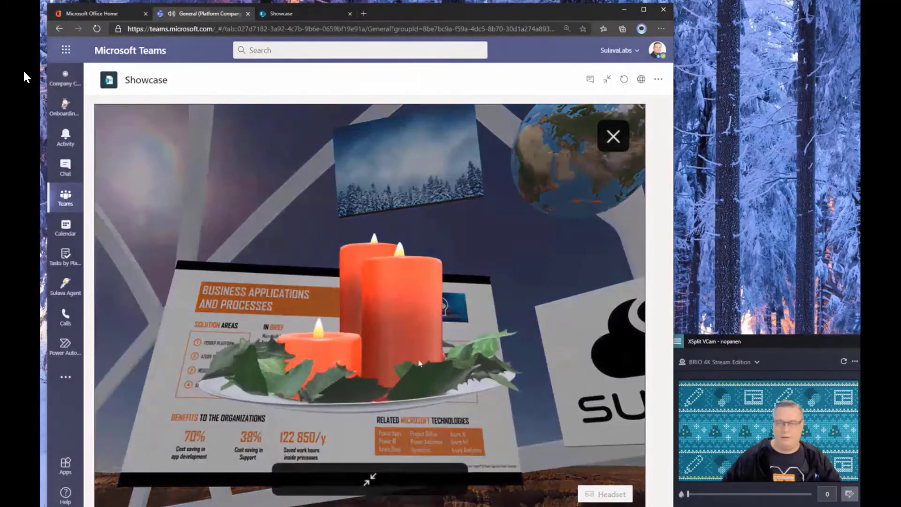
{"action": "left_click", "coordinate": [613, 136]}
{"action": "left_click_drag", "start_coordinate": [490, 254], "coordinate": [467, 246]}
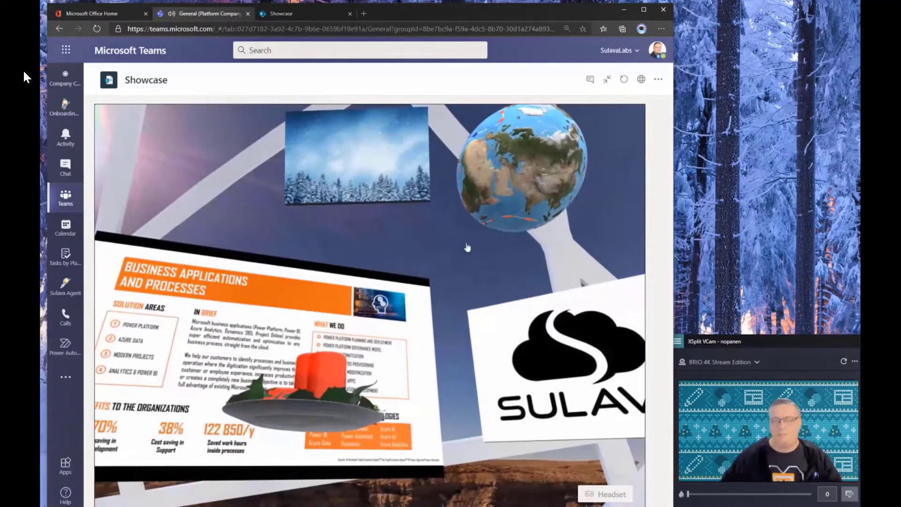
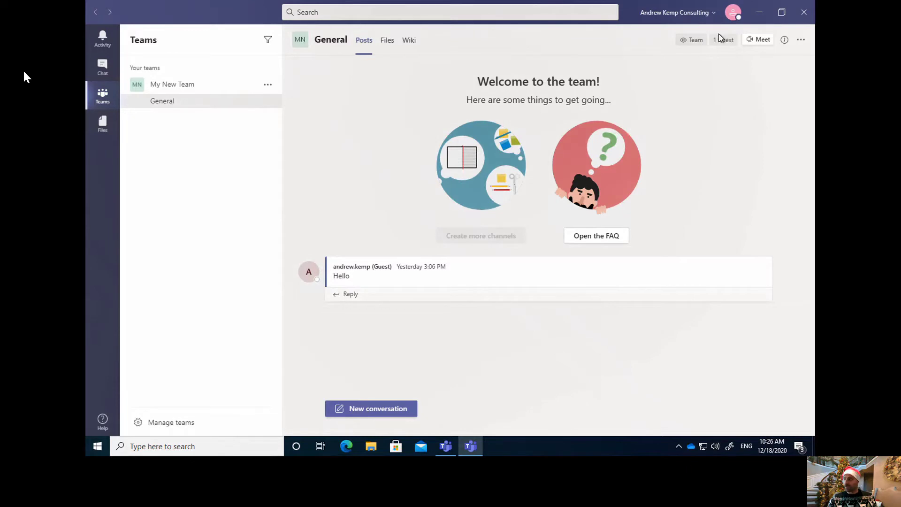
- Check the list of organisations this Teams account can switch to
{"action": "left_click", "coordinate": [707, 17]}
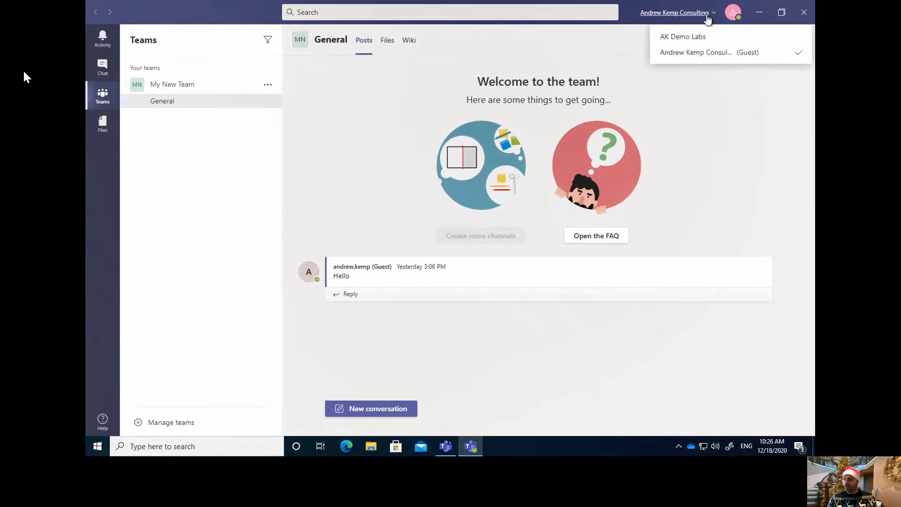
{"action": "left_click", "coordinate": [687, 229]}
{"action": "left_click", "coordinate": [695, 16]}
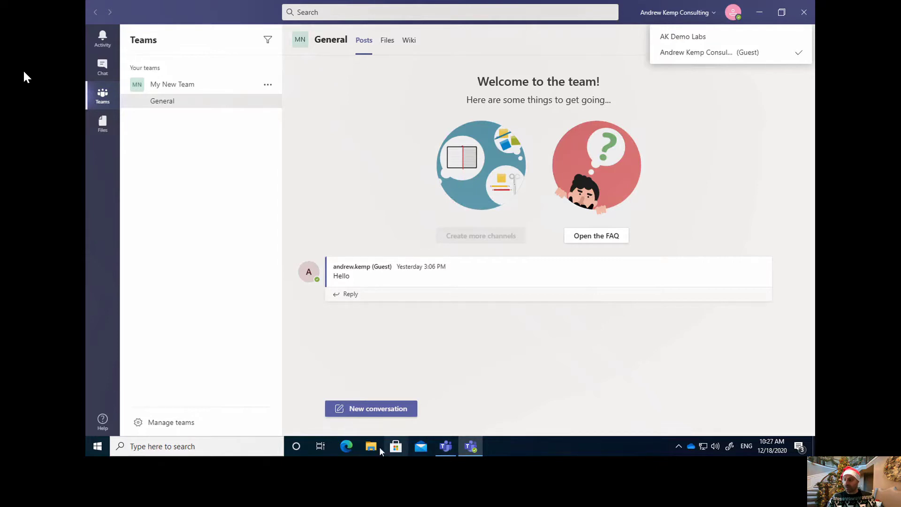
- Cycle the Teams taskbar windows until the Teams web-app window is in front
{"action": "left_click", "coordinate": [446, 449]}
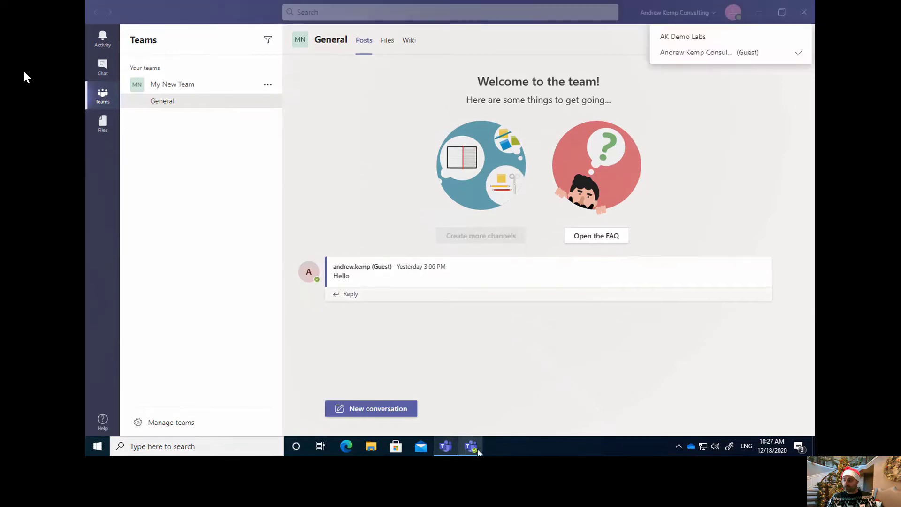
{"action": "left_click", "coordinate": [444, 448]}
{"action": "left_click", "coordinate": [446, 447]}
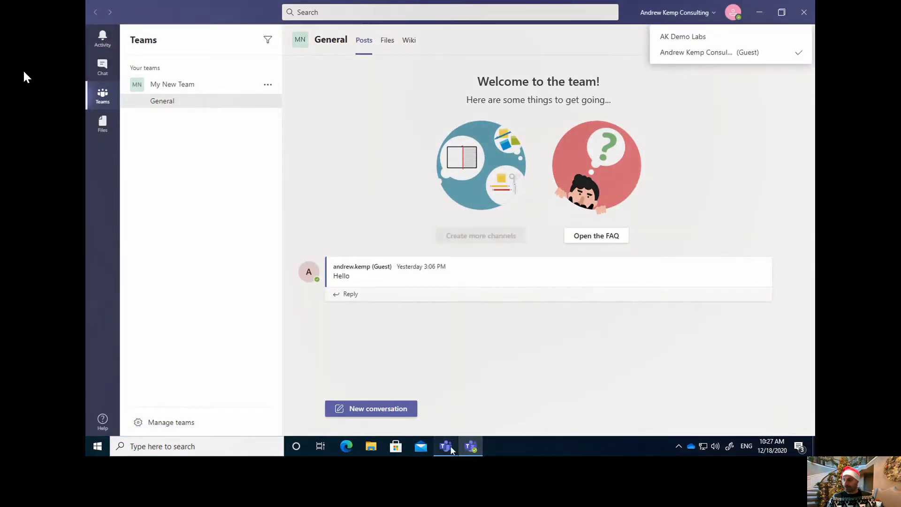
{"action": "left_click", "coordinate": [446, 447]}
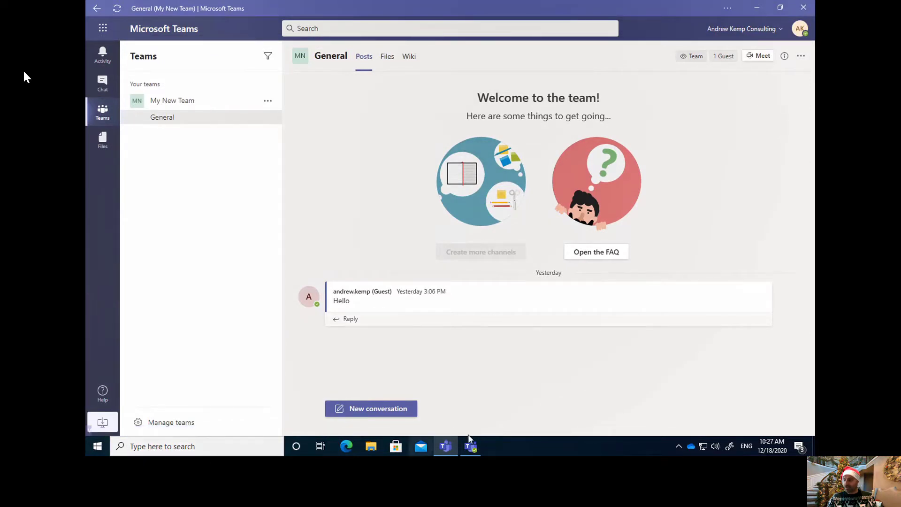
- In Edge, go to teams.microsoft.com by entering 'team' in the address bar
{"action": "left_click", "coordinate": [346, 446]}
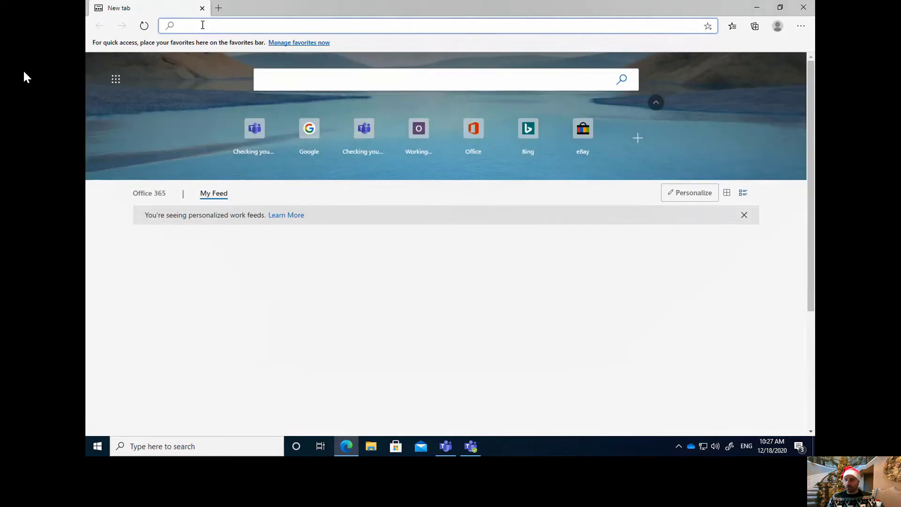
{"action": "type", "text": "teams.microsoft.com"}
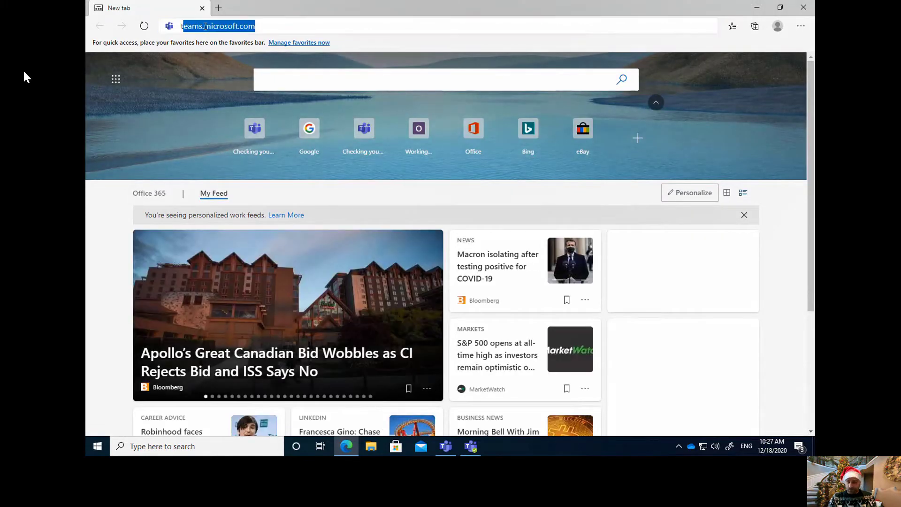
{"action": "key", "text": "Return"}
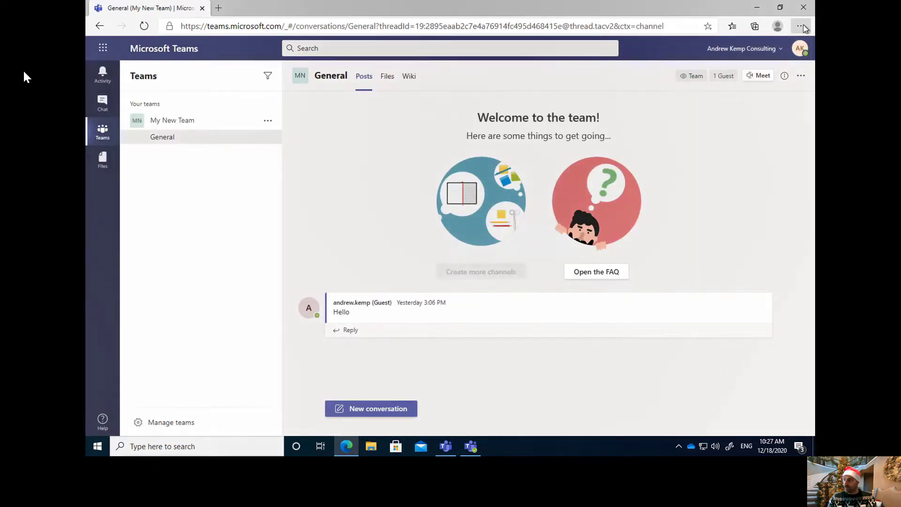
- Install the Teams site as an Edge app named 'My Teams Web App'
{"action": "left_click", "coordinate": [803, 26]}
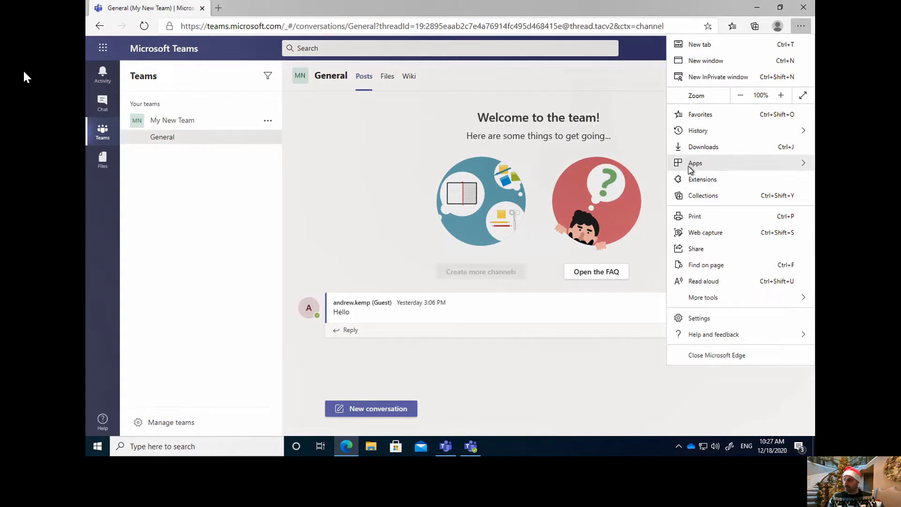
{"action": "mouse_move", "coordinate": [691, 170]}
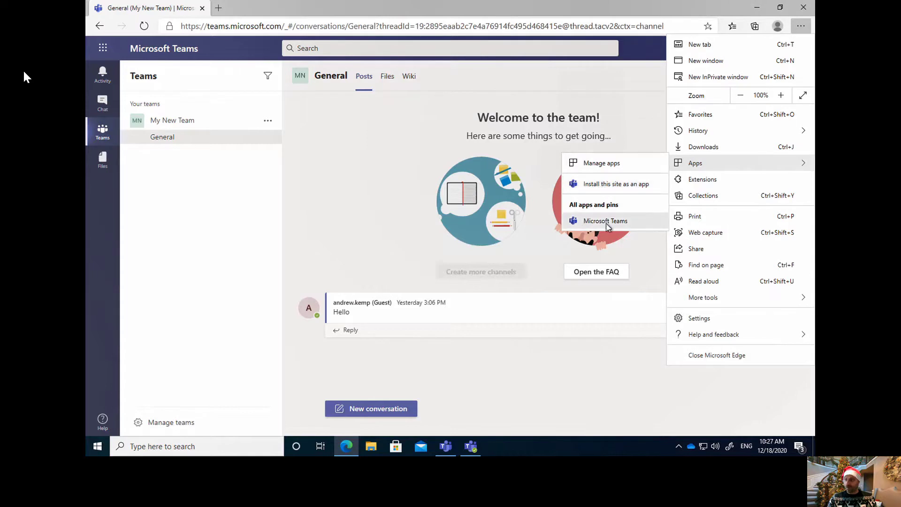
{"action": "left_click", "coordinate": [590, 185]}
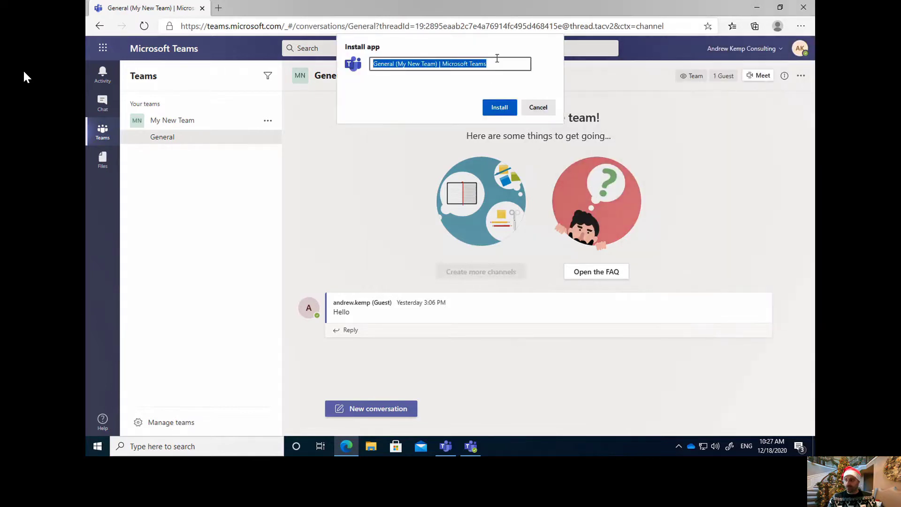
{"action": "key", "text": "BackSpace"}
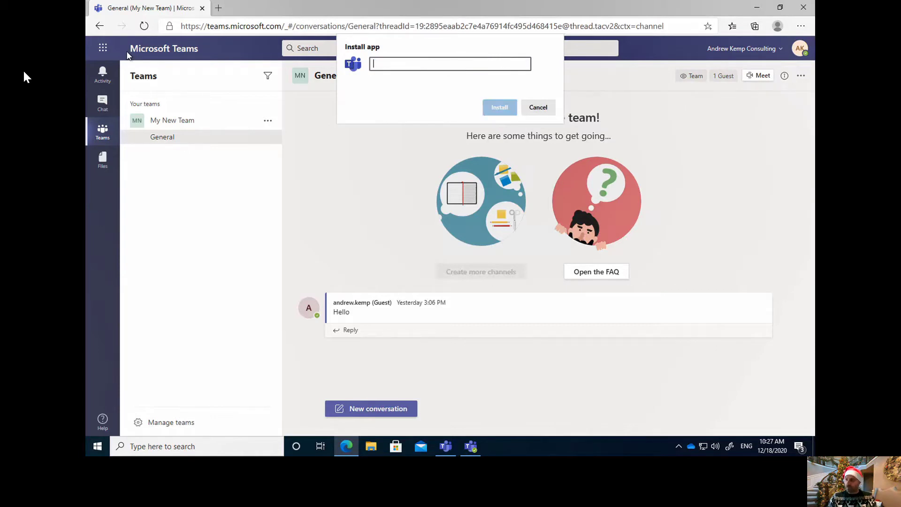
{"action": "type", "text": "My T"}
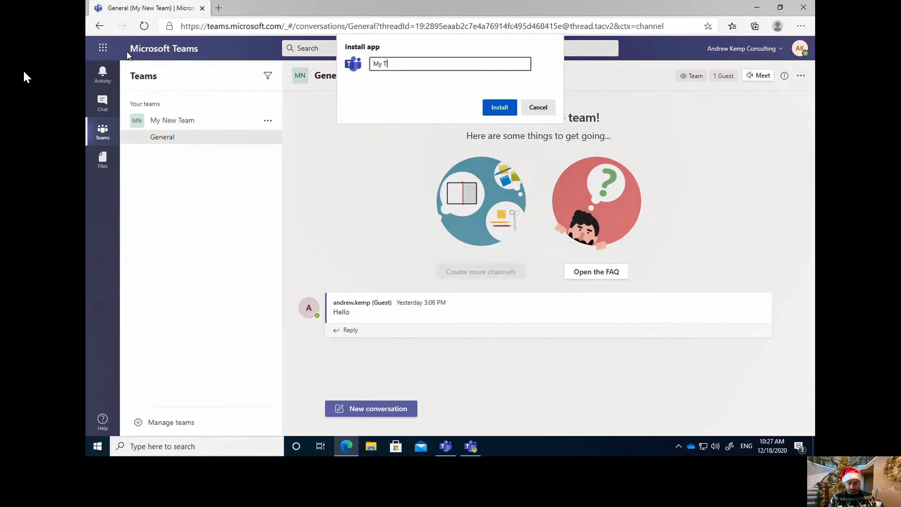
{"action": "type", "text": "eams Web App"}
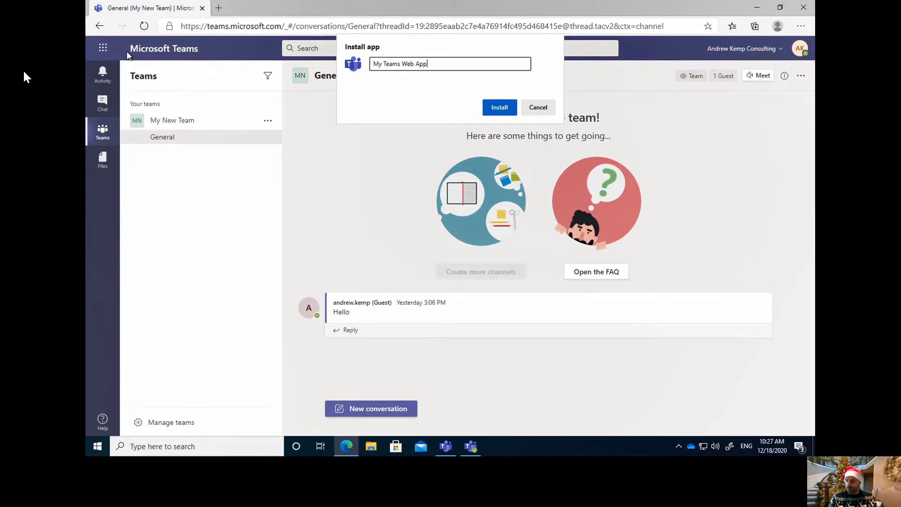
{"action": "key", "text": "Return"}
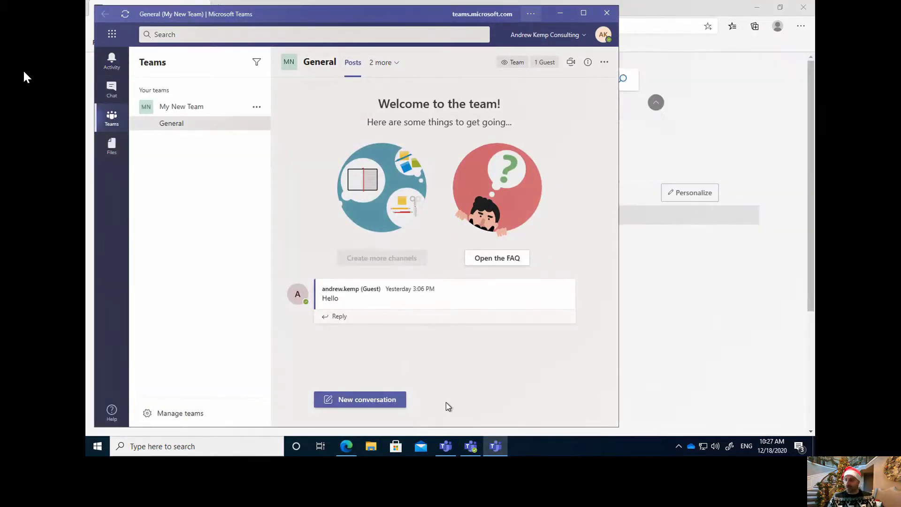
- Pin My Teams Web App to the taskbar, then switch its organisation to AK Demo Labs
{"action": "right_click", "coordinate": [494, 447]}
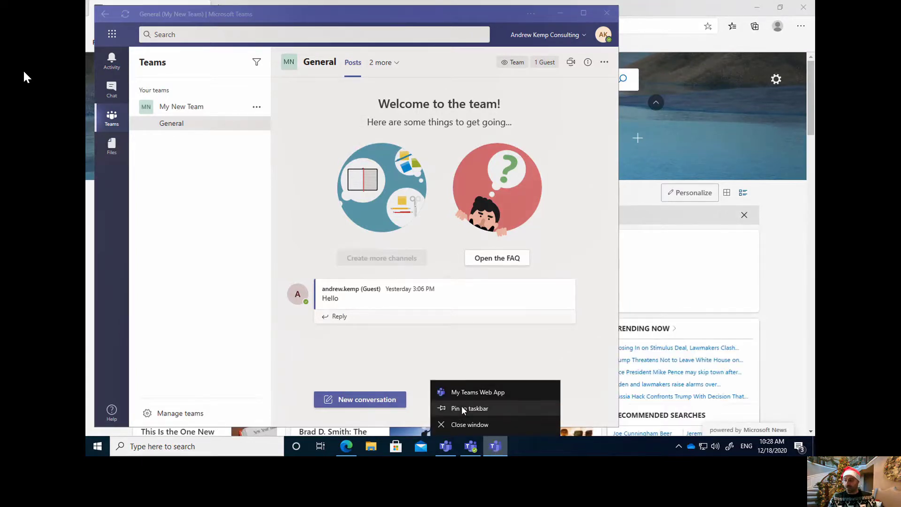
{"action": "left_click", "coordinate": [463, 409]}
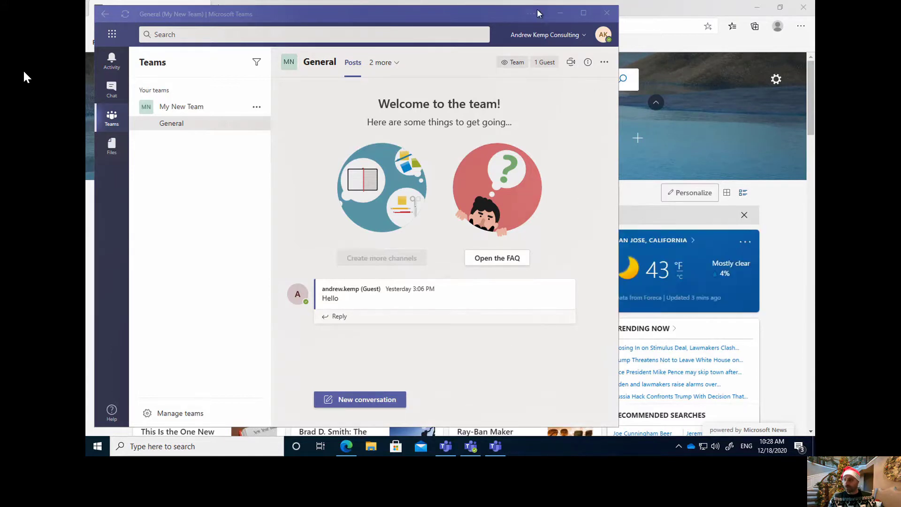
{"action": "right_click", "coordinate": [584, 33]}
{"action": "left_click", "coordinate": [549, 40]}
{"action": "left_click", "coordinate": [535, 38]}
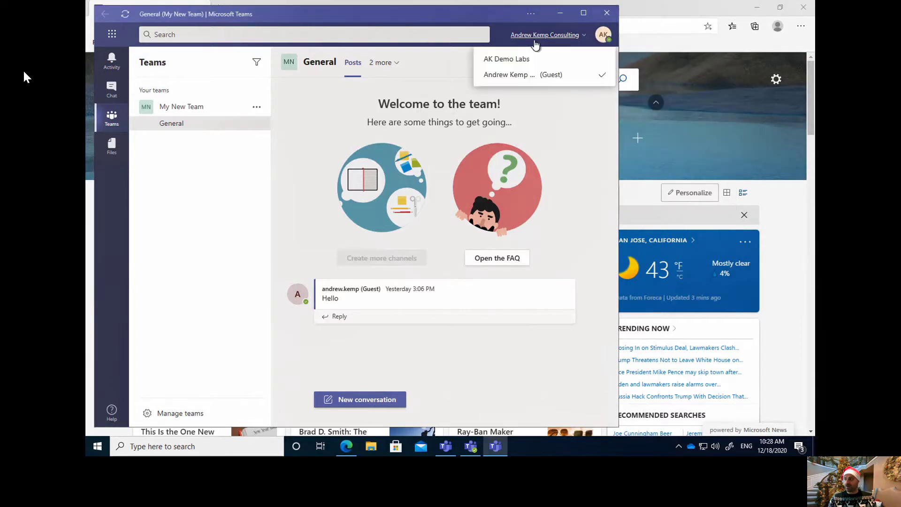
{"action": "left_click", "coordinate": [515, 60]}
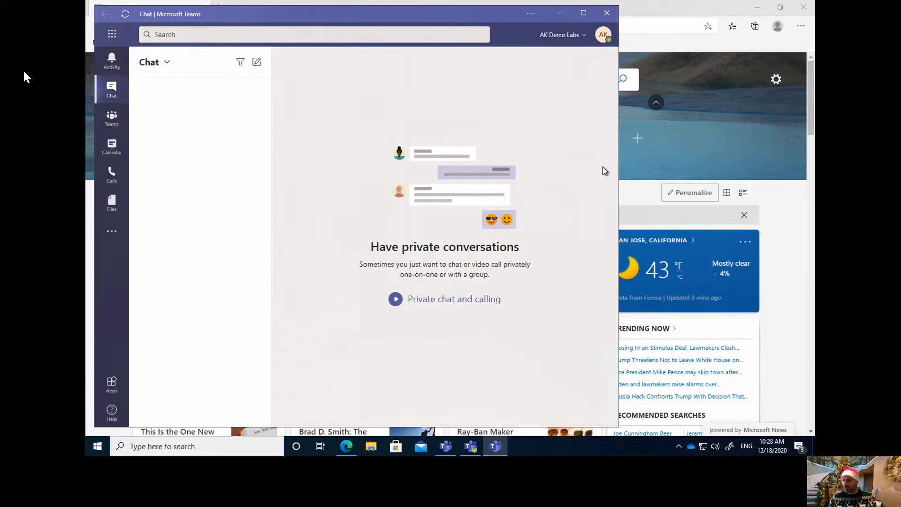
- Open portal.office.com in a new Edge tab
{"action": "left_click", "coordinate": [661, 10]}
{"action": "left_click", "coordinate": [223, 8]}
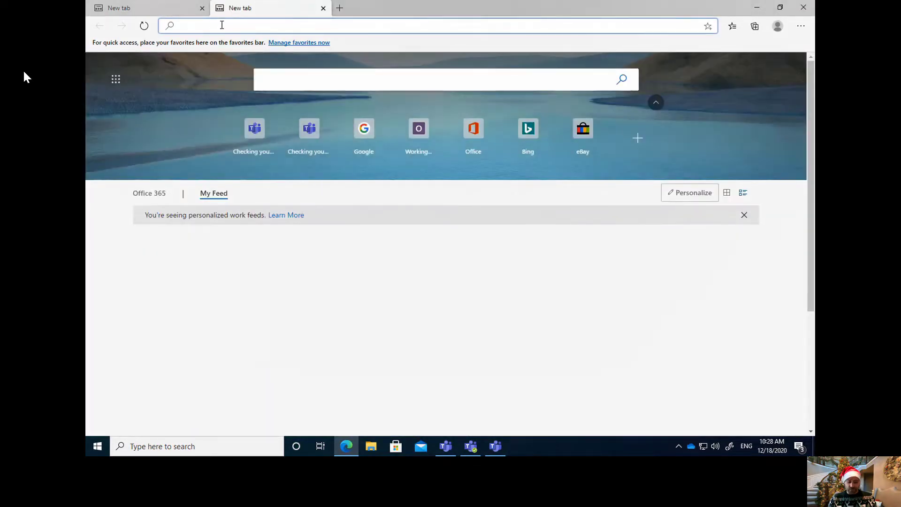
{"action": "type", "text": "port"}
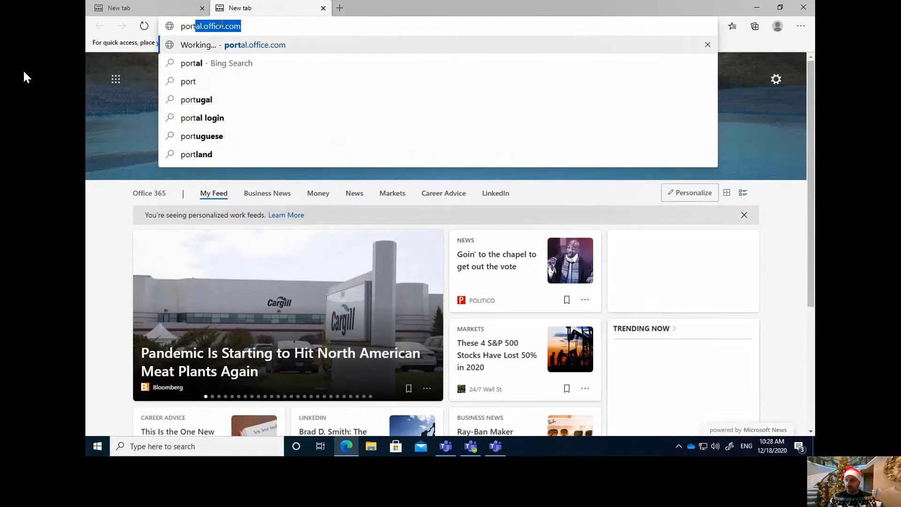
{"action": "key", "text": "Return"}
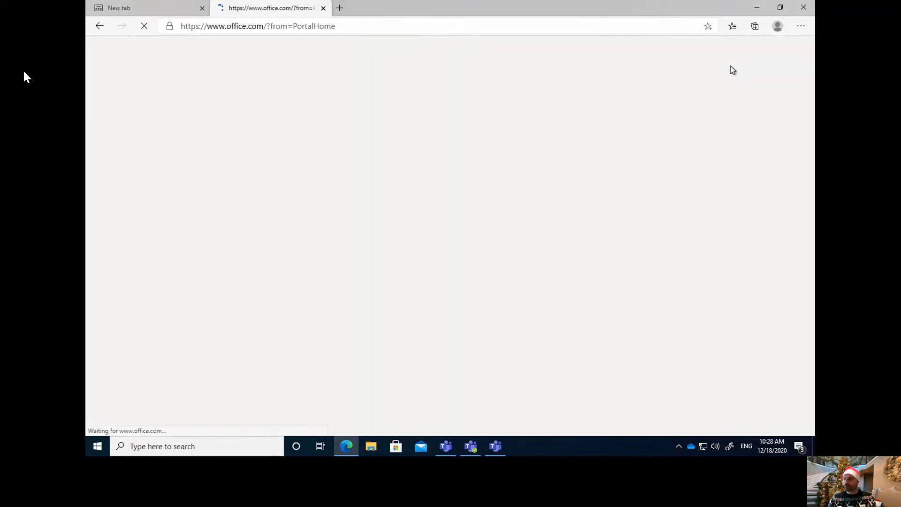
- Install Office as a standalone Edge app and pin it to the taskbar
{"action": "left_click", "coordinate": [802, 27]}
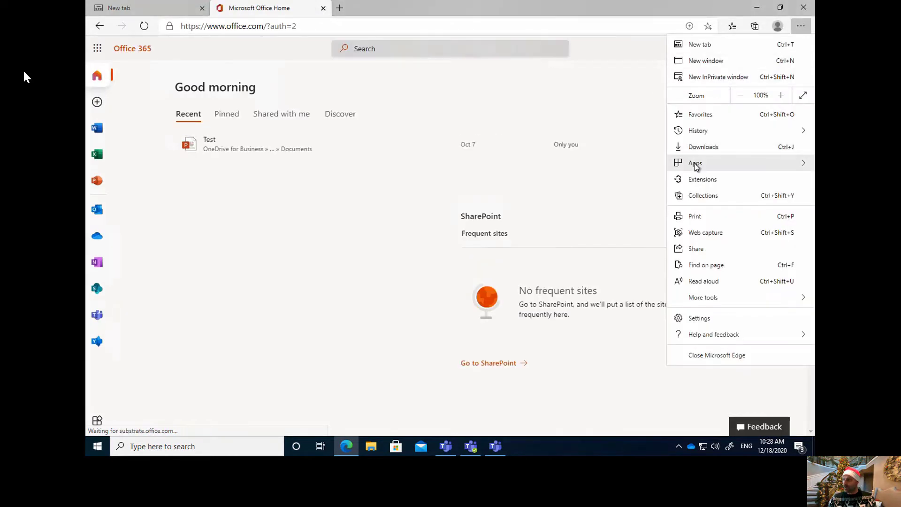
{"action": "mouse_move", "coordinate": [696, 167]}
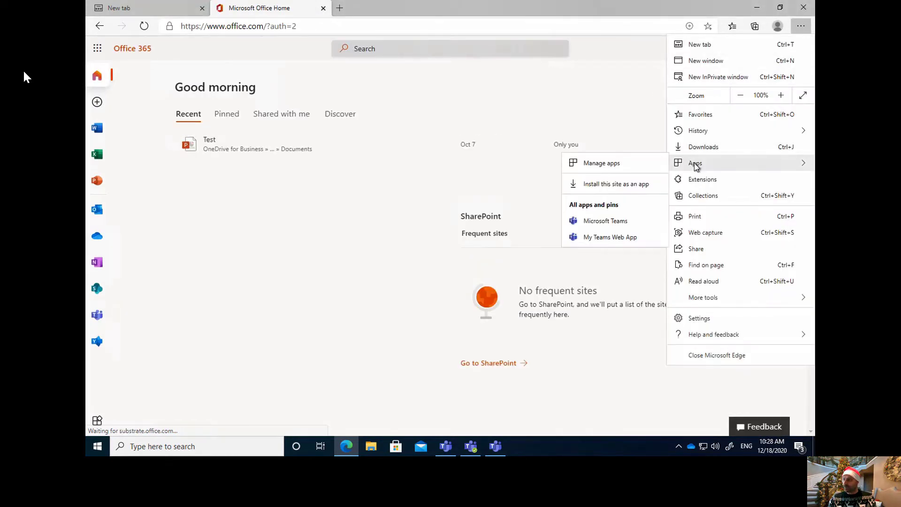
{"action": "left_click", "coordinate": [604, 186]}
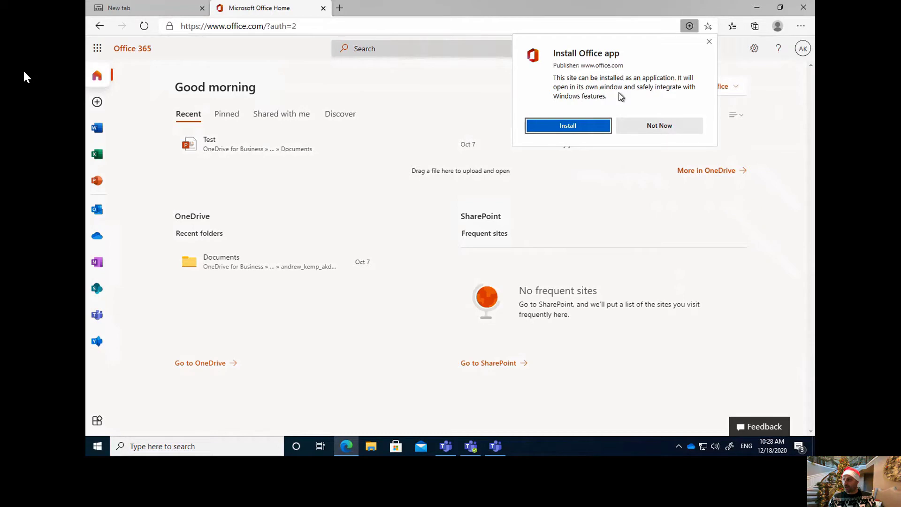
{"action": "left_click", "coordinate": [567, 127]}
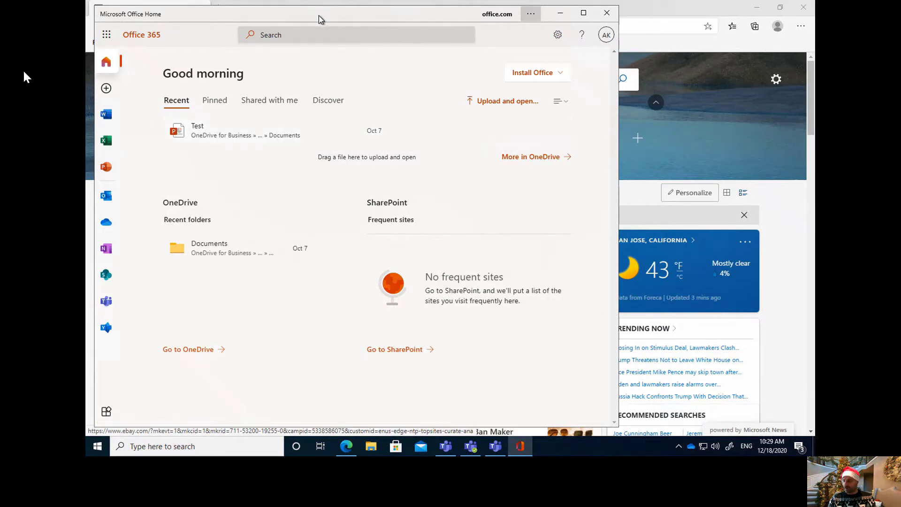
{"action": "right_click", "coordinate": [520, 446]}
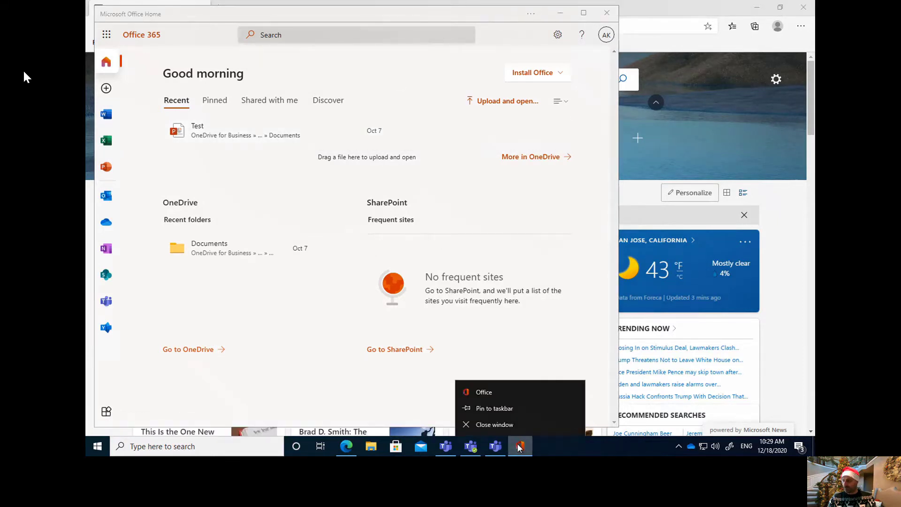
{"action": "left_click", "coordinate": [483, 408]}
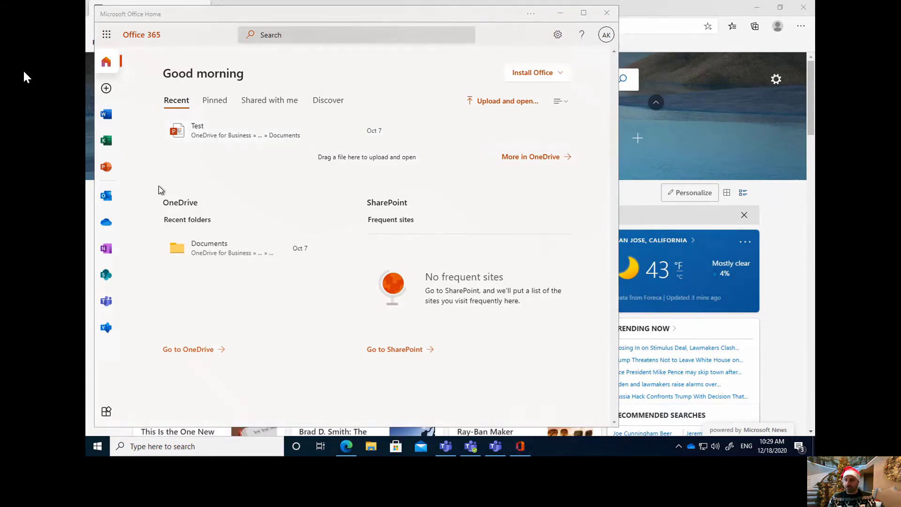
- View the Word and Excel start pages in the Office app, then close its window
{"action": "left_click", "coordinate": [108, 115]}
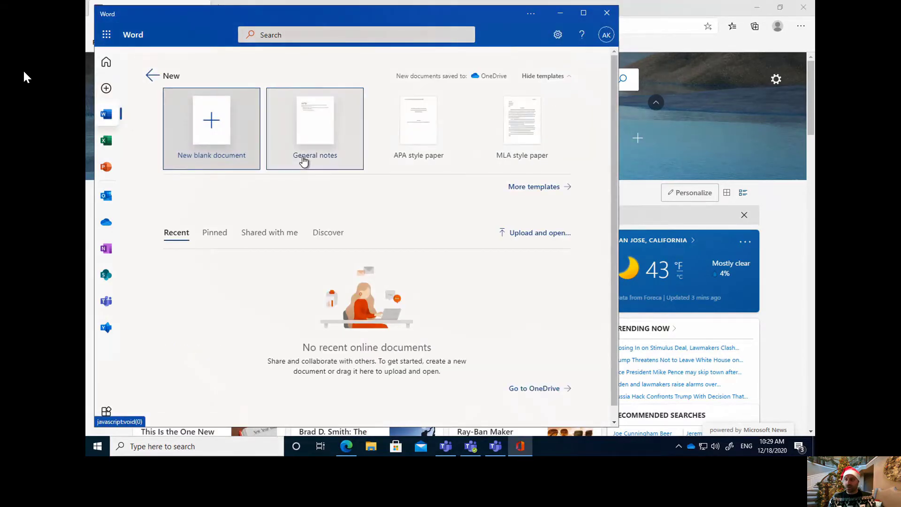
{"action": "left_click", "coordinate": [106, 140]}
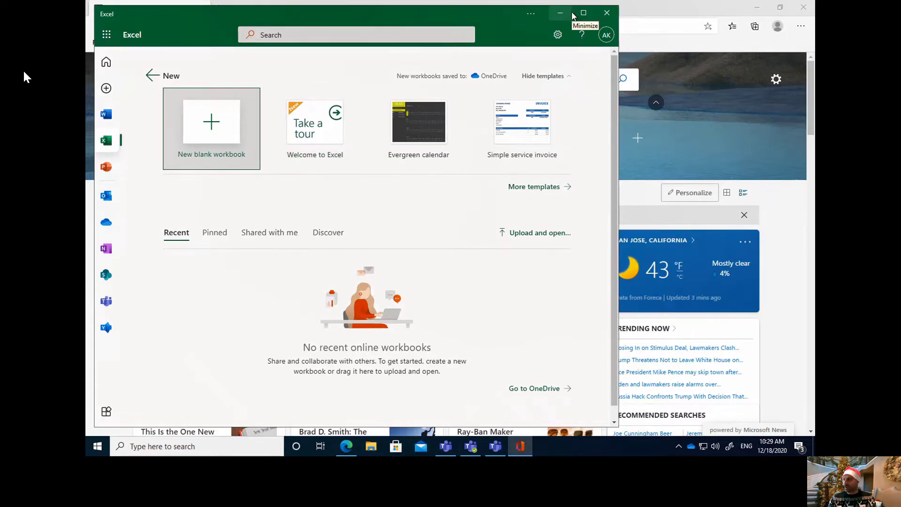
{"action": "left_click", "coordinate": [608, 13]}
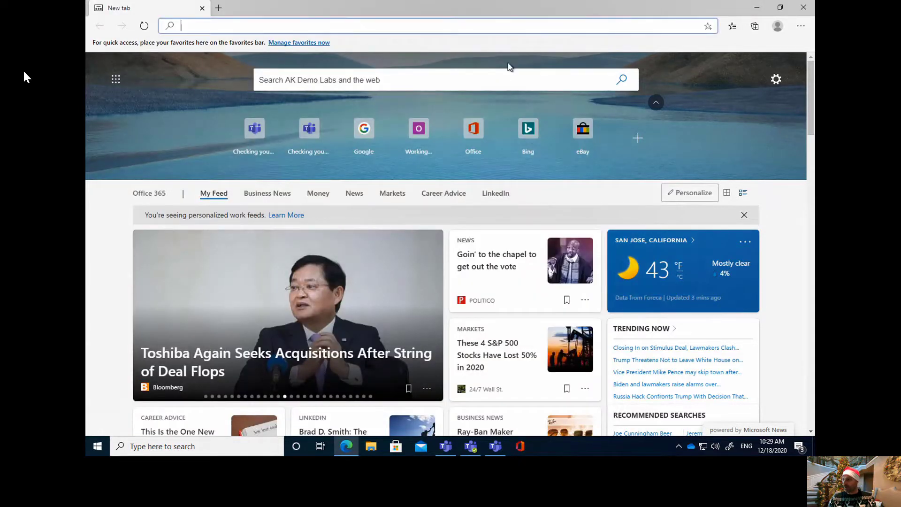
- Post a new conversation 'Hello therr' in the General channel
{"action": "left_click", "coordinate": [470, 446]}
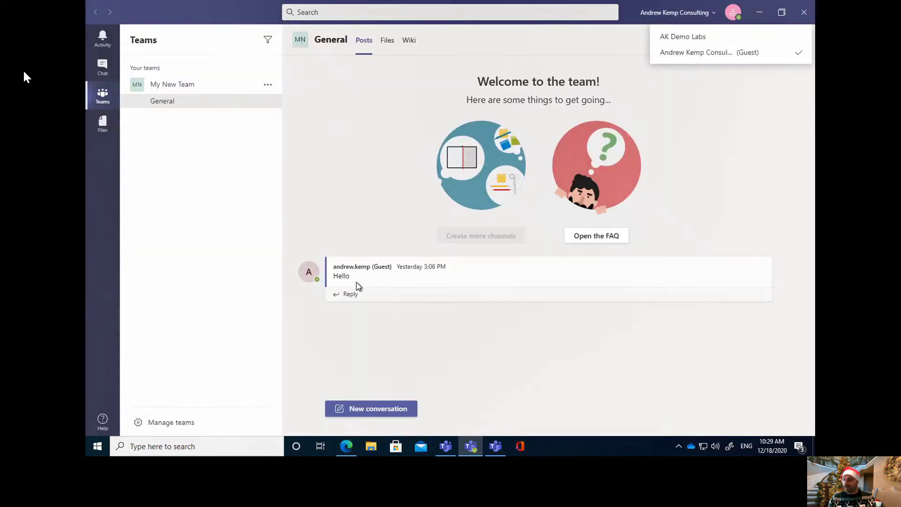
{"action": "left_click", "coordinate": [373, 410]}
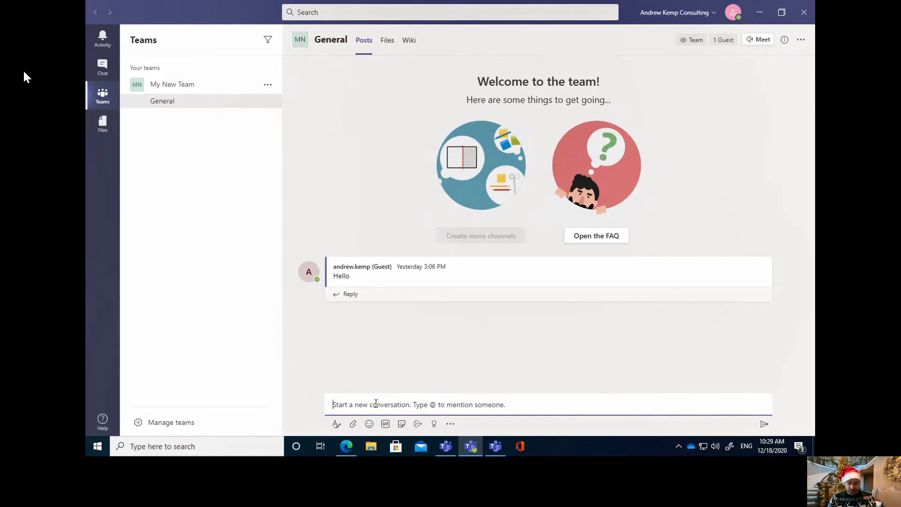
{"action": "type", "text": "Hello therr"}
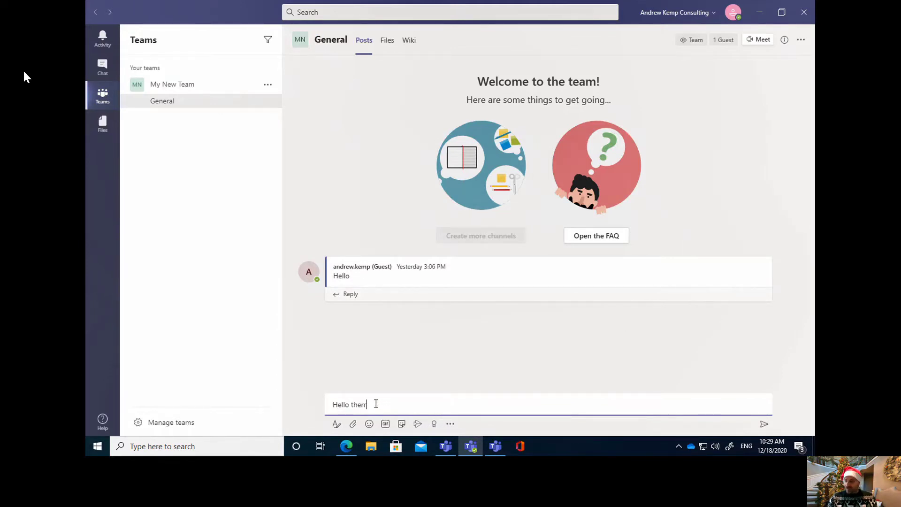
{"action": "key", "text": "Return"}
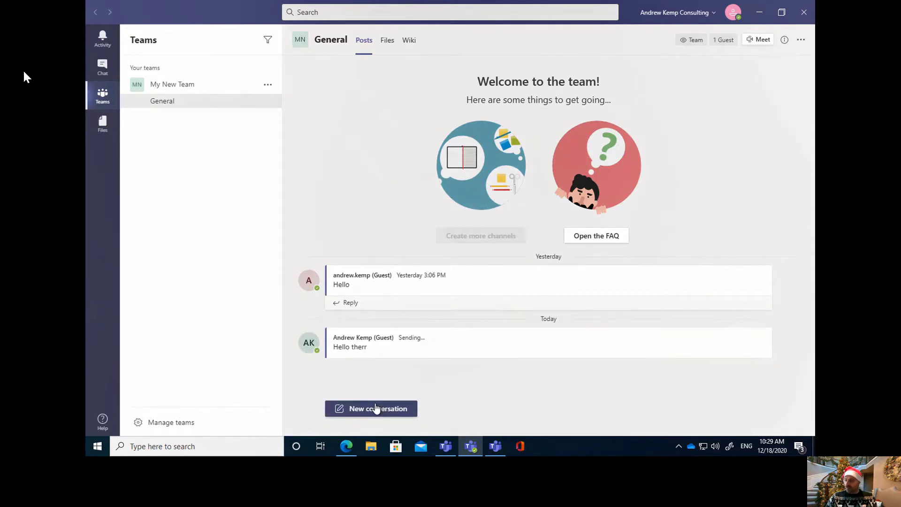
- Reopen the 'Hello therr' post for editing, discard the draft, and go to the one-on-one chat
{"action": "key", "text": "Up"}
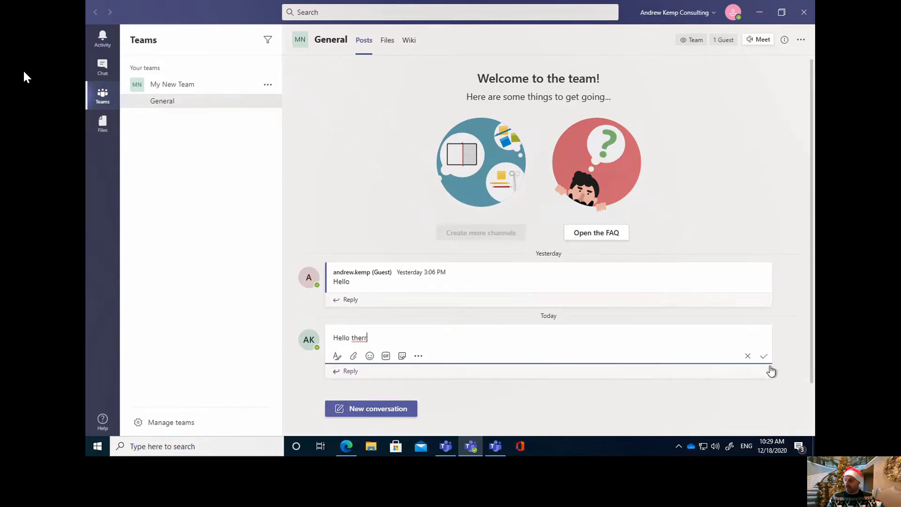
{"action": "left_click", "coordinate": [748, 356]}
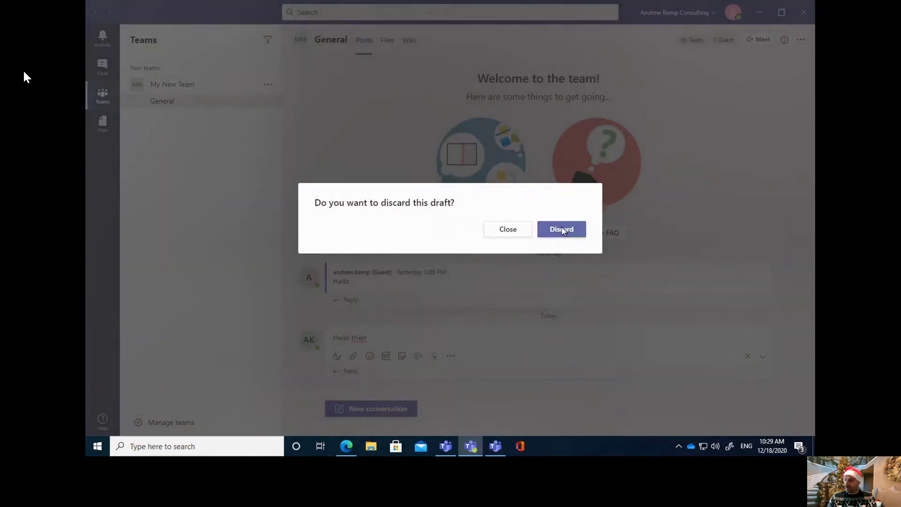
{"action": "left_click", "coordinate": [562, 229]}
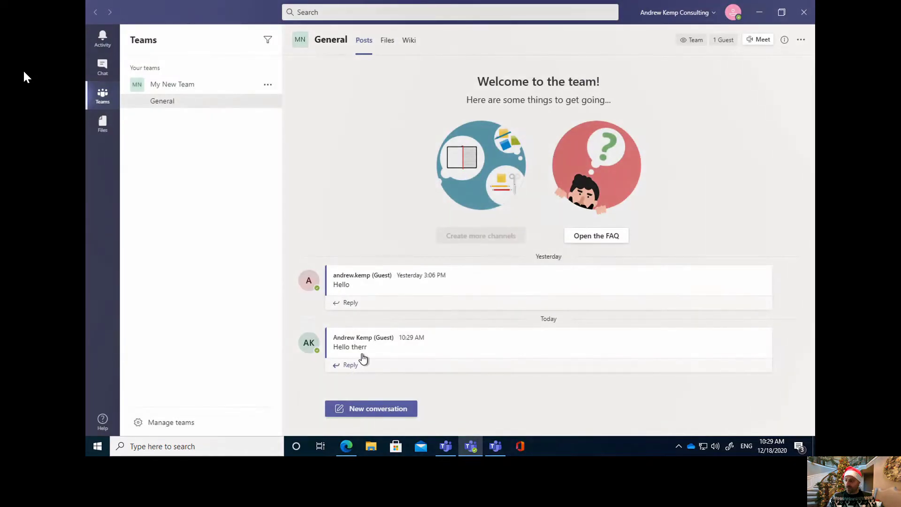
{"action": "mouse_move", "coordinate": [358, 350]}
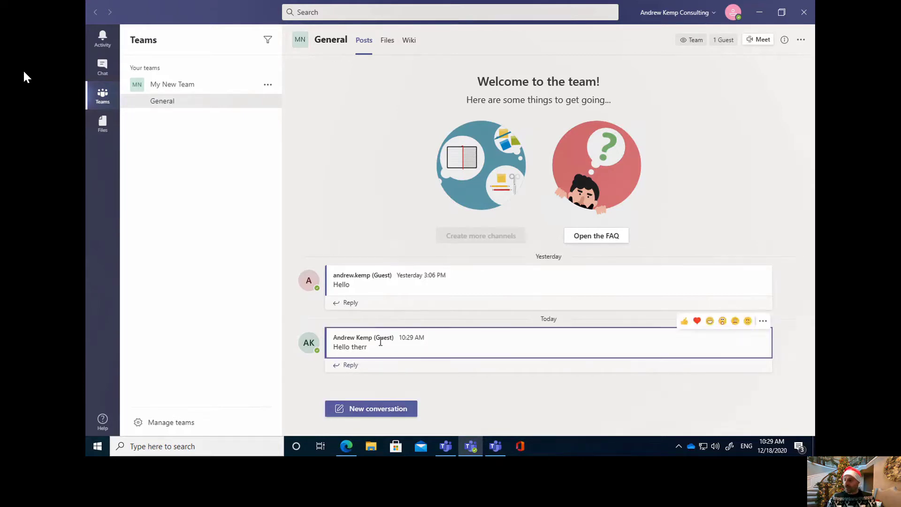
{"action": "left_click", "coordinate": [766, 322]}
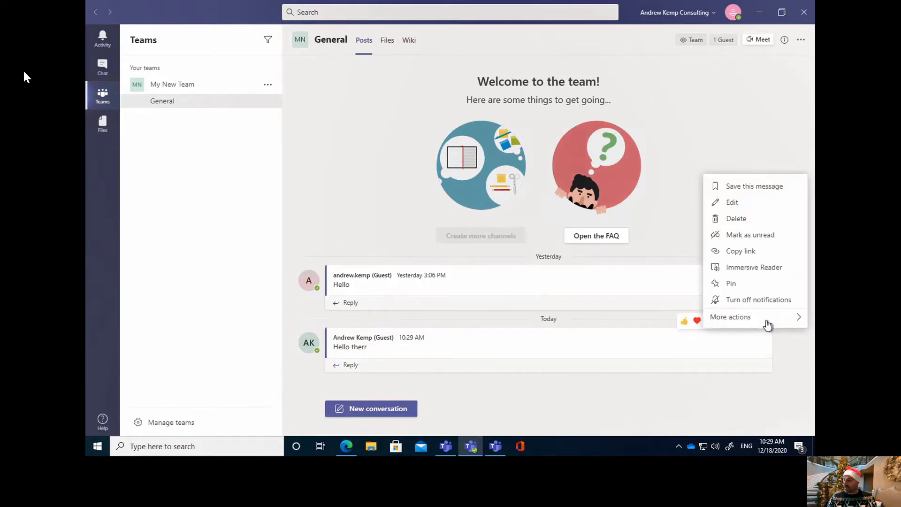
{"action": "left_click", "coordinate": [734, 204]}
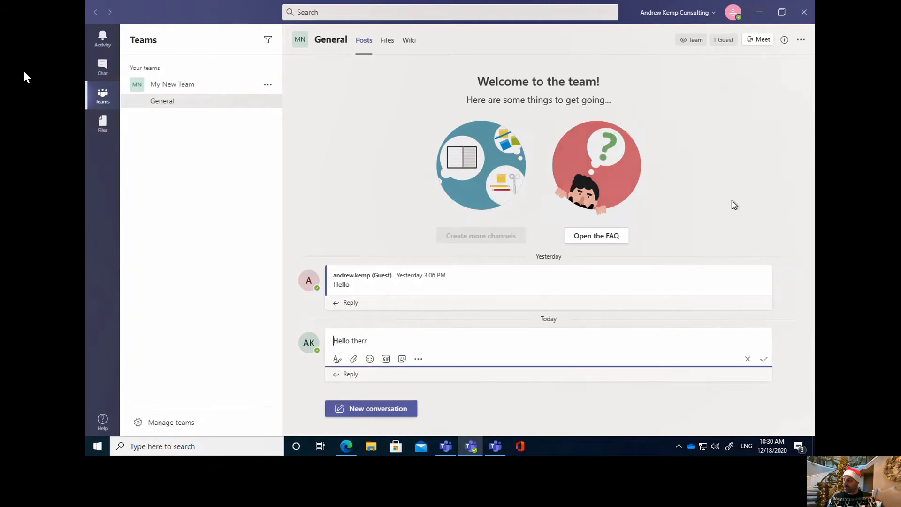
{"action": "left_click", "coordinate": [100, 68]}
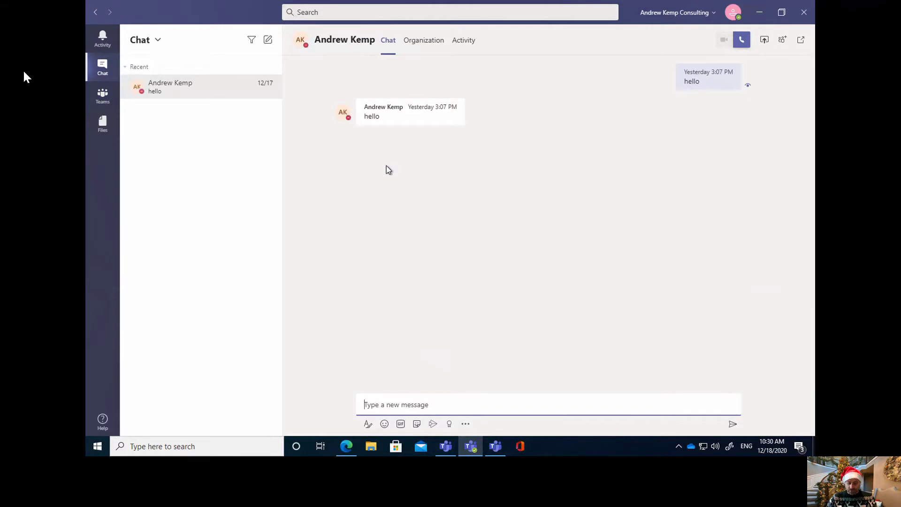
- Send the chat message 'Hello therr' in the one-on-one chat
{"action": "type", "text": "Hello th"}
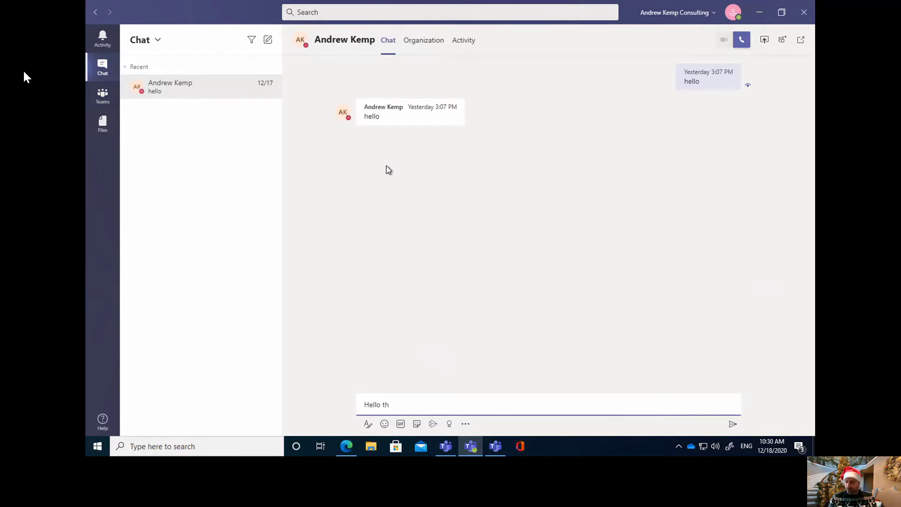
{"action": "type", "text": "rr"}
{"action": "key", "text": "Return"}
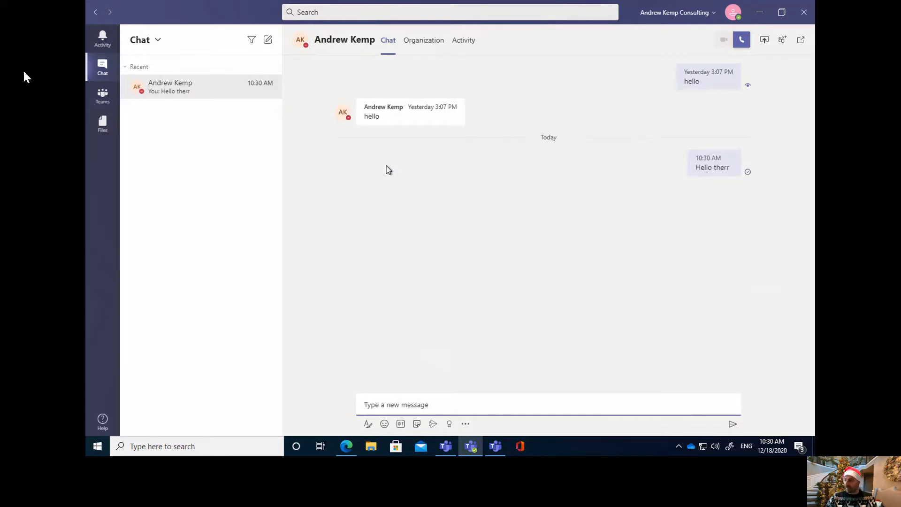
- Edit the last sent message, removing the extra r so it reads 'Hello there'
{"action": "mouse_move", "coordinate": [728, 163]}
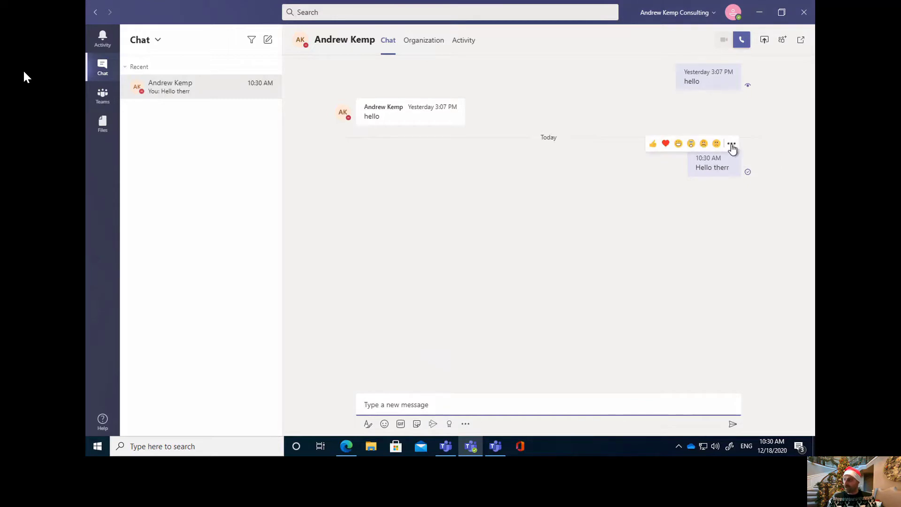
{"action": "left_click", "coordinate": [388, 405]}
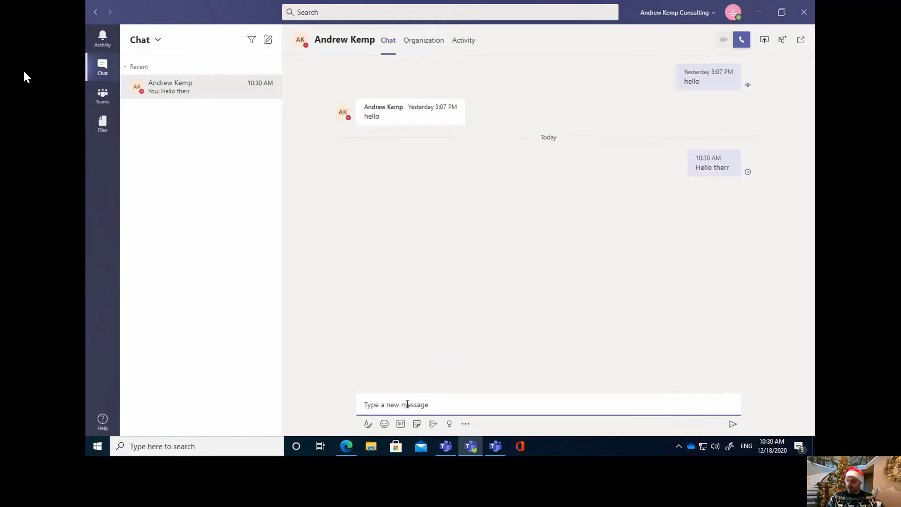
{"action": "key", "text": "Up"}
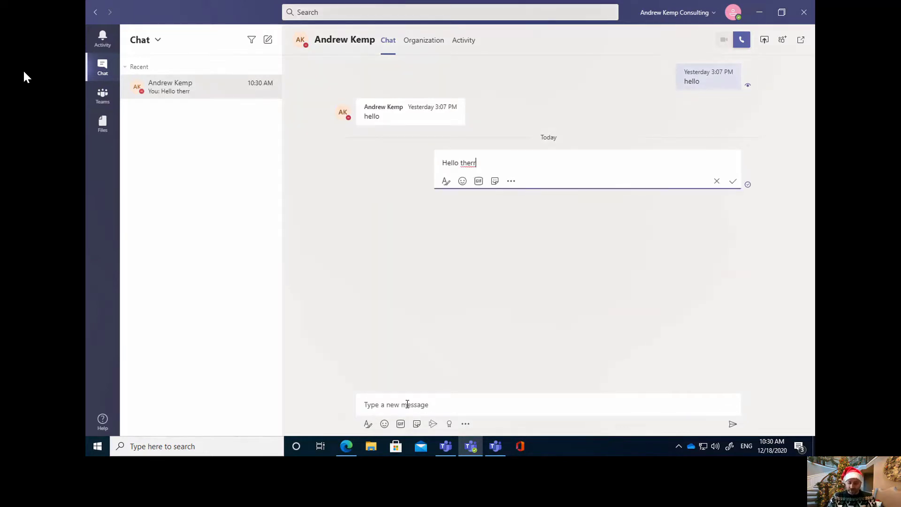
{"action": "key", "text": "BackSpace"}
{"action": "key", "text": "Return"}
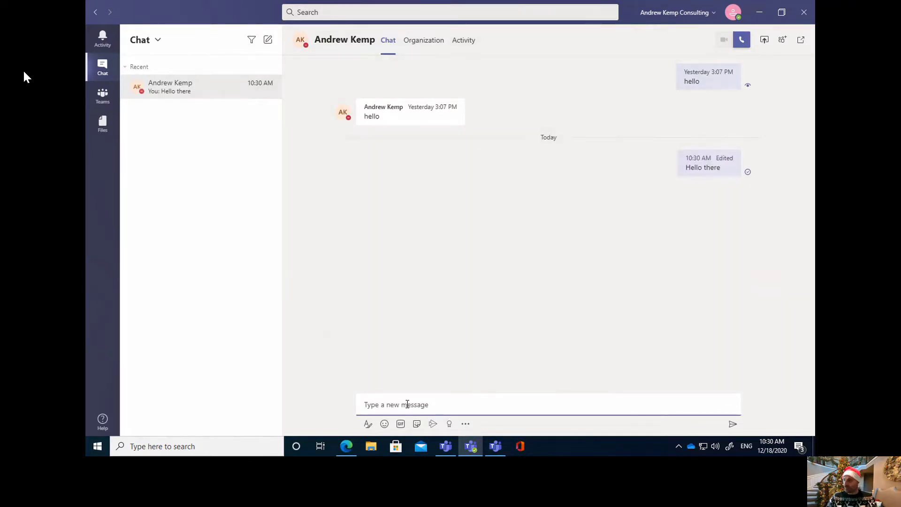
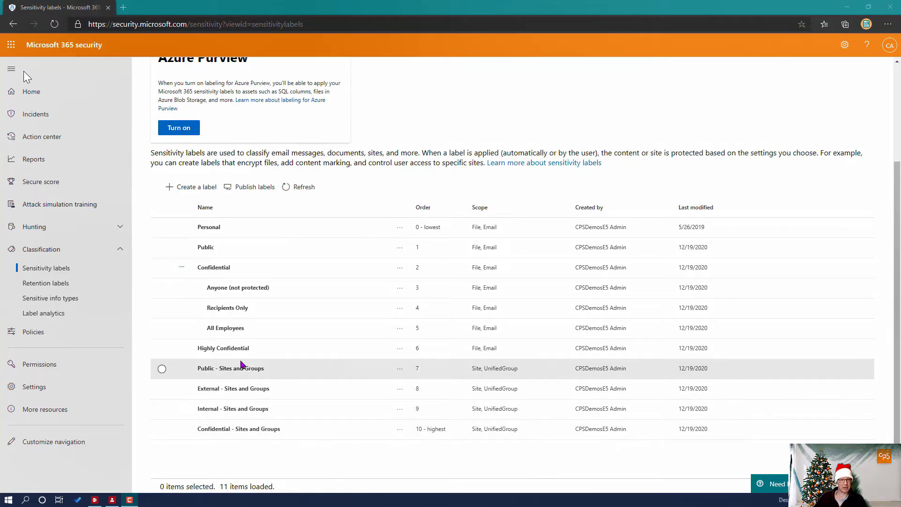
- Edit the Public - Sites and Groups label, advancing past Name, Scope and Files & emails
{"action": "left_click", "coordinate": [285, 370]}
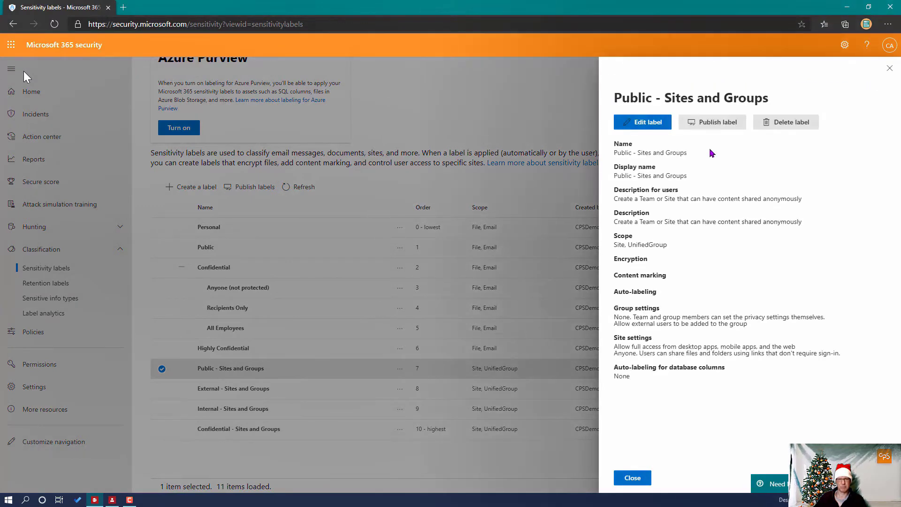
{"action": "left_click", "coordinate": [648, 122]}
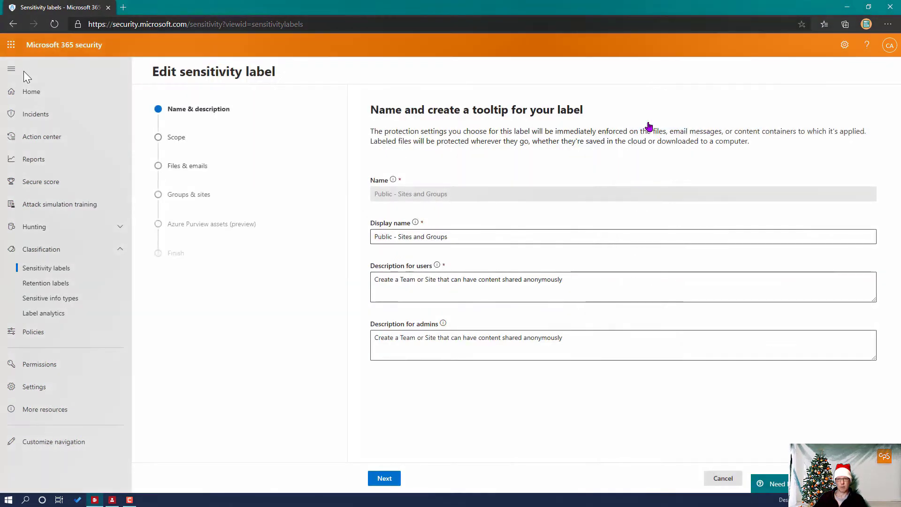
{"action": "left_click", "coordinate": [386, 479]}
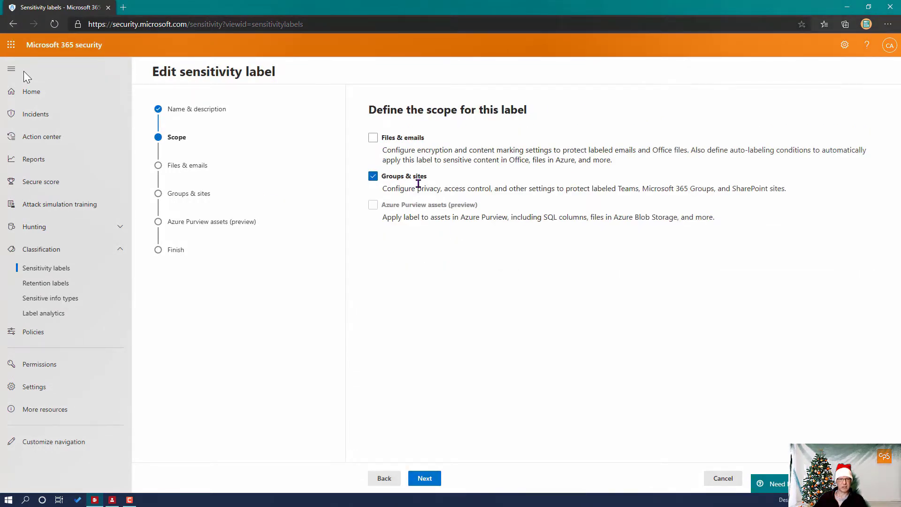
{"action": "left_click", "coordinate": [426, 479]}
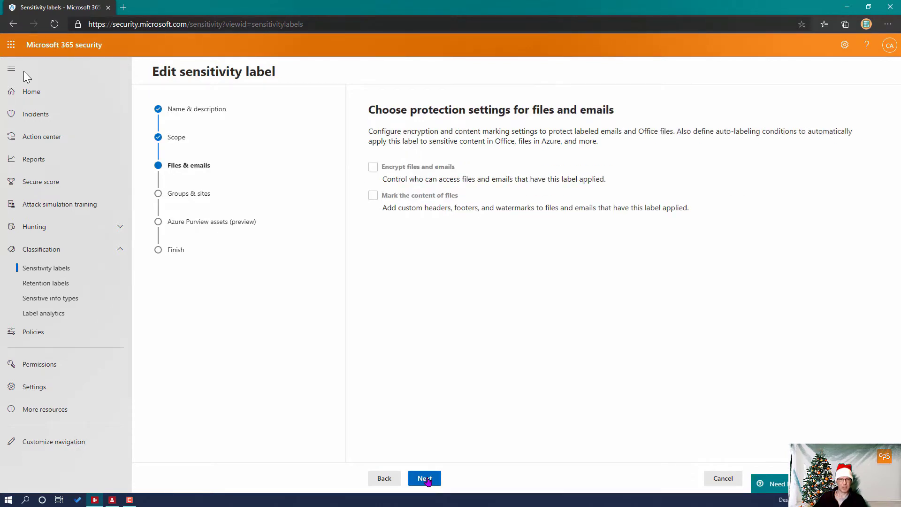
{"action": "left_click", "coordinate": [426, 479]}
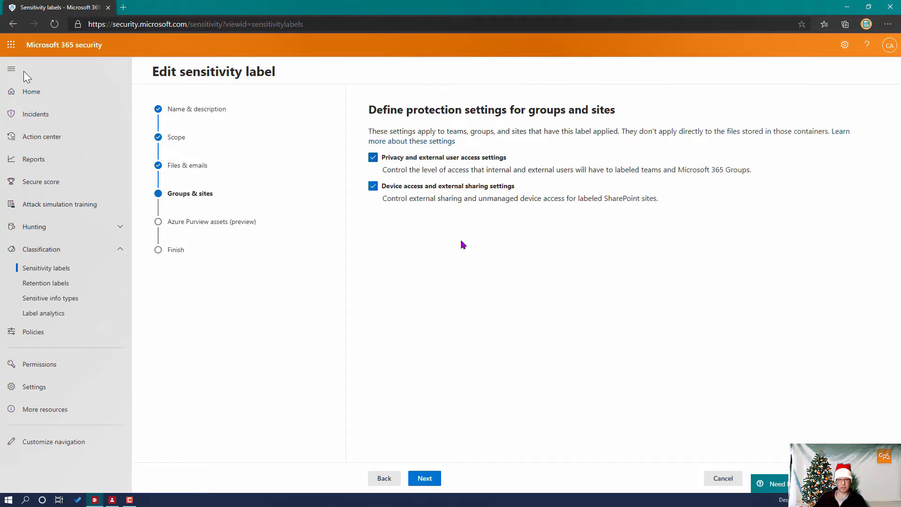
- In the label's privacy step, turn guest access off and back on, leaving it unchanged
{"action": "left_click", "coordinate": [433, 478]}
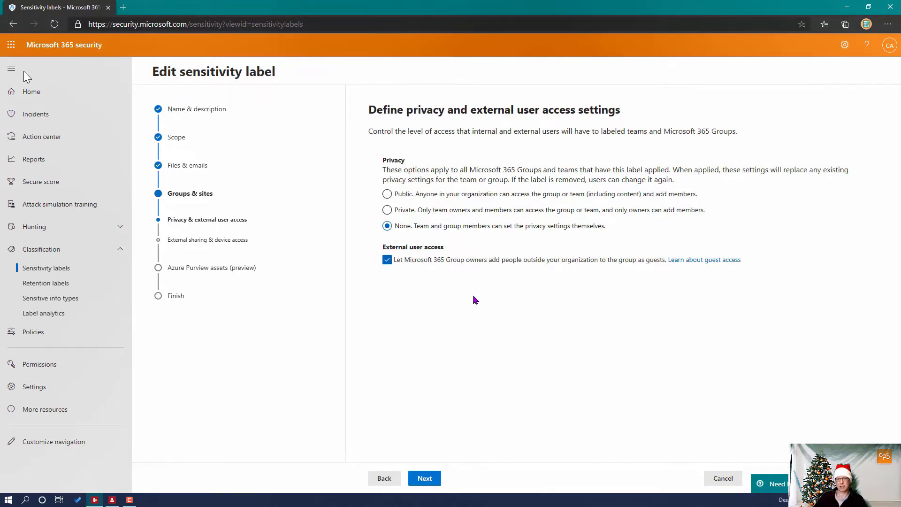
{"action": "left_click", "coordinate": [387, 260]}
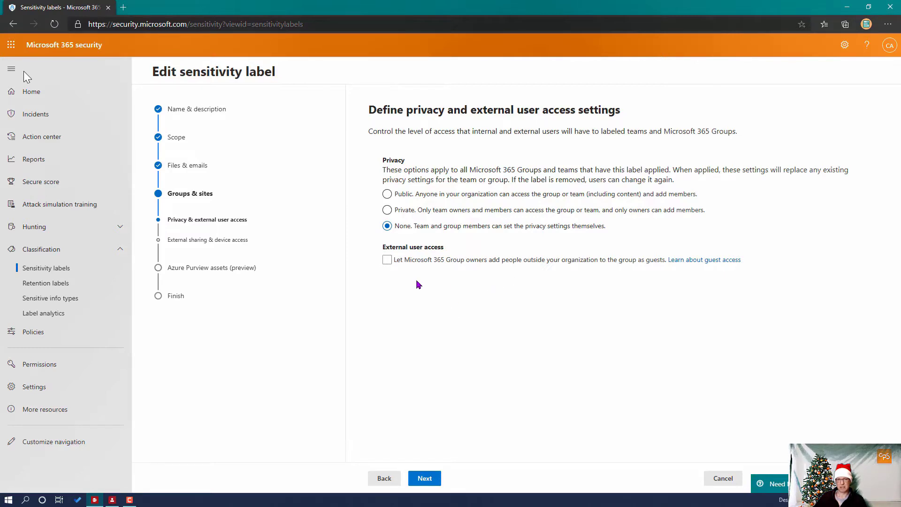
{"action": "left_click", "coordinate": [387, 260]}
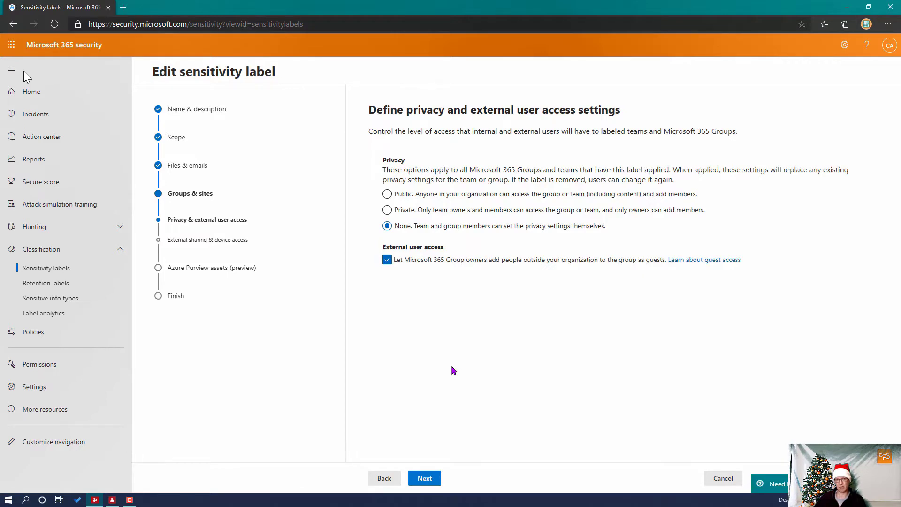
- Continue to external sharing settings, then go to Teams' Join or create a team page
{"action": "left_click", "coordinate": [433, 479]}
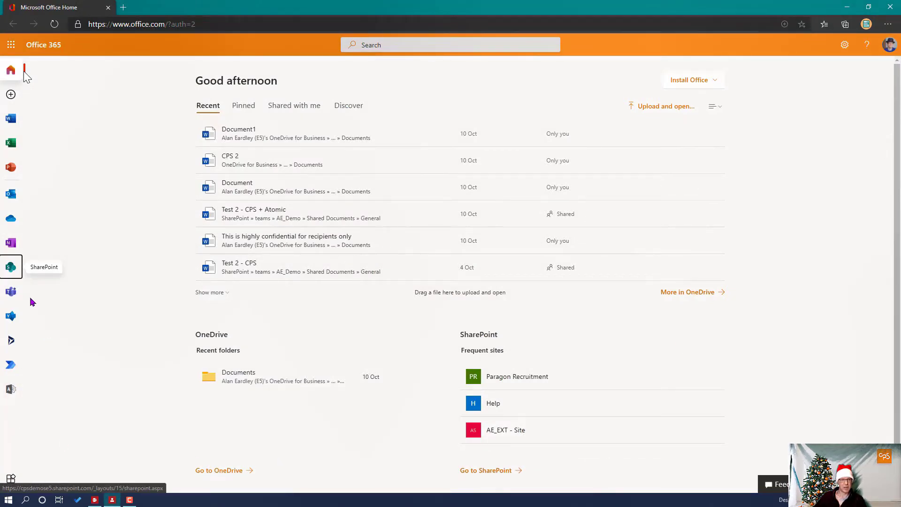
{"action": "left_click", "coordinate": [8, 293]}
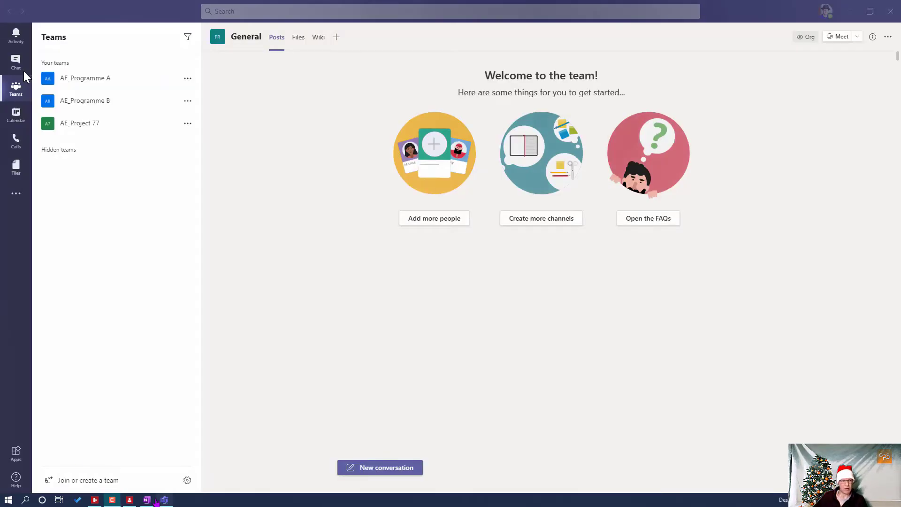
{"action": "left_click", "coordinate": [72, 484]}
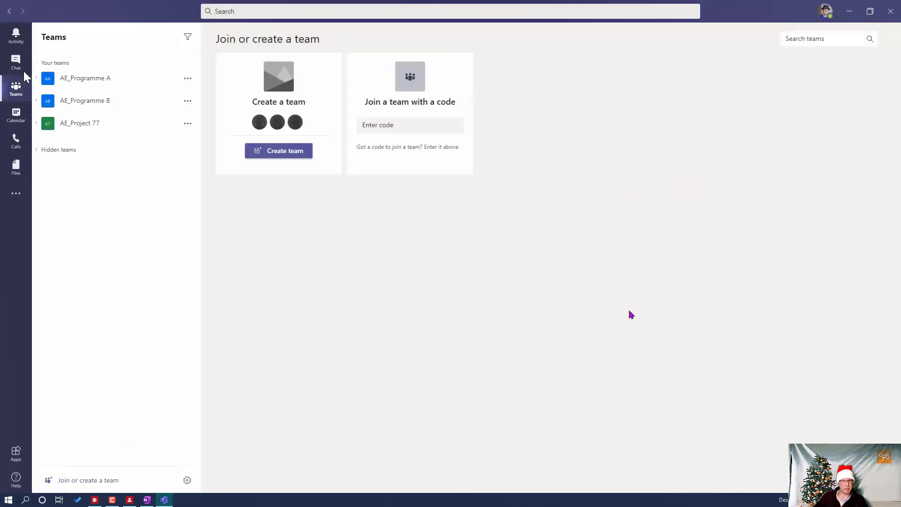
- Start a from-scratch team and try the Public and External - Sites and Groups sensitivity labels
{"action": "left_click", "coordinate": [281, 161]}
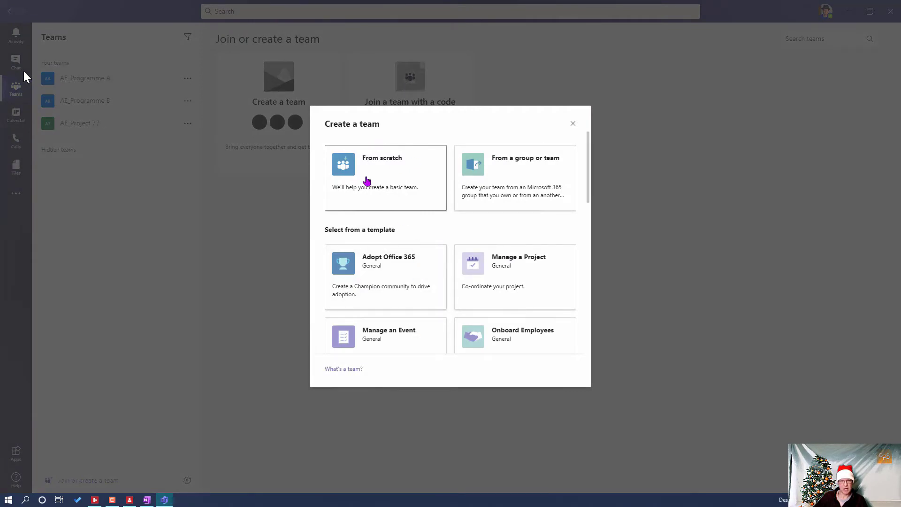
{"action": "left_click", "coordinate": [367, 181]}
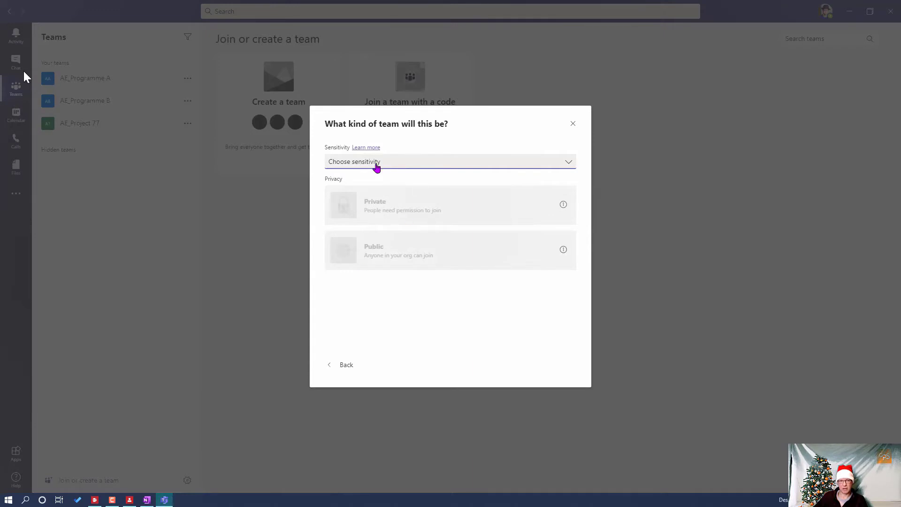
{"action": "left_click", "coordinate": [407, 163]}
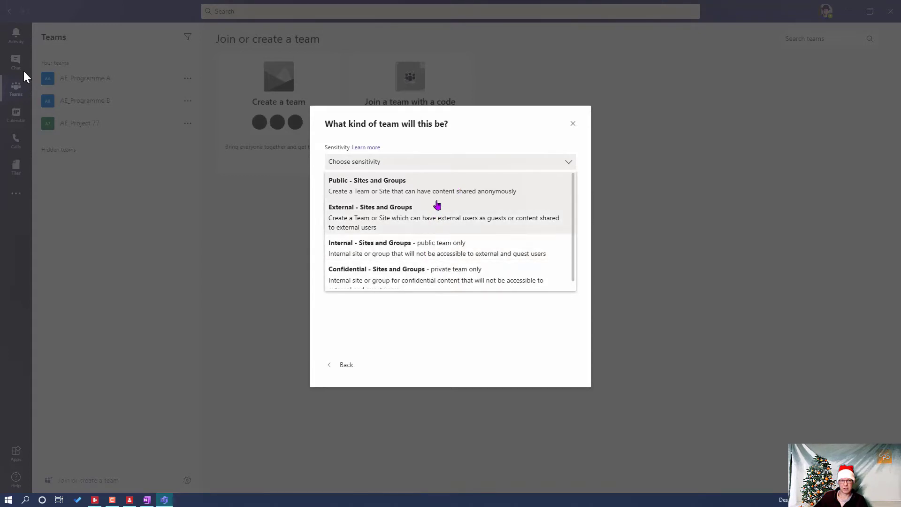
{"action": "left_click", "coordinate": [410, 182]}
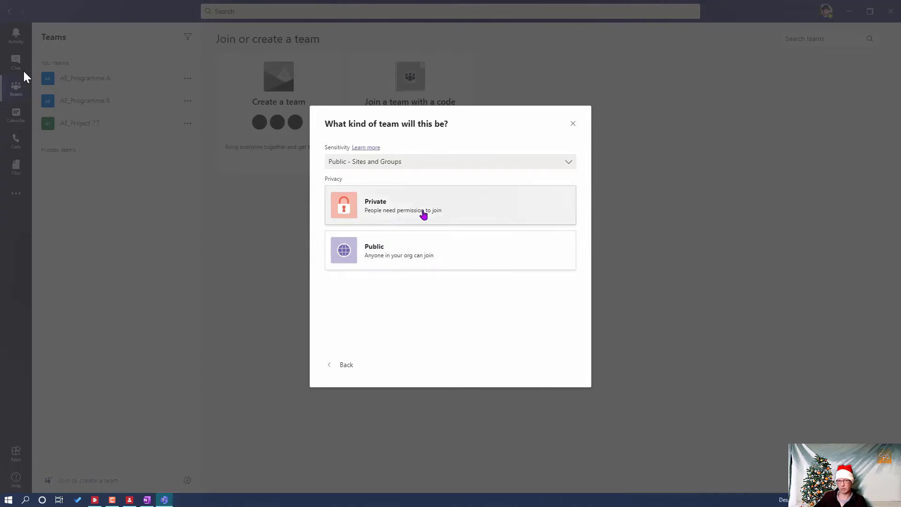
{"action": "left_click", "coordinate": [413, 162]}
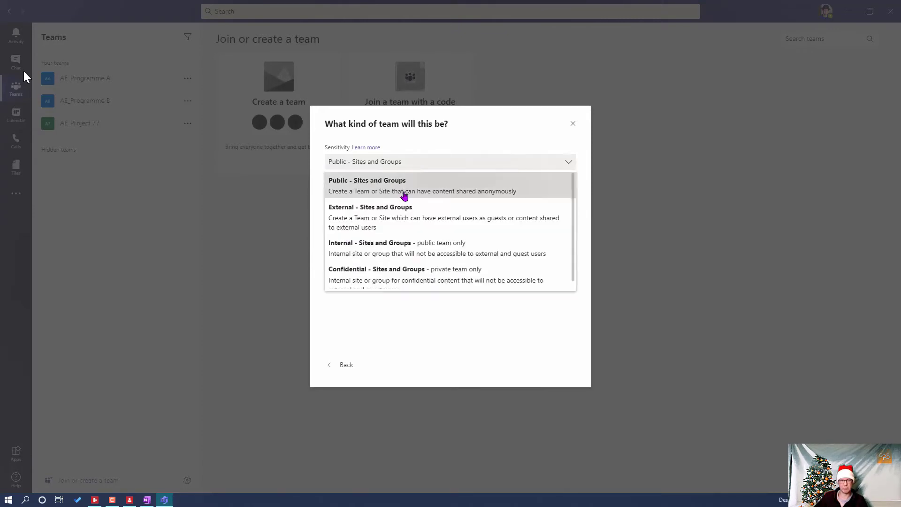
{"action": "left_click", "coordinate": [398, 206]}
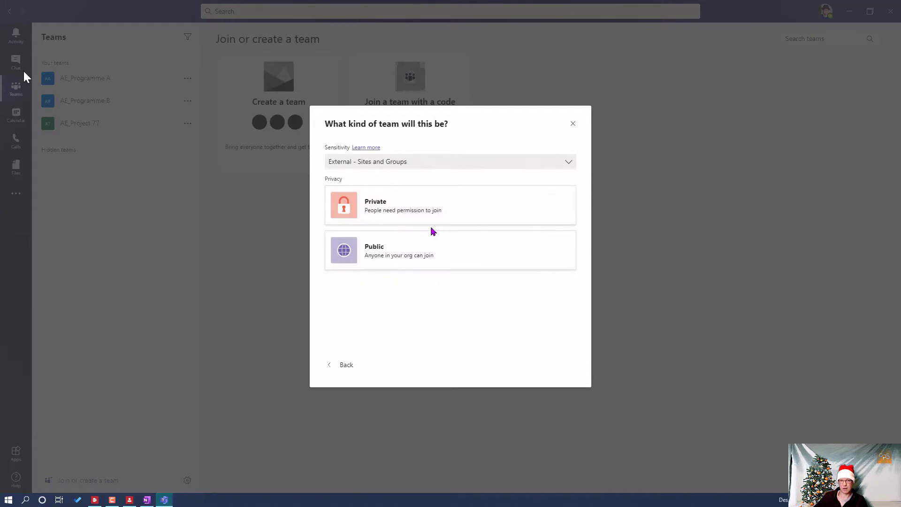
- Try Internal, then settle on Confidential - Sites and Groups sensitivity and Private privacy
{"action": "left_click", "coordinate": [428, 164]}
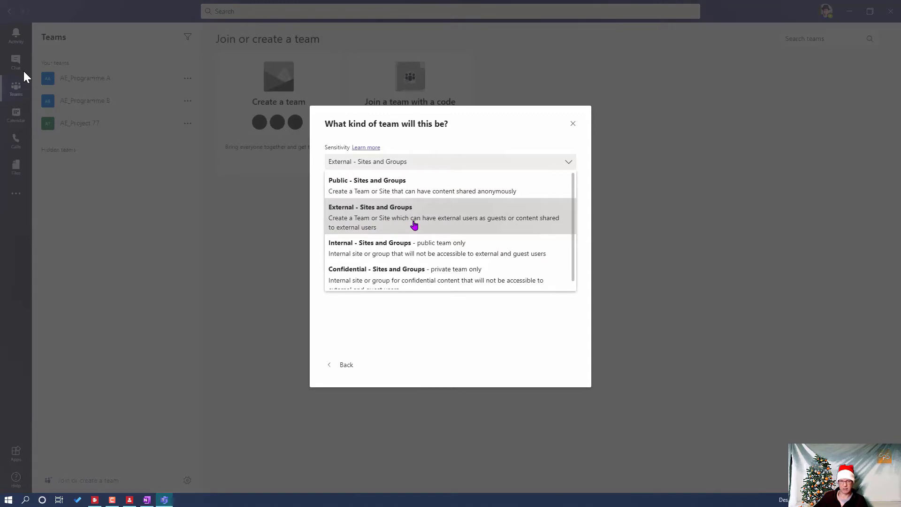
{"action": "left_click", "coordinate": [375, 250]}
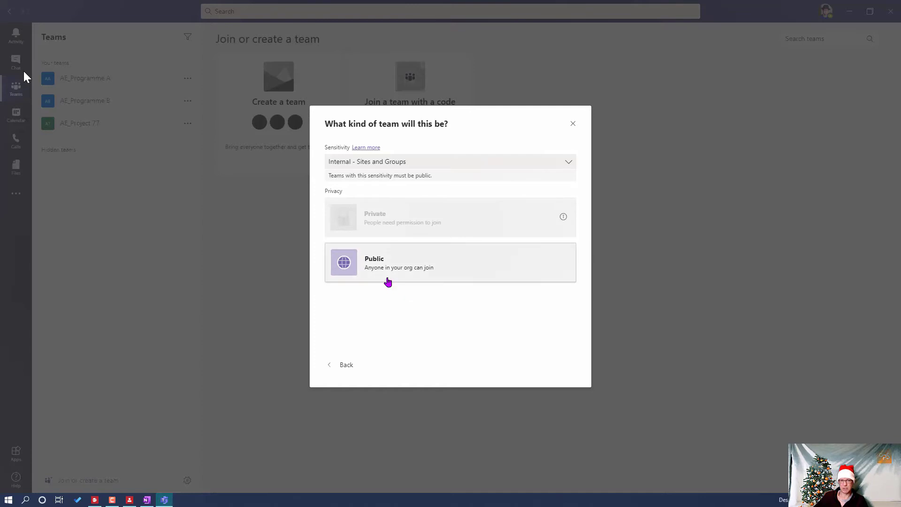
{"action": "left_click", "coordinate": [416, 167]}
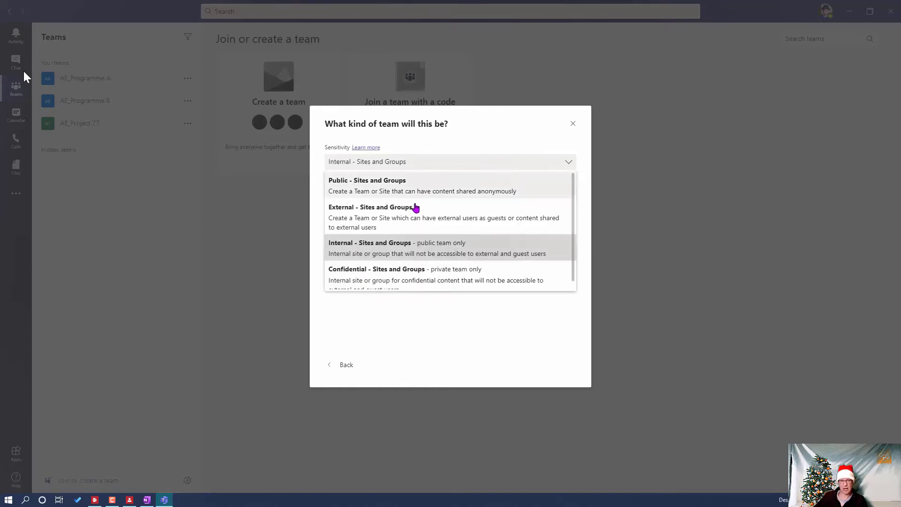
{"action": "left_click", "coordinate": [408, 277]}
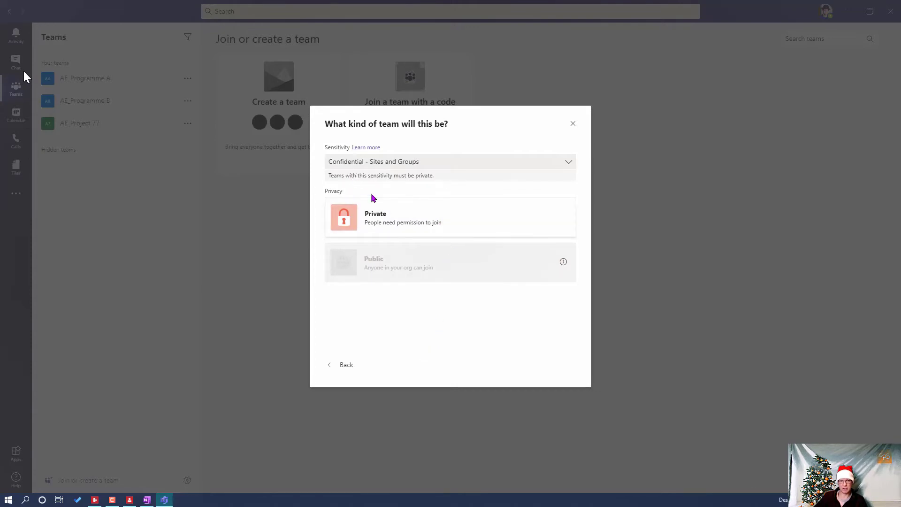
{"action": "left_click", "coordinate": [452, 165]}
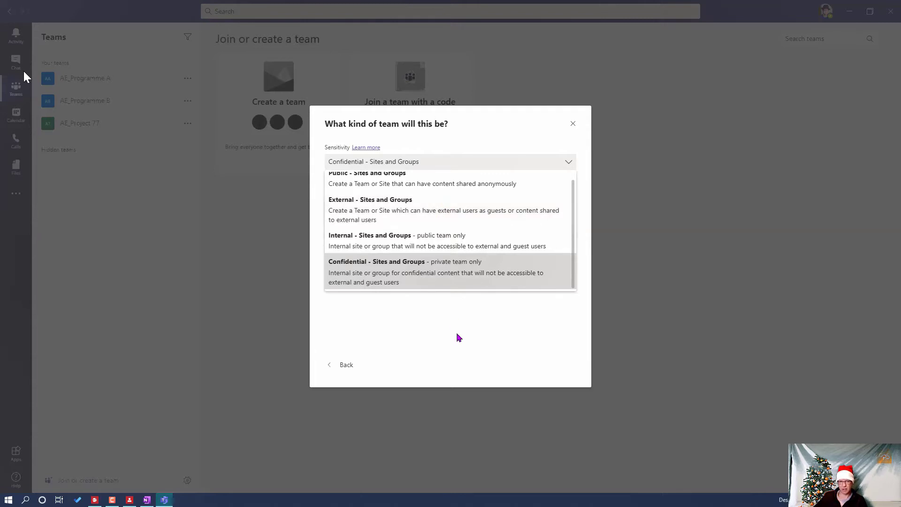
{"action": "left_click", "coordinate": [427, 274]}
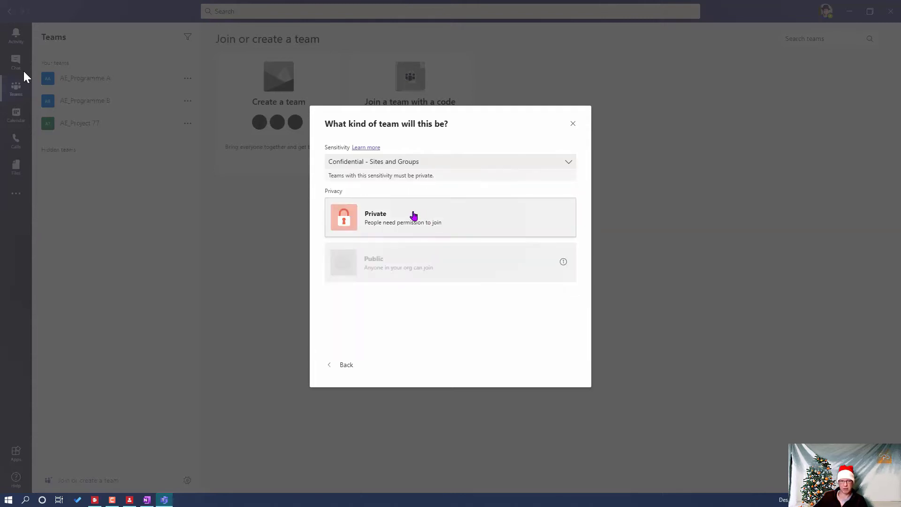
{"action": "left_click", "coordinate": [395, 216]}
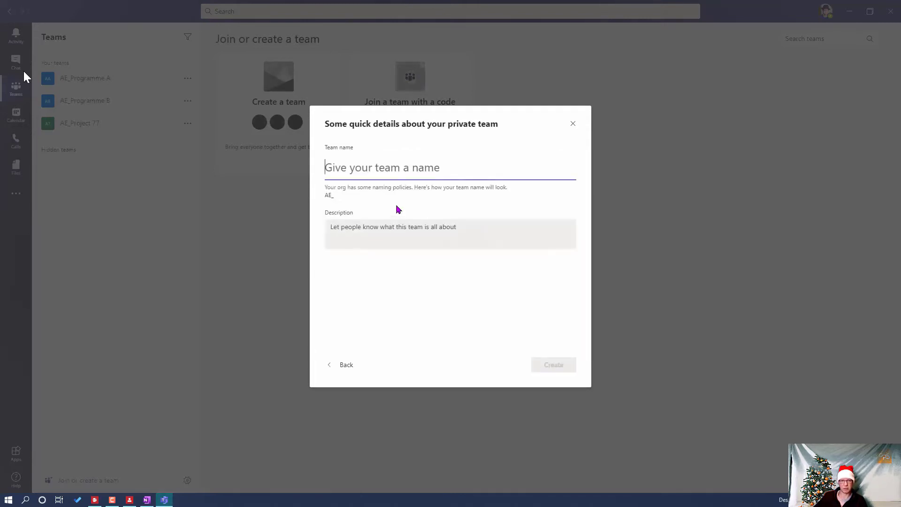
- Name the private team 'Test Confidentional' and create it
{"action": "type", "text": "C"}
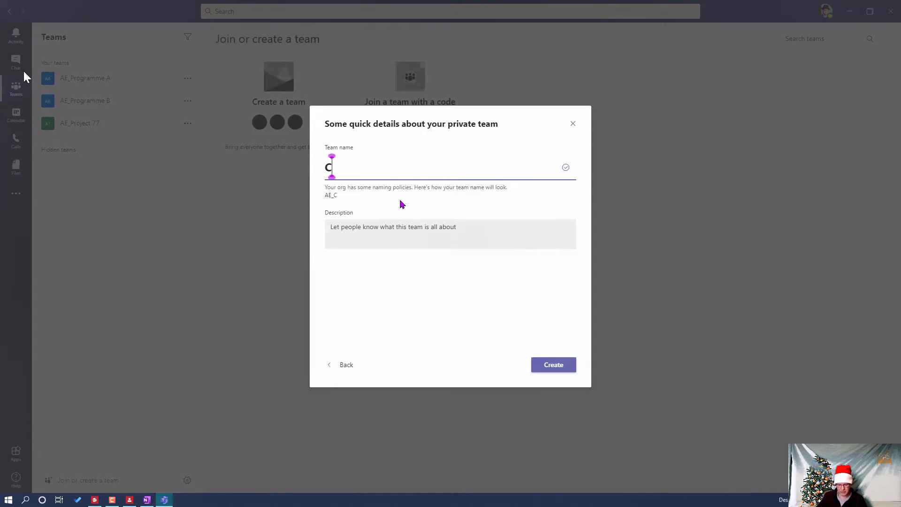
{"action": "key", "text": "BackSpace"}
{"action": "type", "text": "Test "}
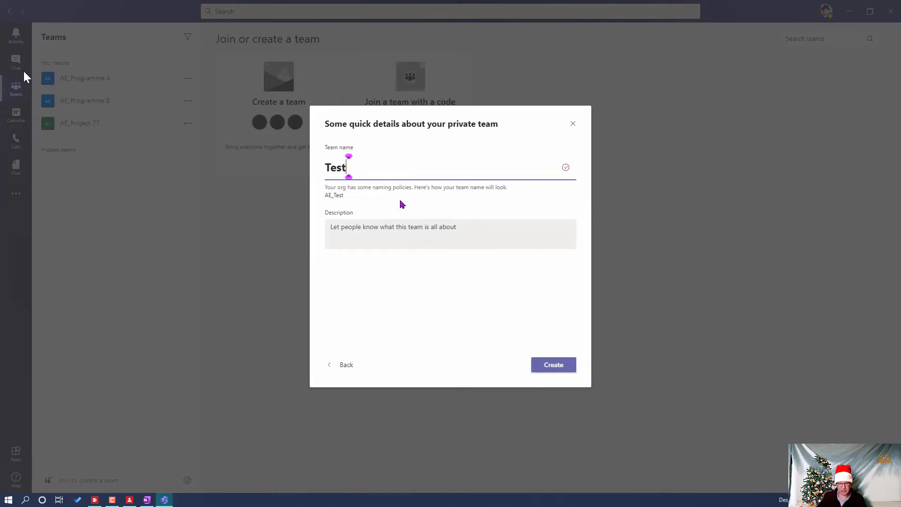
{"action": "type", "text": "Confidetn"}
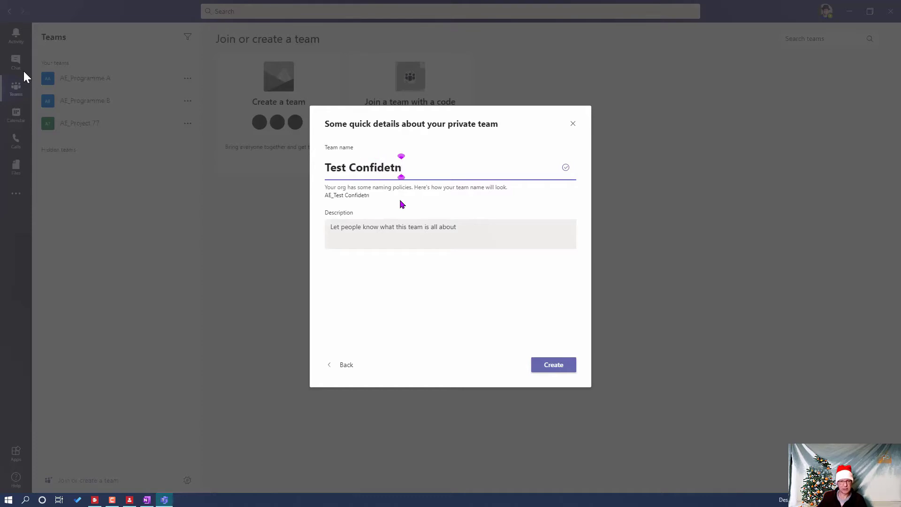
{"action": "key", "text": "BackSpace"}
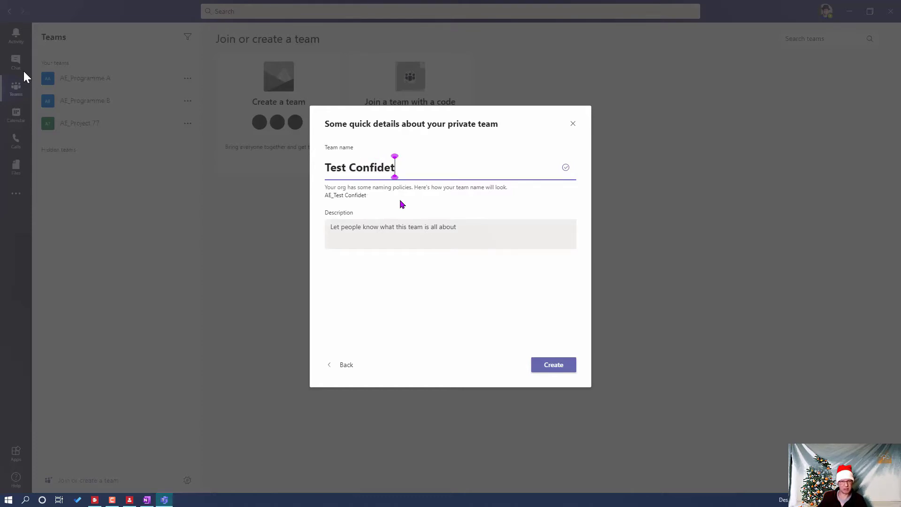
{"action": "key", "text": "BackSpace"}
{"action": "type", "text": "nt"}
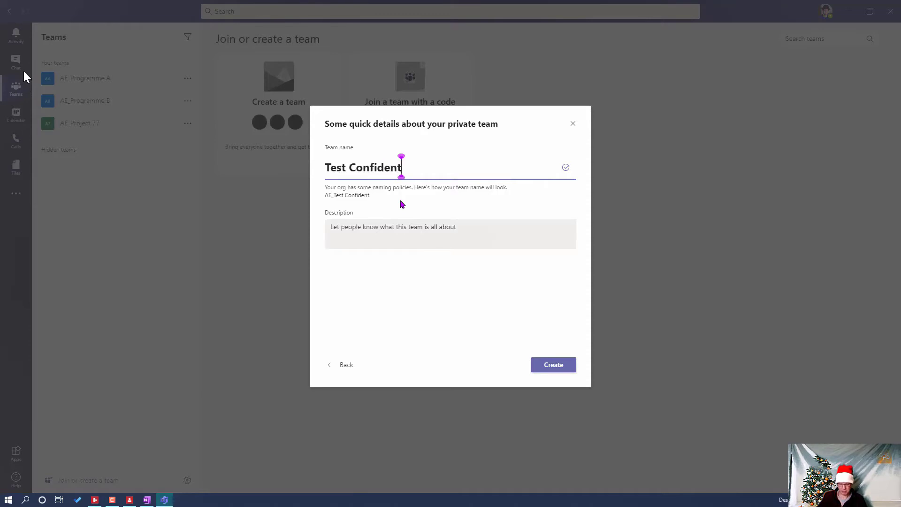
{"action": "type", "text": "ion"}
{"action": "type", "text": "al"}
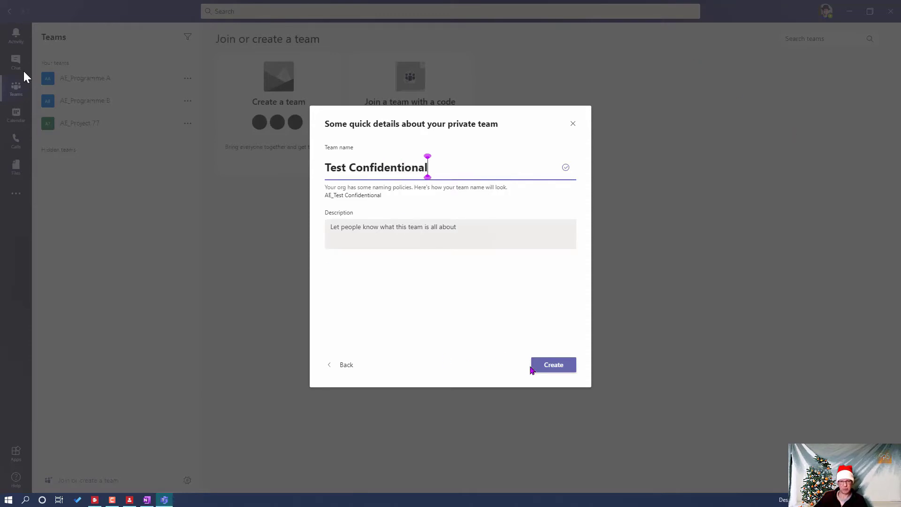
{"action": "left_click", "coordinate": [548, 367]}
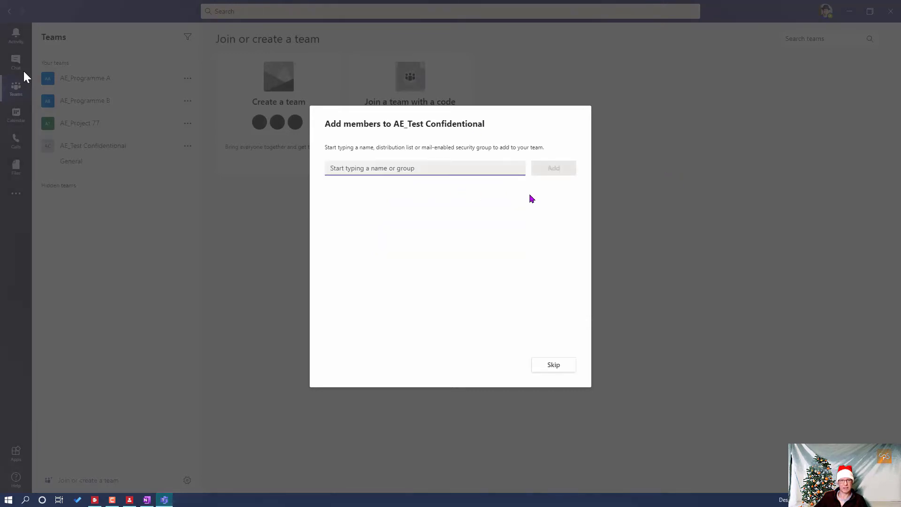
- Skip adding members and compare the new team's label with AE_Project 77's General channel
{"action": "left_click", "coordinate": [553, 365]}
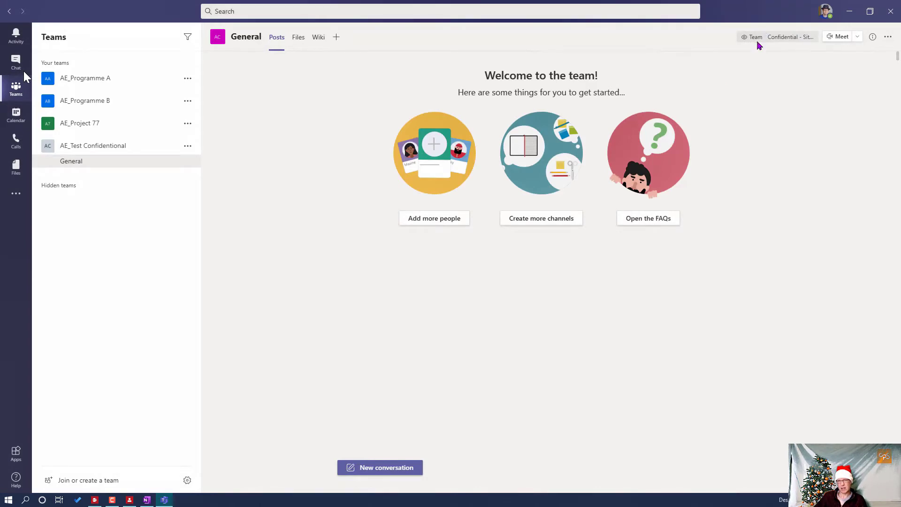
{"action": "mouse_move", "coordinate": [759, 45]}
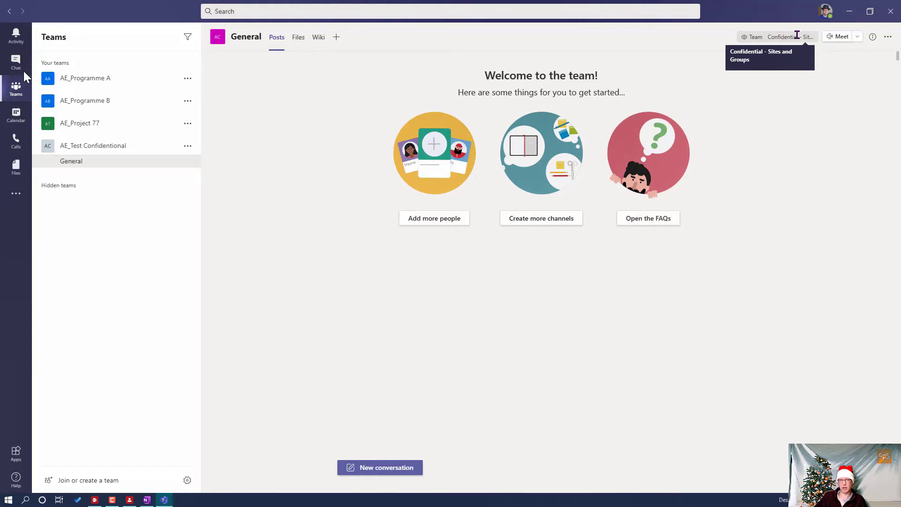
{"action": "left_click", "coordinate": [101, 125]}
{"action": "mouse_move", "coordinate": [796, 39]}
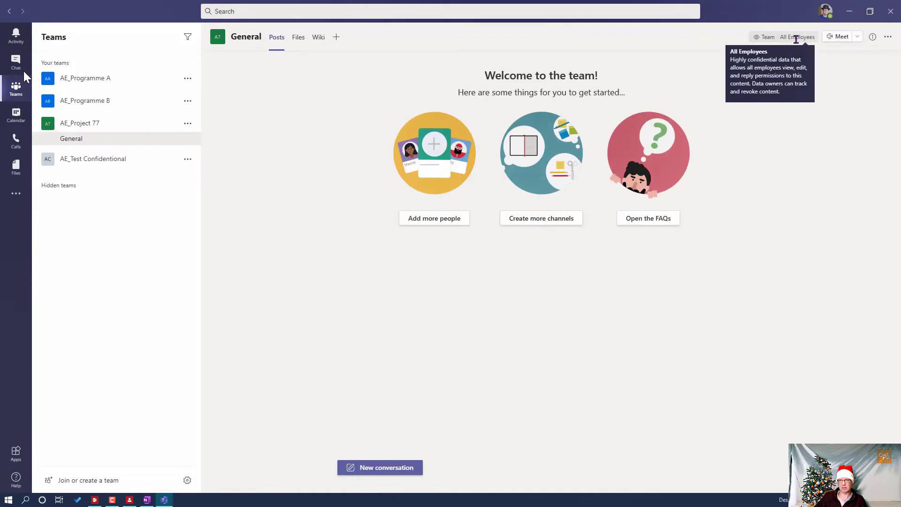
- Check AE_Programme B and A General channels, then return to AE_Test Confidentional's General channel
{"action": "left_click", "coordinate": [115, 101]}
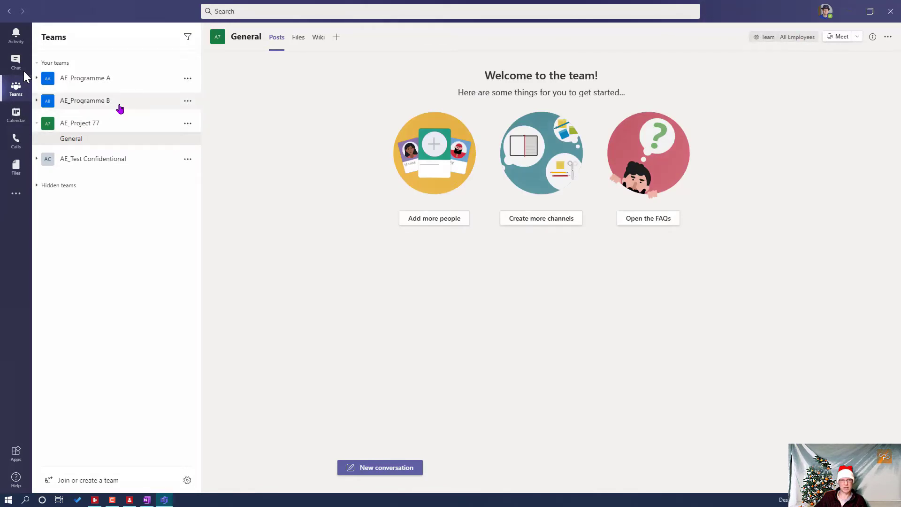
{"action": "left_click", "coordinate": [131, 80]}
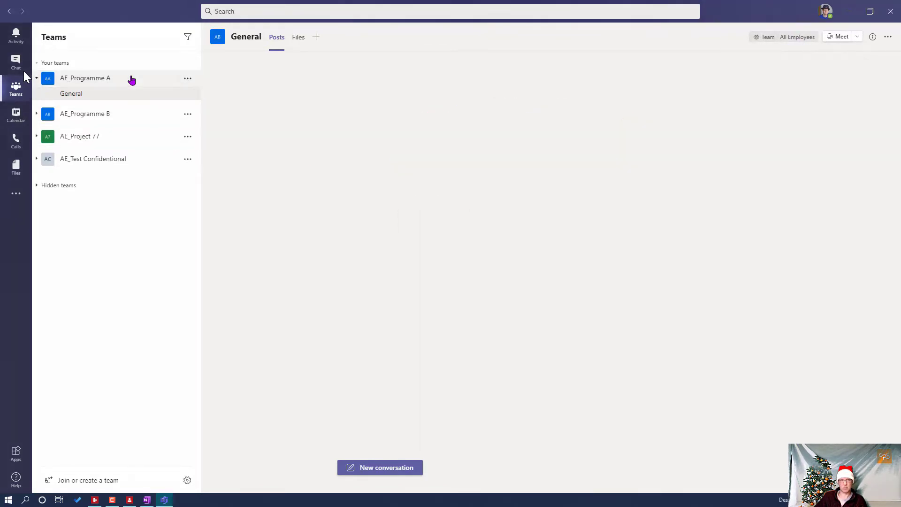
{"action": "left_click", "coordinate": [94, 160]}
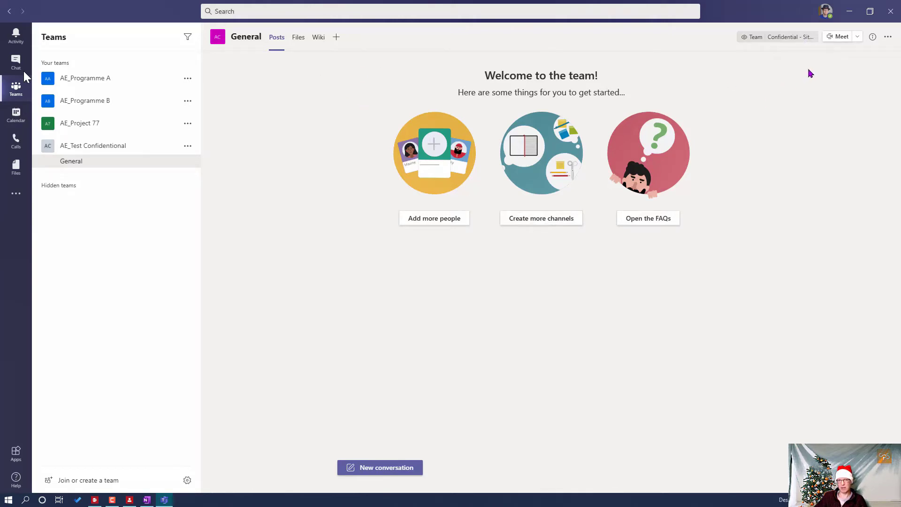
{"action": "left_click", "coordinate": [187, 149]}
- In Manage team, search for a colleague to add as member, then close without adding anyone
{"action": "left_click", "coordinate": [232, 192]}
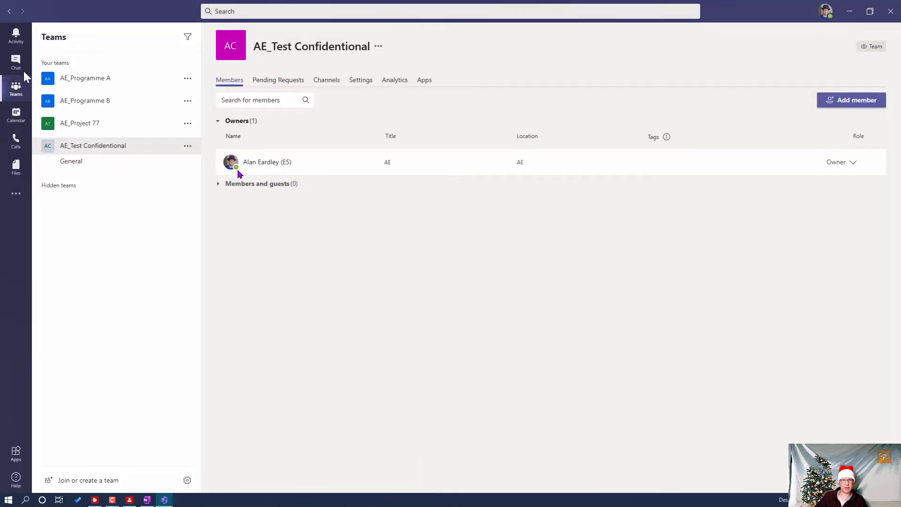
{"action": "left_click", "coordinate": [839, 100]}
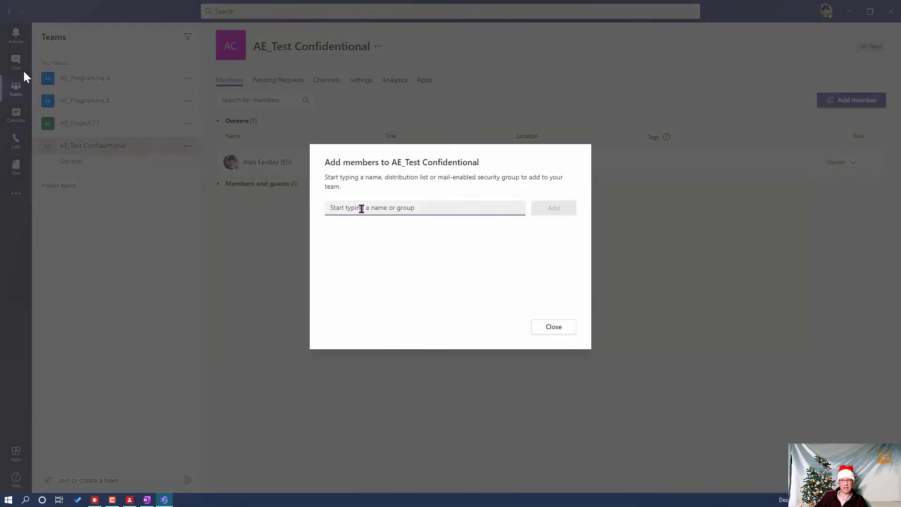
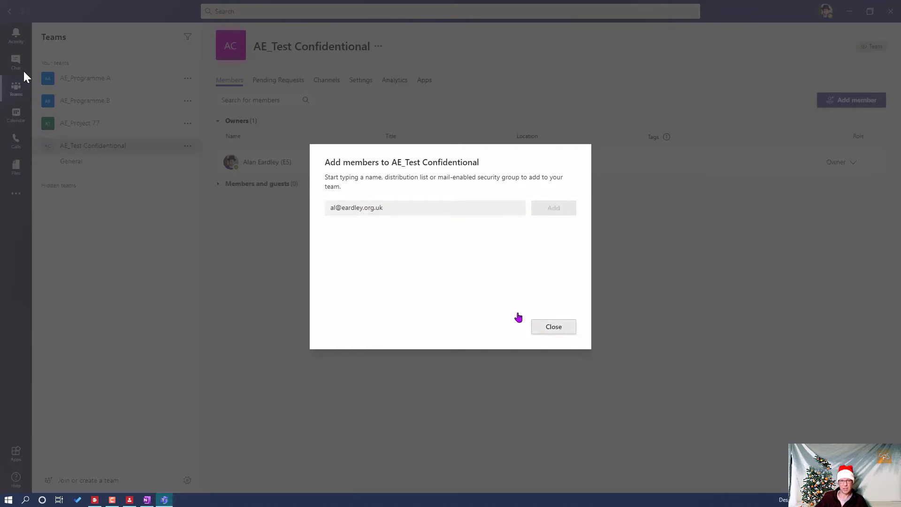
{"action": "left_click_drag", "start_coordinate": [413, 208], "coordinate": [273, 209]}
{"action": "type", "text": "kevin"}
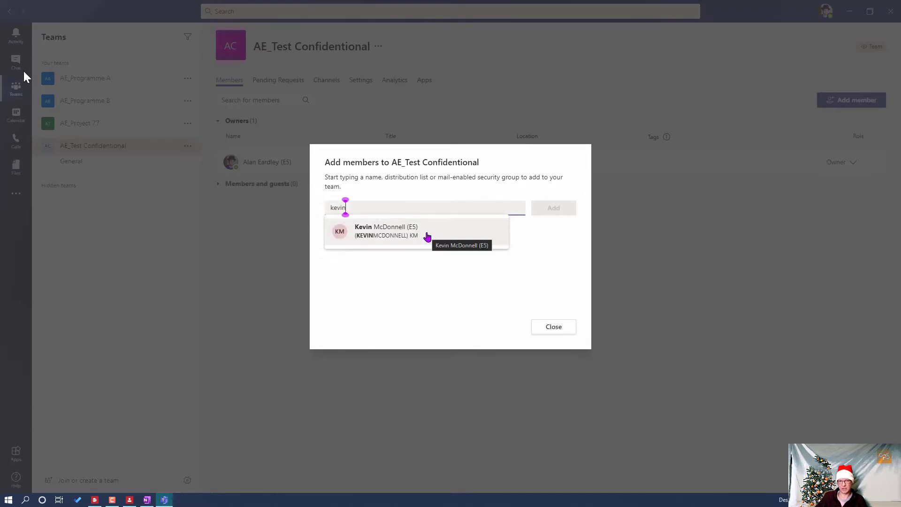
{"action": "left_click", "coordinate": [427, 237]}
{"action": "left_click", "coordinate": [550, 329]}
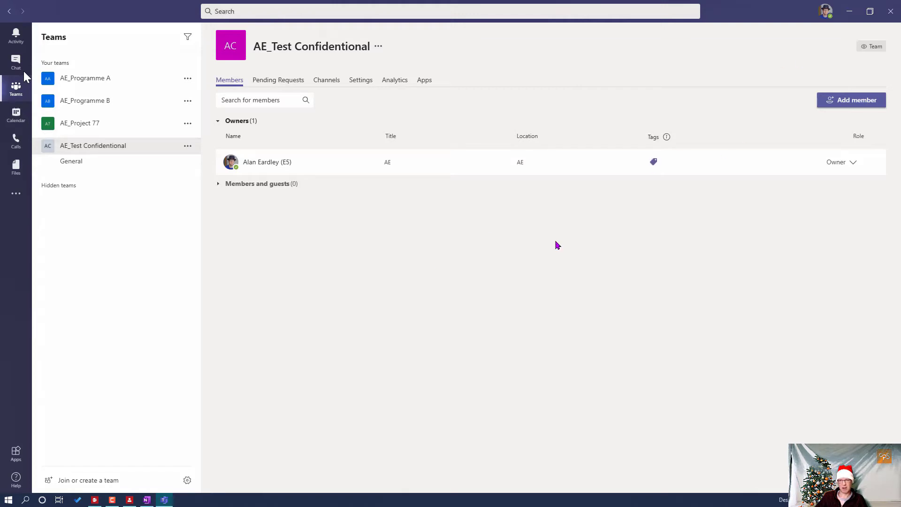
- Start another from-scratch team and review its list of sensitivity labels
{"action": "left_click", "coordinate": [81, 478]}
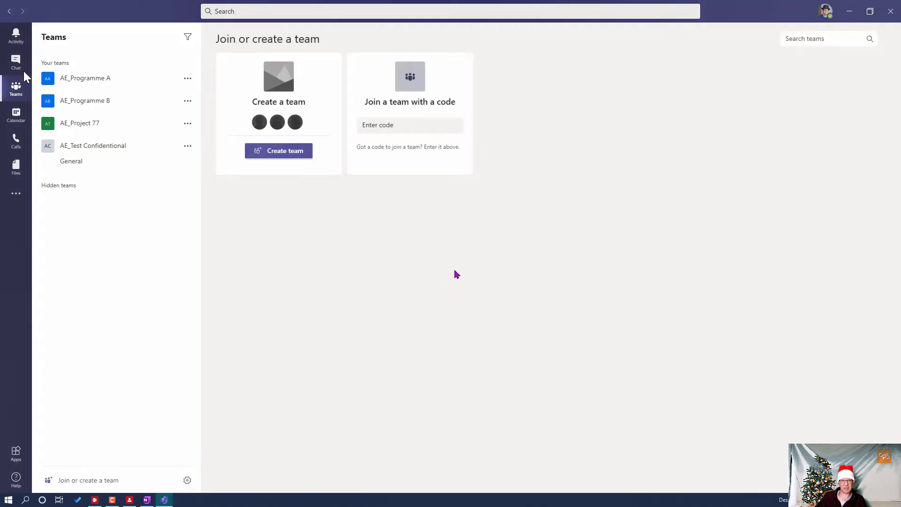
{"action": "left_click", "coordinate": [277, 153]}
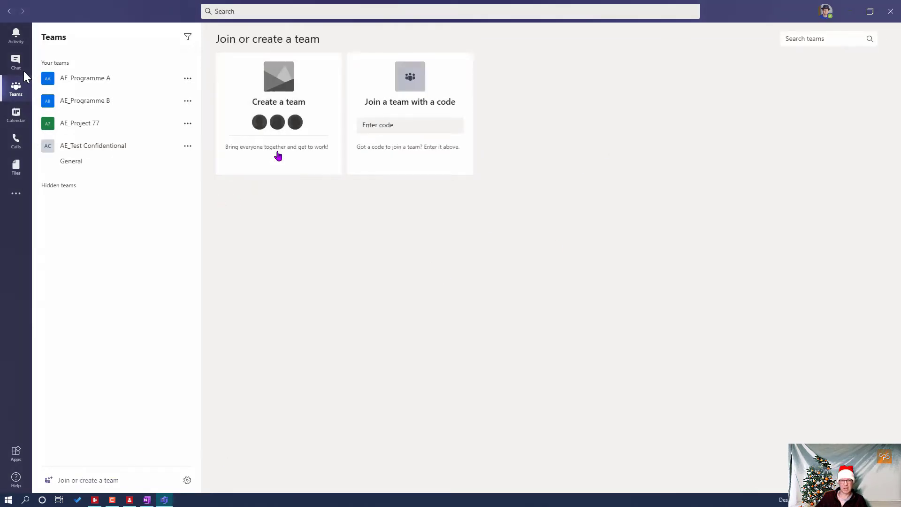
{"action": "left_click", "coordinate": [380, 177]}
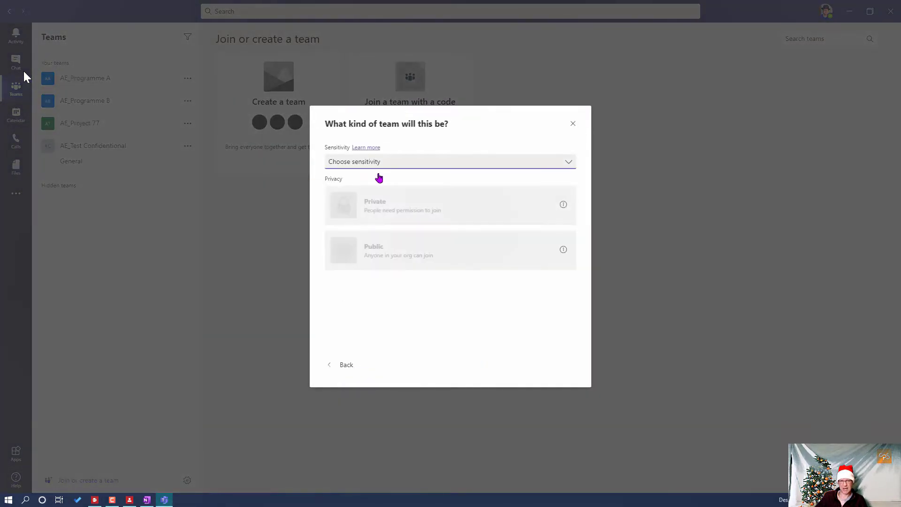
{"action": "left_click", "coordinate": [421, 165]}
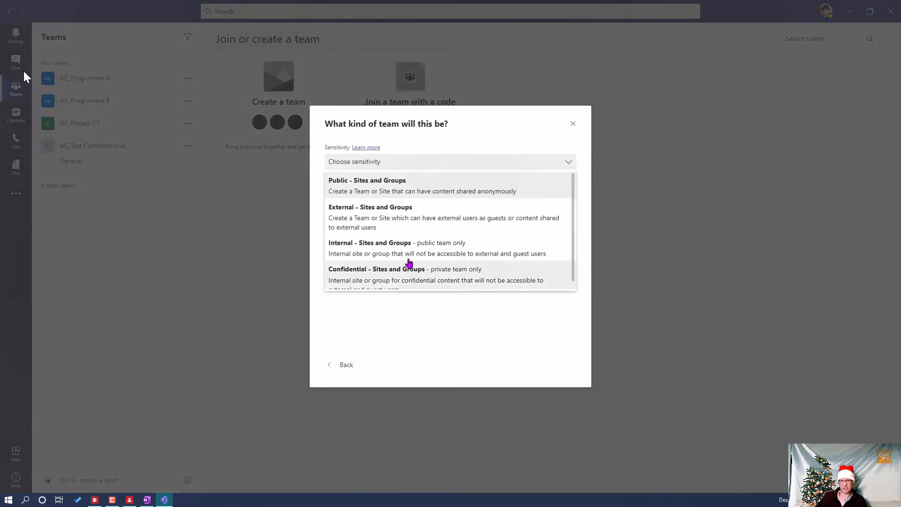
{"action": "scroll", "coordinate": [431, 229], "scroll_direction": "down", "scroll_amount": 1}
{"action": "scroll", "coordinate": [429, 211], "scroll_direction": "up", "scroll_amount": 1}
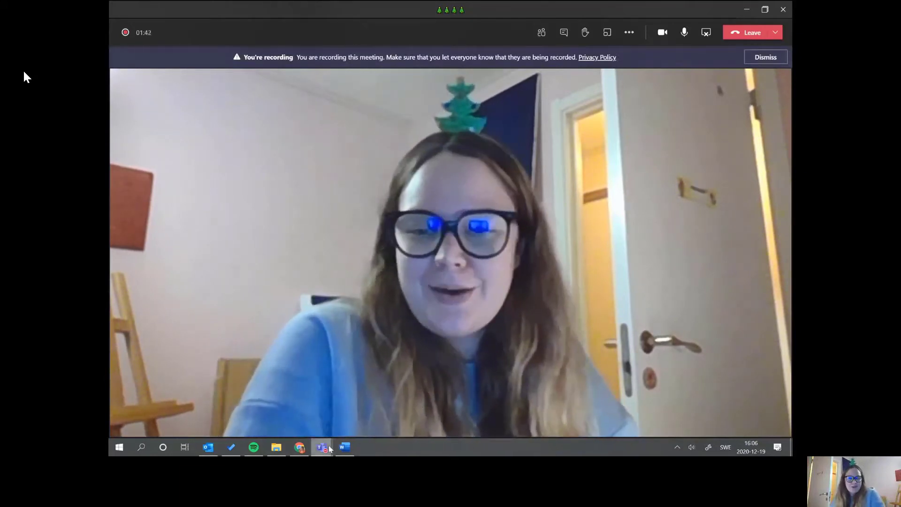
- Switch back to the Teams calendar window and show the teams and channels list
{"action": "mouse_move", "coordinate": [323, 450]}
{"action": "left_click", "coordinate": [282, 395]}
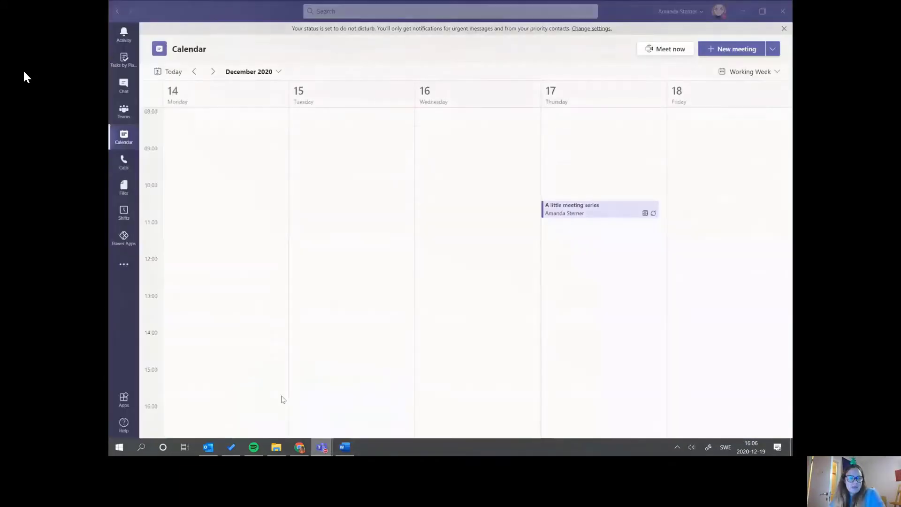
{"action": "left_click", "coordinate": [124, 112]}
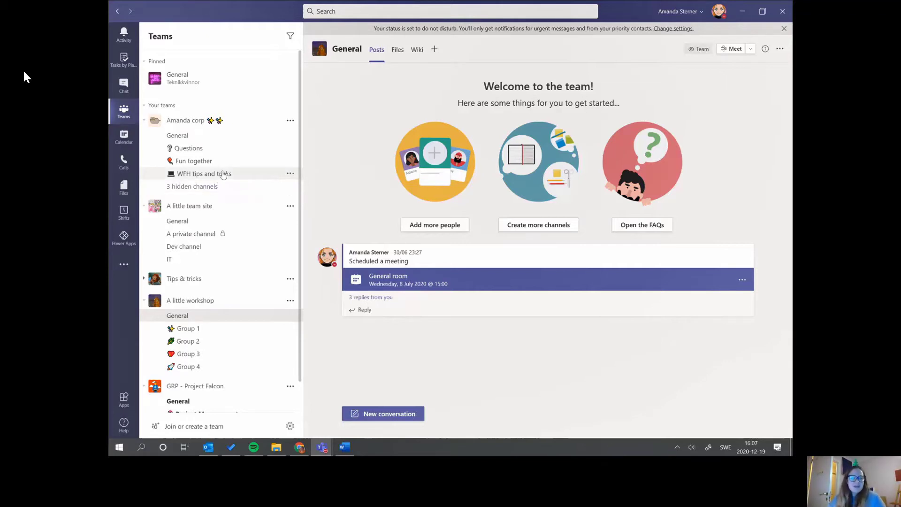
- Hide the GRP - Project Falcon team from the sidebar's team list
{"action": "scroll", "coordinate": [245, 150], "scroll_direction": "down", "scroll_amount": 1}
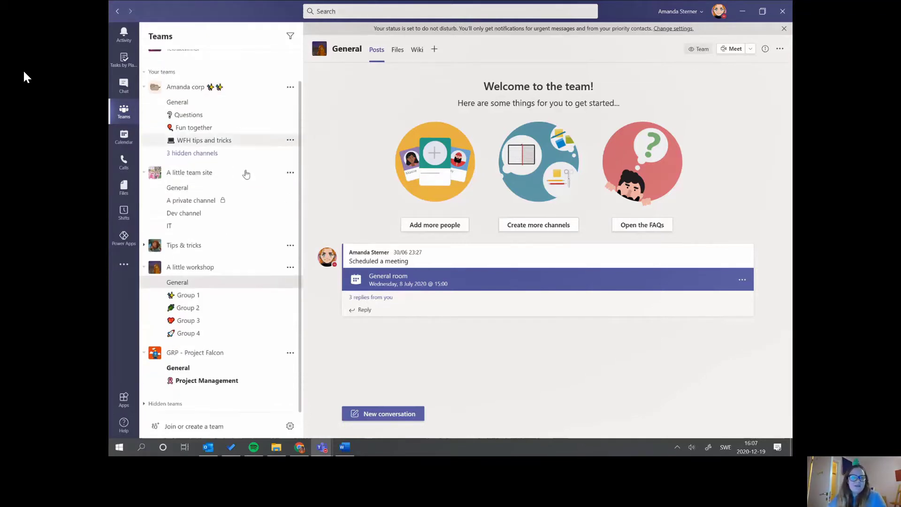
{"action": "scroll", "coordinate": [245, 228], "scroll_direction": "up", "scroll_amount": 1}
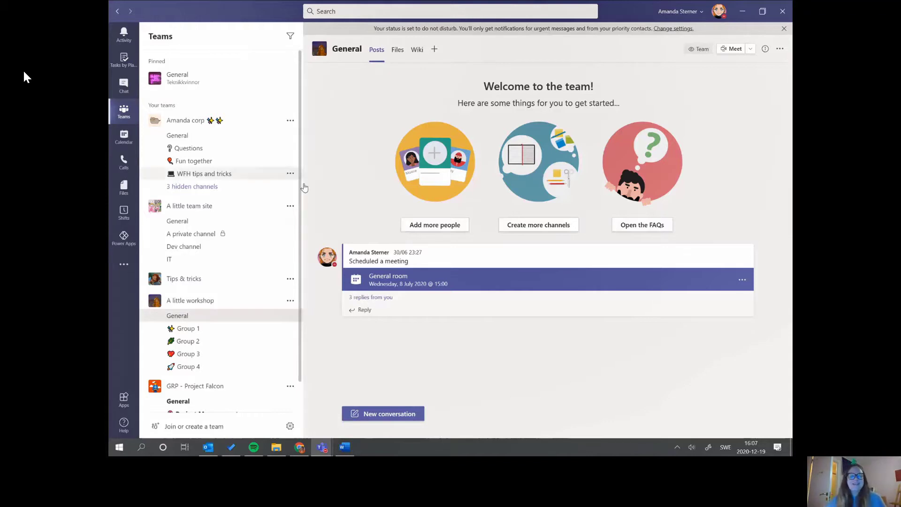
{"action": "scroll", "coordinate": [221, 226], "scroll_direction": "down", "scroll_amount": 1}
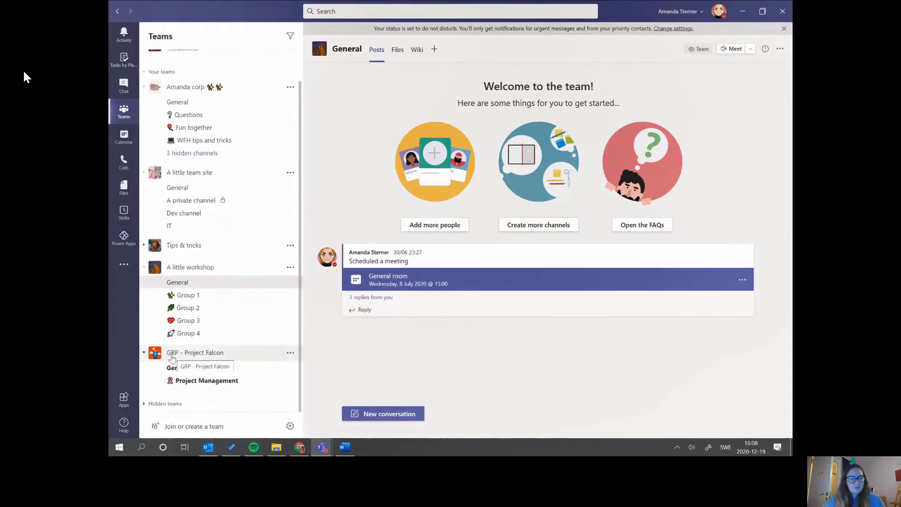
{"action": "left_click", "coordinate": [291, 355]}
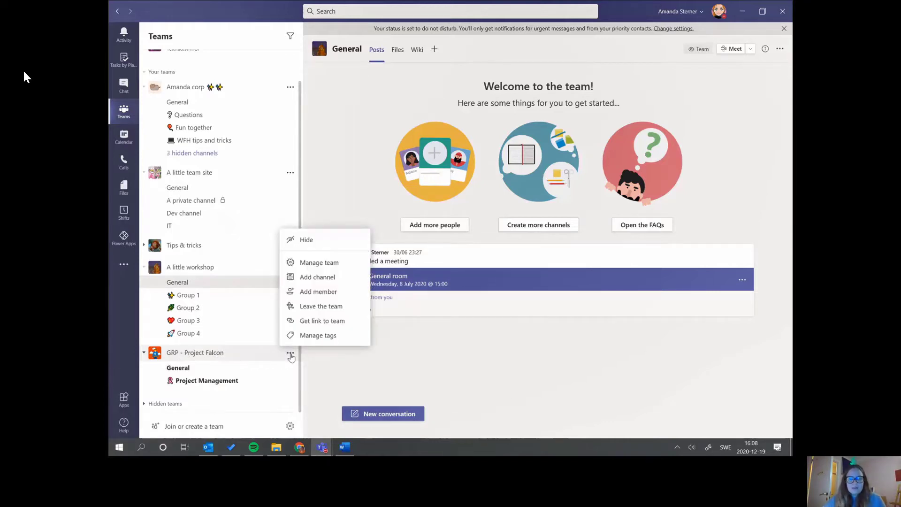
{"action": "left_click", "coordinate": [320, 245]}
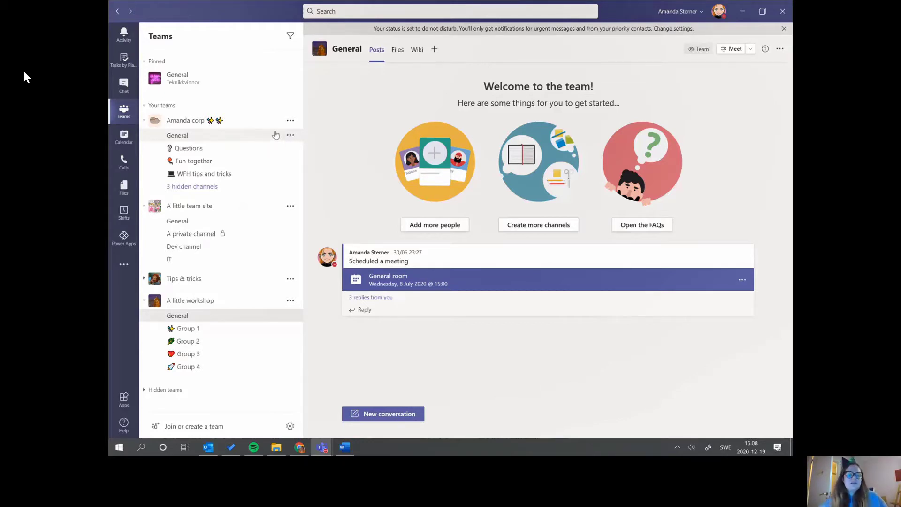
- Pin the General channels of the first team and of A little team site
{"action": "left_click", "coordinate": [290, 136]}
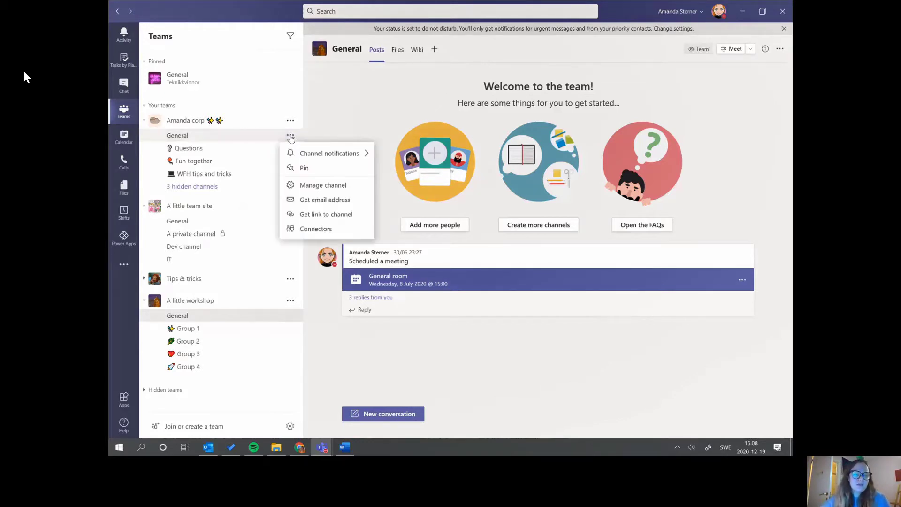
{"action": "left_click", "coordinate": [306, 169]}
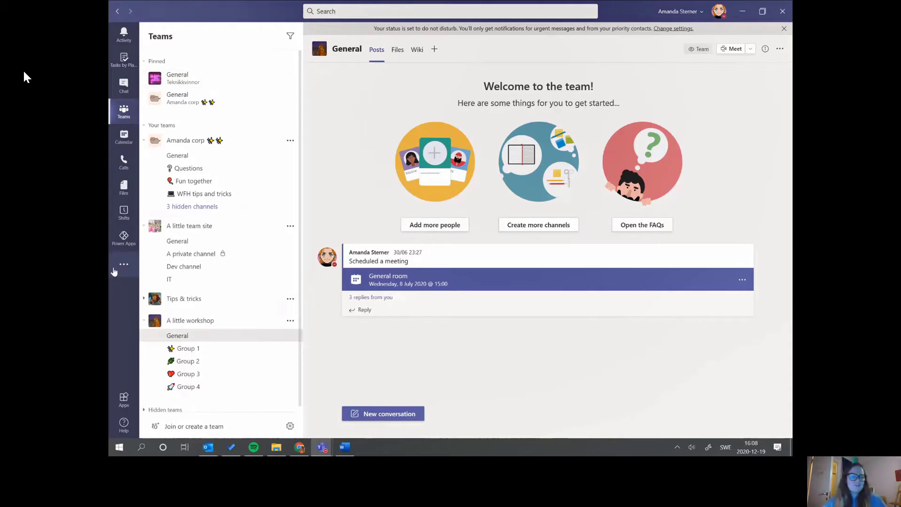
{"action": "scroll", "coordinate": [216, 141], "scroll_direction": "down", "scroll_amount": 1}
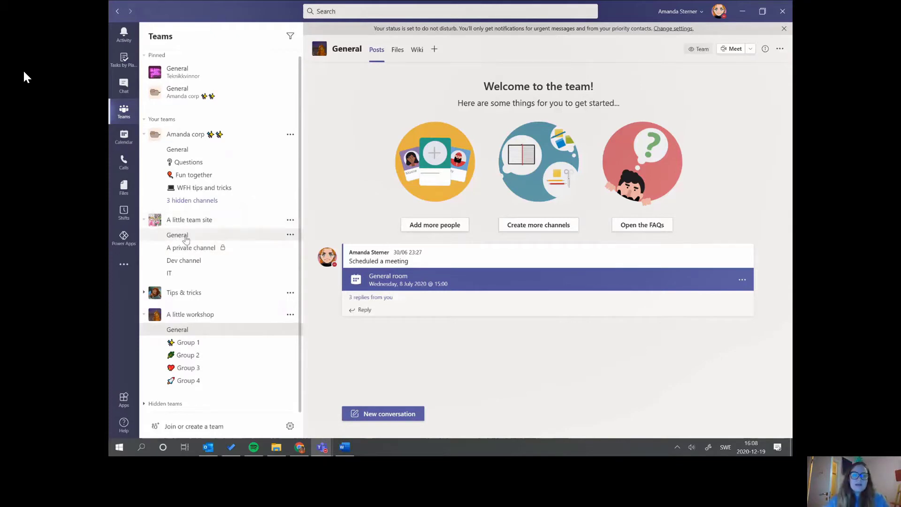
{"action": "left_click", "coordinate": [290, 235]}
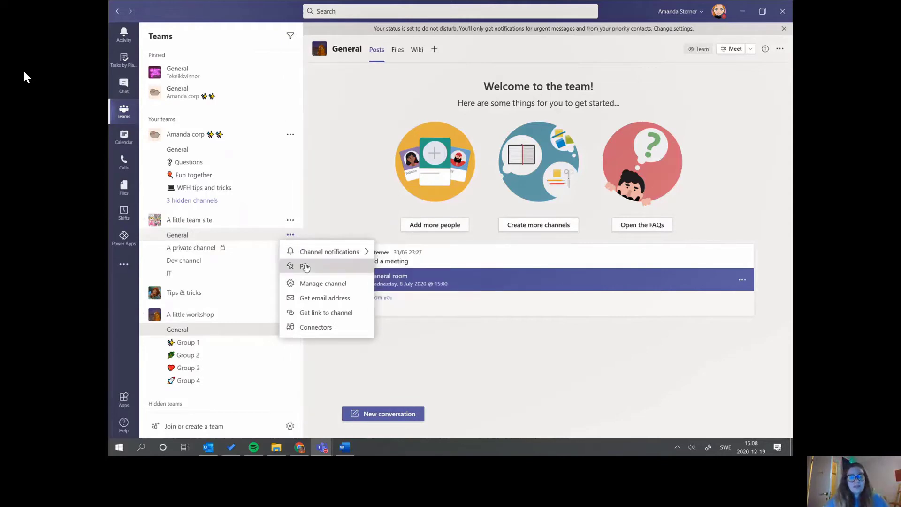
{"action": "left_click", "coordinate": [308, 266]}
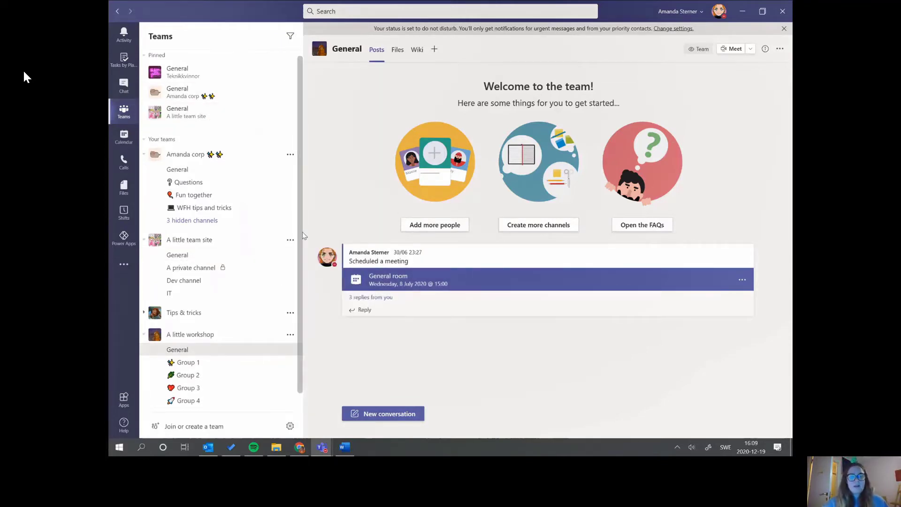
- Hide the A little team site team, then collapse A little workshop and the first team to their names
{"action": "left_click", "coordinate": [291, 241]}
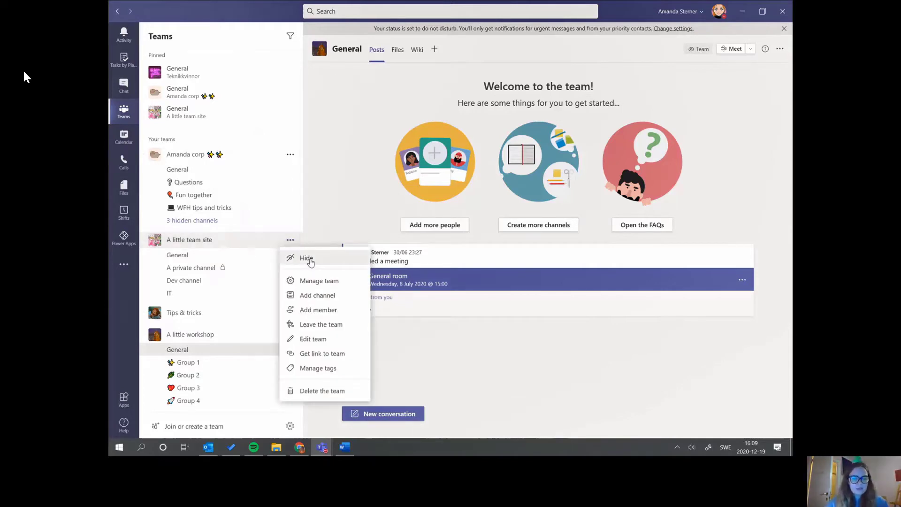
{"action": "left_click", "coordinate": [307, 259]}
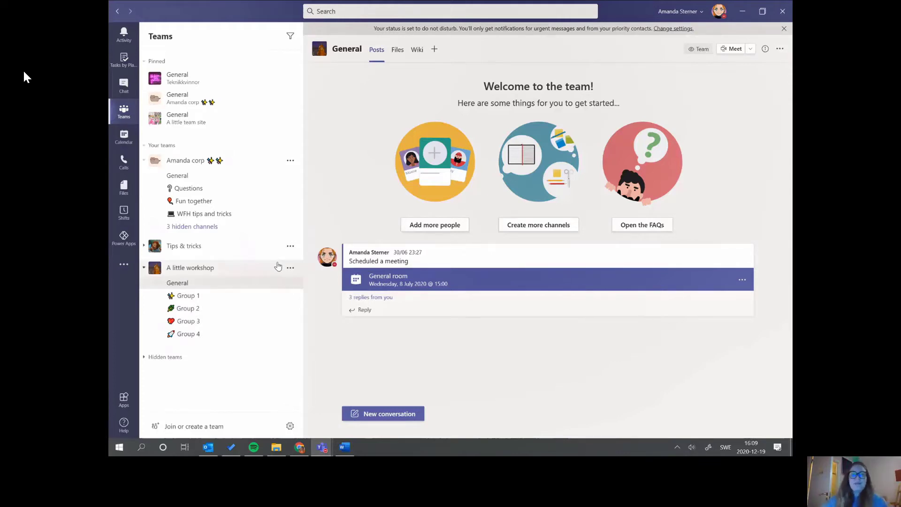
{"action": "left_click", "coordinate": [145, 268]}
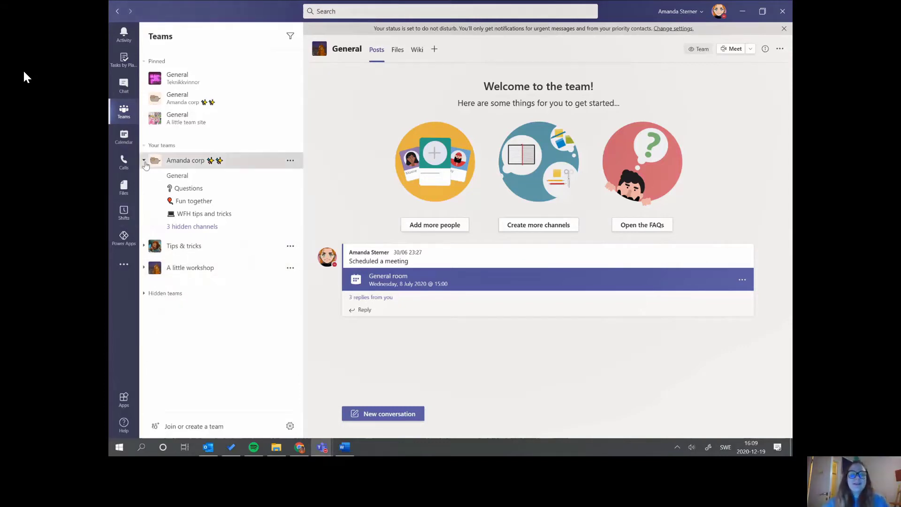
{"action": "left_click", "coordinate": [144, 162]}
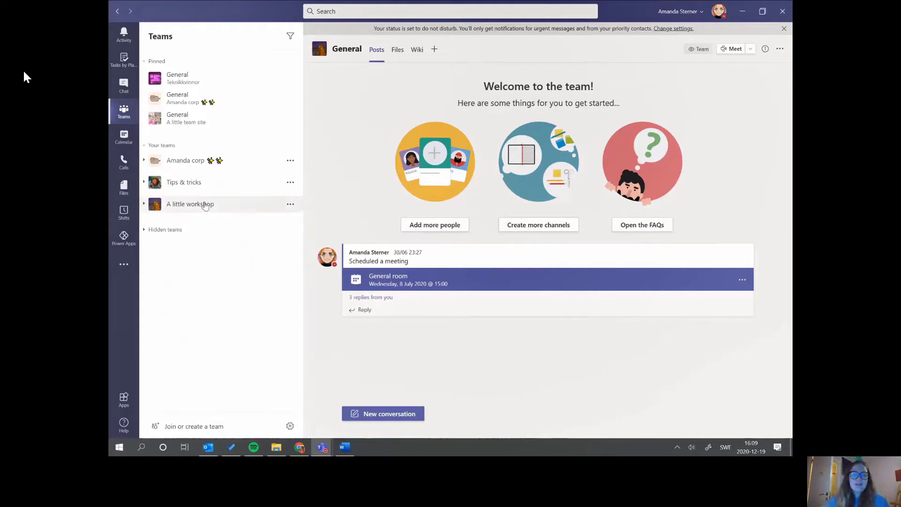
- Move A little workshop to the top of Your teams
{"action": "left_click_drag", "start_coordinate": [205, 210], "coordinate": [216, 172]}
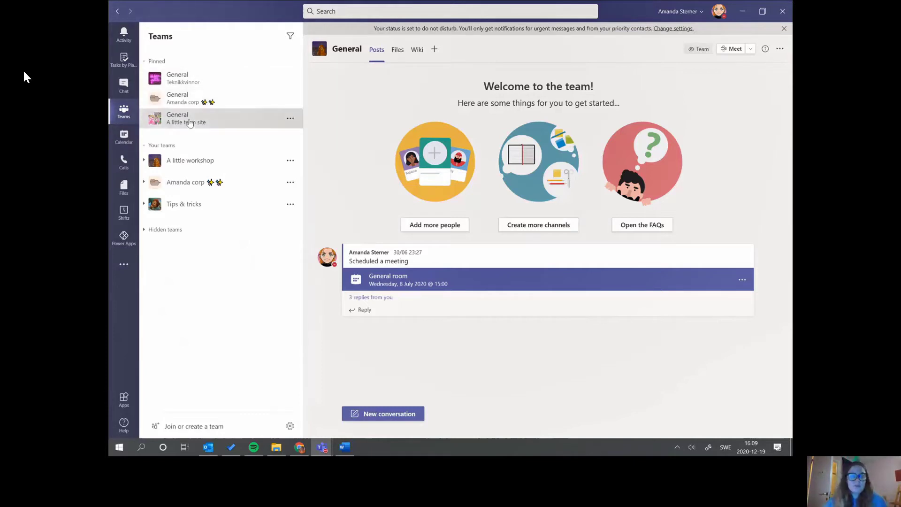
- Move A little team site's pinned General channel to the top of Pinned
{"action": "left_click_drag", "start_coordinate": [190, 122], "coordinate": [194, 74]}
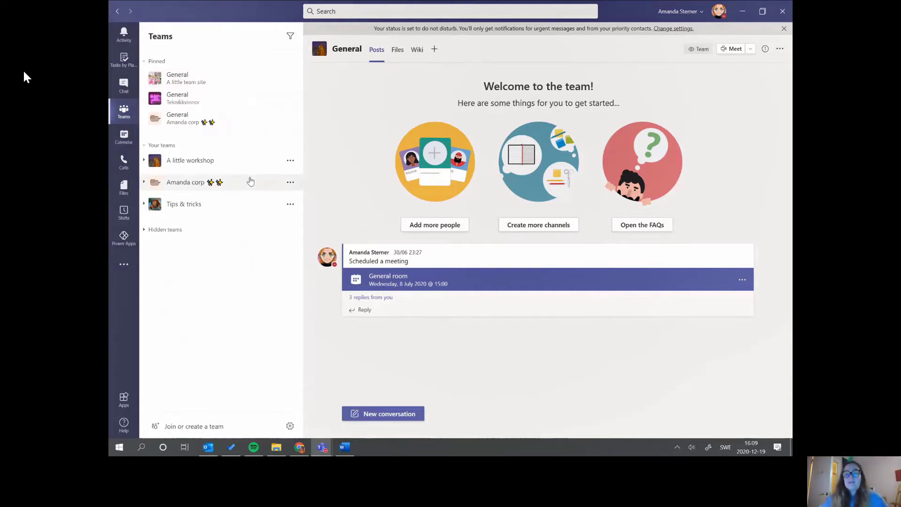
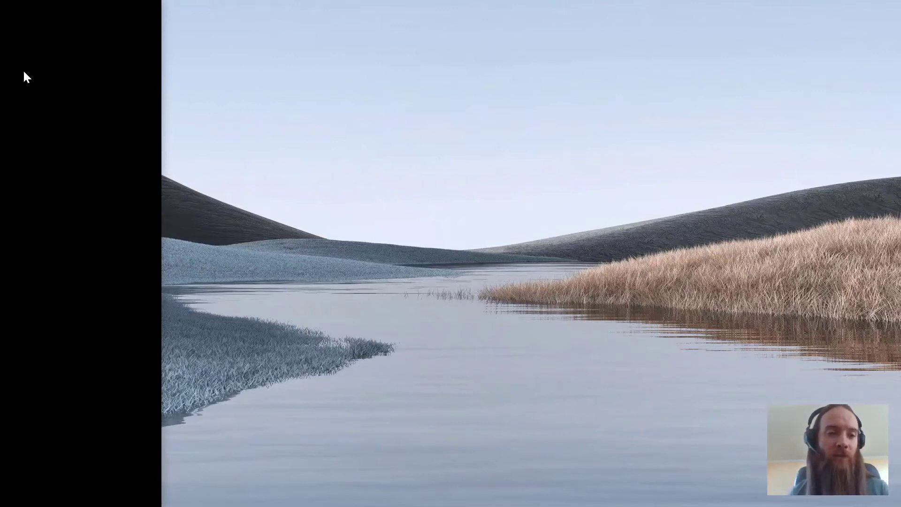
- Review the Demo - Client Apps policy's cloud apps and conditions
{"action": "key", "text": "alt+Tab"}
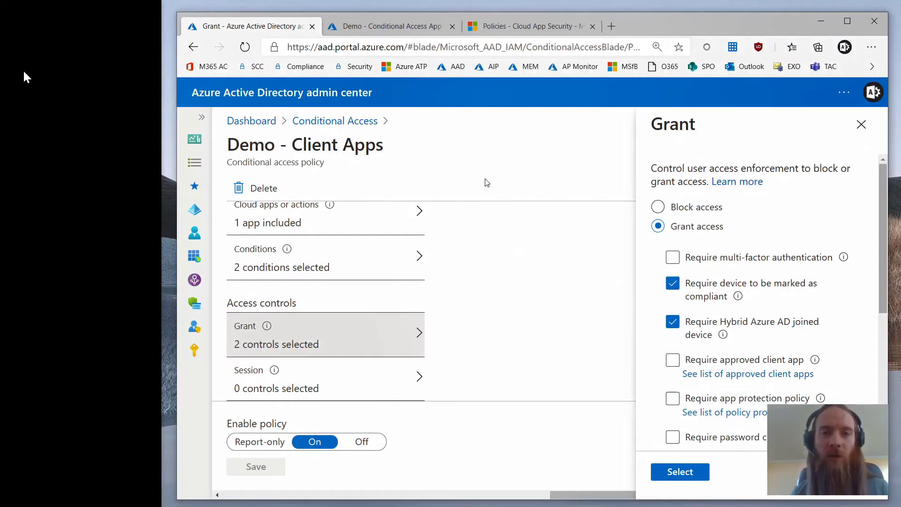
{"action": "scroll", "coordinate": [383, 275], "scroll_direction": "up", "scroll_amount": 1}
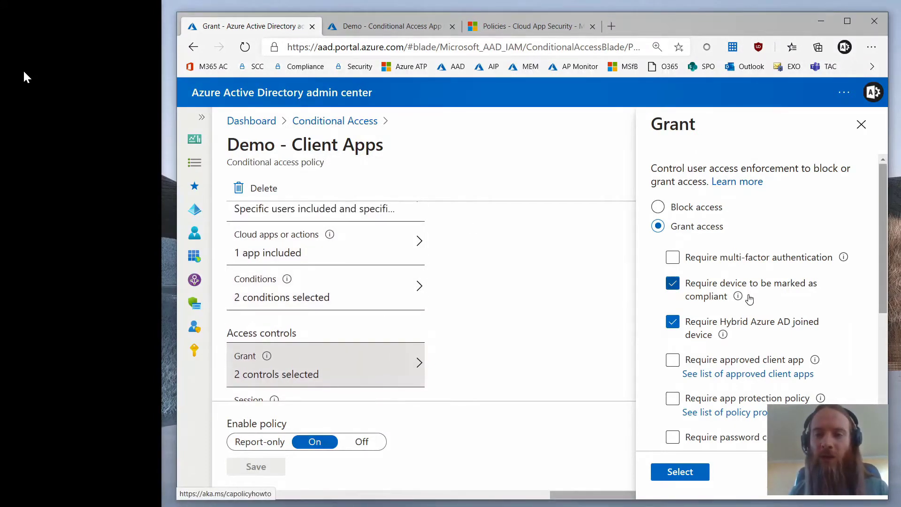
{"action": "mouse_move", "coordinate": [738, 295]}
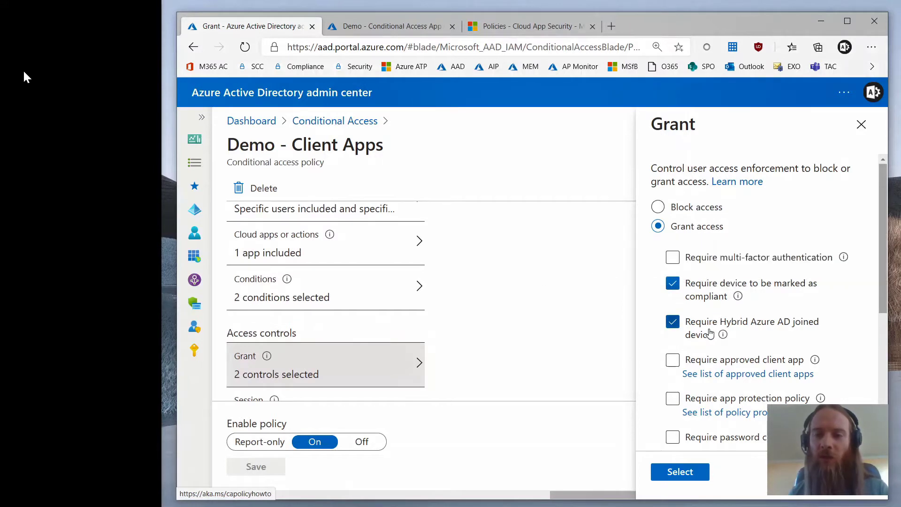
{"action": "left_click", "coordinate": [397, 252]}
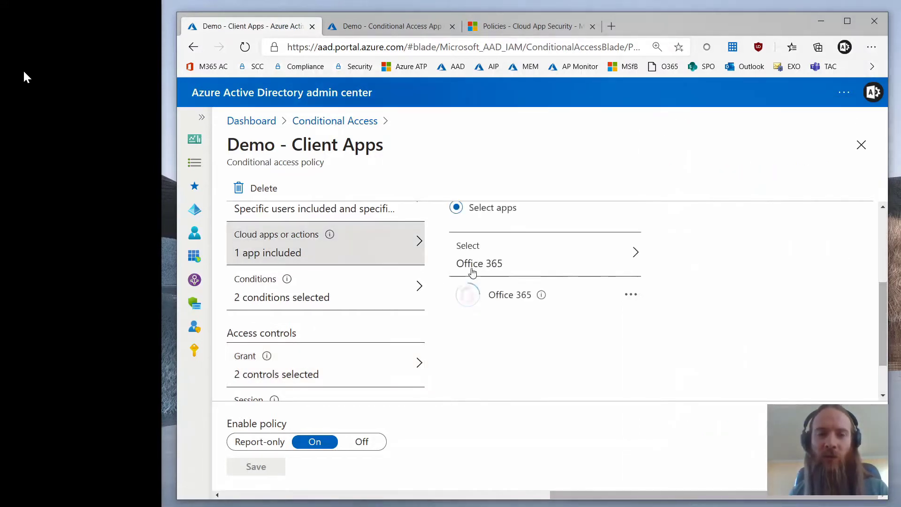
{"action": "left_click", "coordinate": [338, 288]}
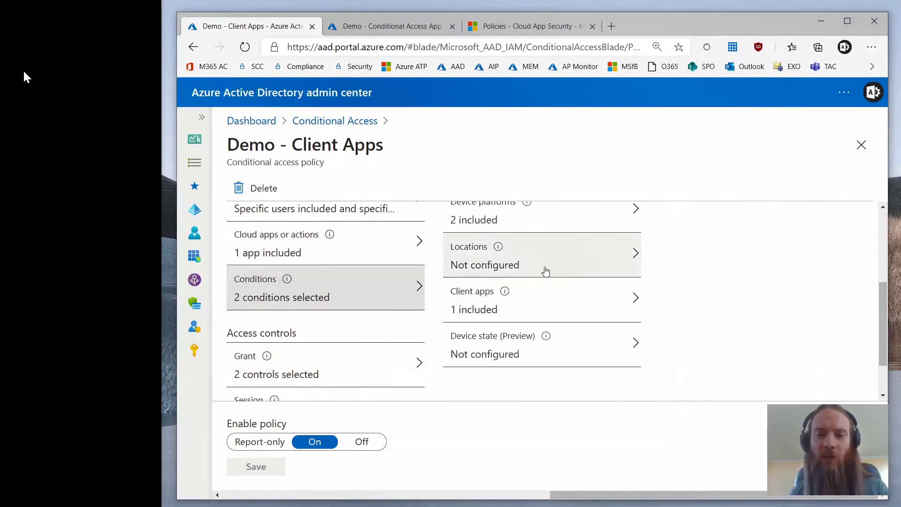
- Check its device platforms and client apps, then open the Demo - Conditional Access App Control policy
{"action": "scroll", "coordinate": [553, 267], "scroll_direction": "up", "scroll_amount": 1}
{"action": "left_click", "coordinate": [577, 254]}
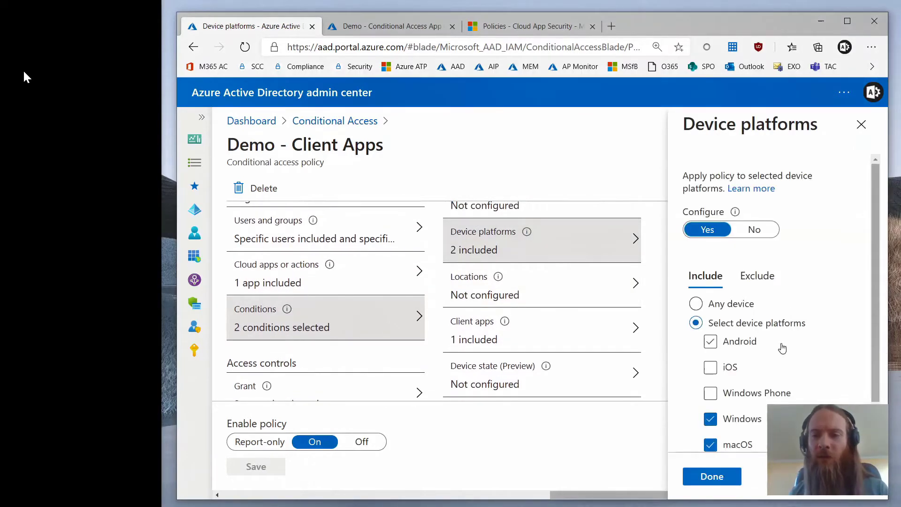
{"action": "scroll", "coordinate": [751, 376], "scroll_direction": "down", "scroll_amount": 1}
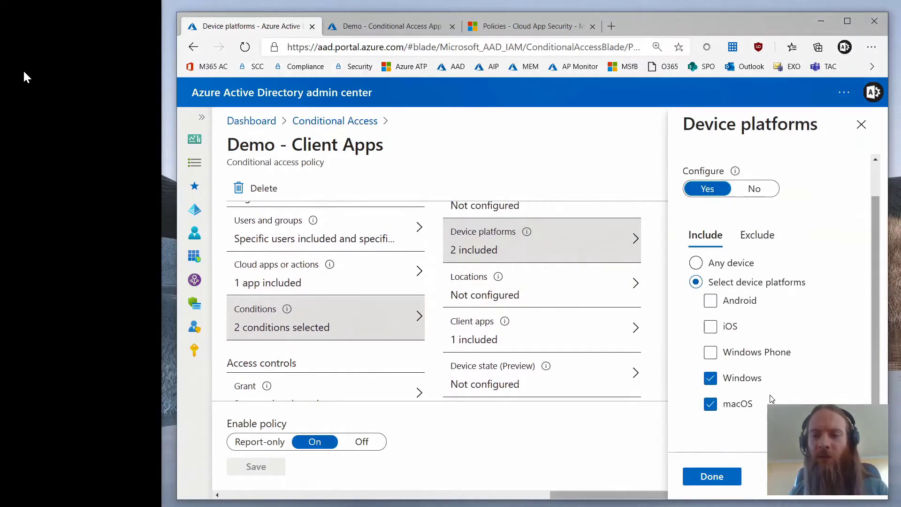
{"action": "left_click", "coordinate": [592, 340]}
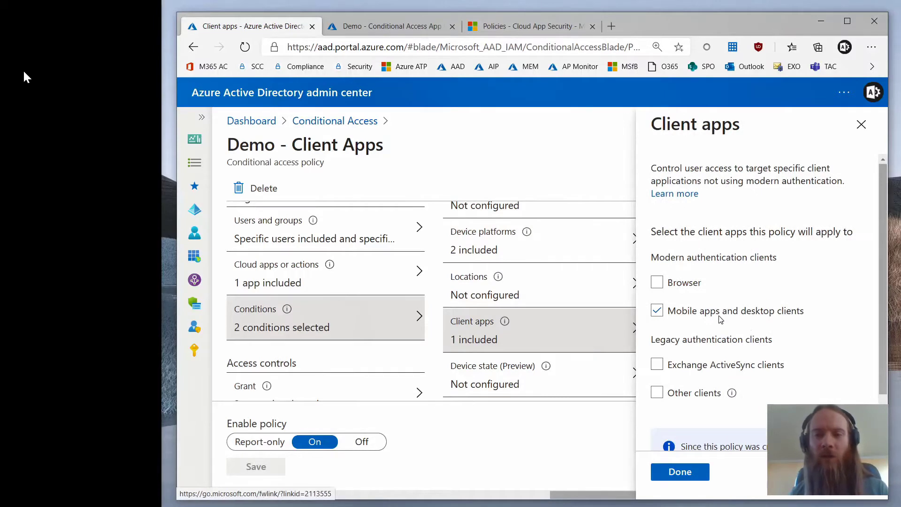
{"action": "left_click", "coordinate": [376, 27]}
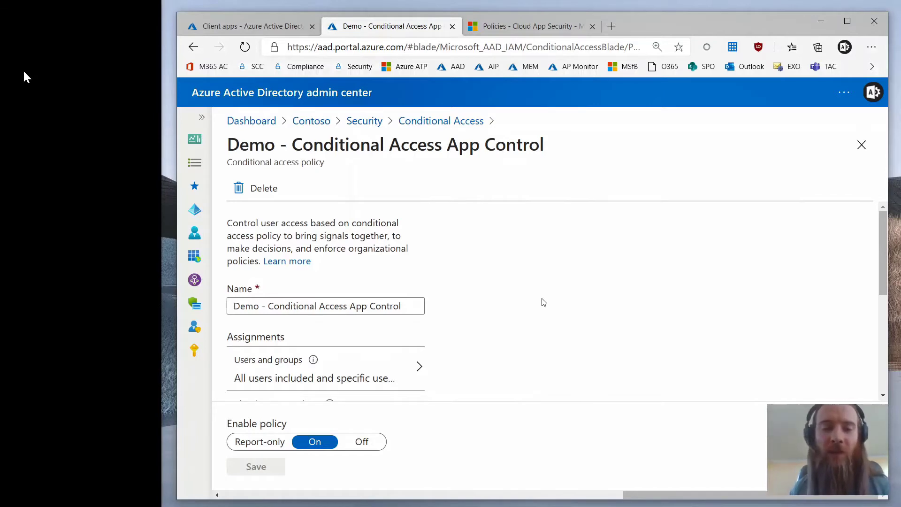
- Confirm session control uses Conditional Access App Control with a custom policy, then view Cloud App Security session policies
{"action": "scroll", "coordinate": [493, 305], "scroll_direction": "down", "scroll_amount": 2}
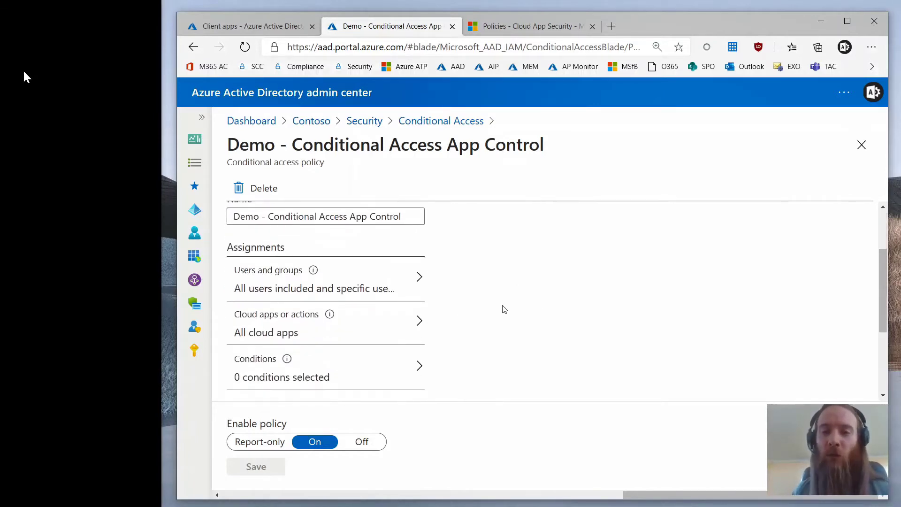
{"action": "scroll", "coordinate": [504, 310], "scroll_direction": "down", "scroll_amount": 1}
{"action": "scroll", "coordinate": [491, 298], "scroll_direction": "down", "scroll_amount": 2}
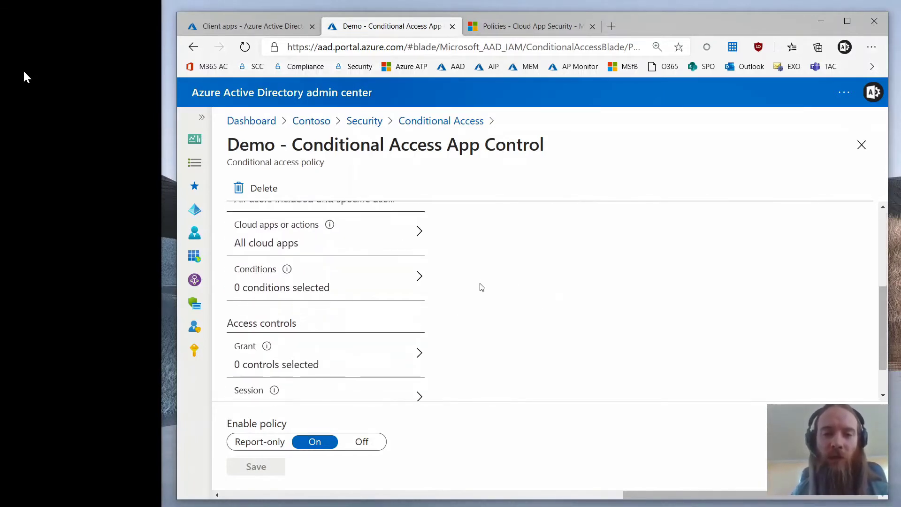
{"action": "scroll", "coordinate": [486, 288], "scroll_direction": "down", "scroll_amount": 1}
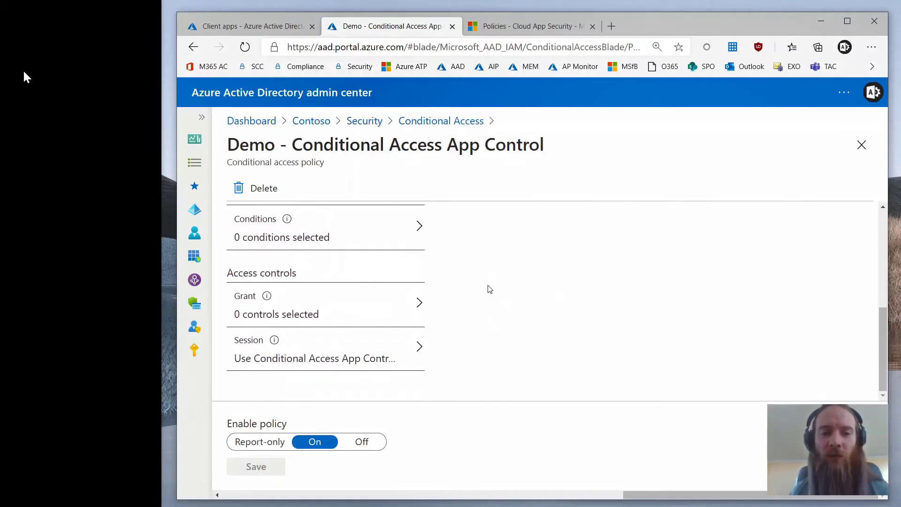
{"action": "left_click", "coordinate": [360, 350]}
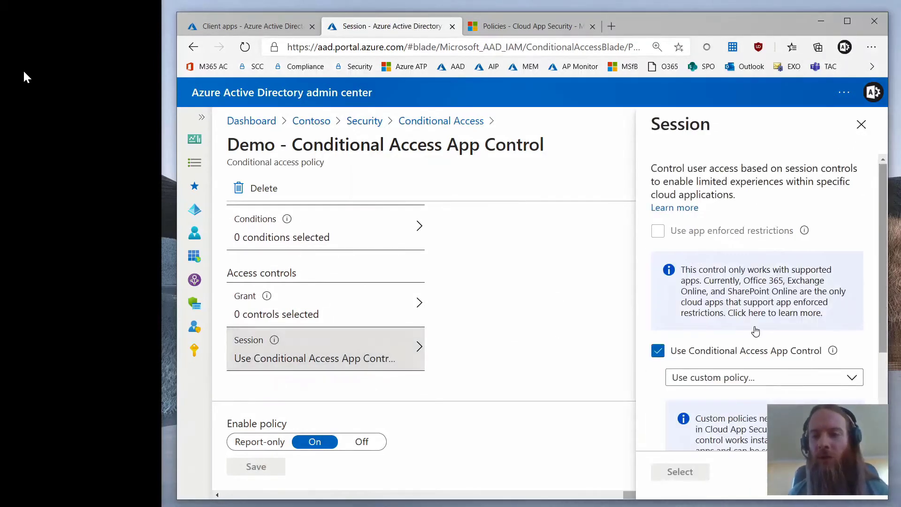
{"action": "scroll", "coordinate": [756, 332], "scroll_direction": "down", "scroll_amount": 1}
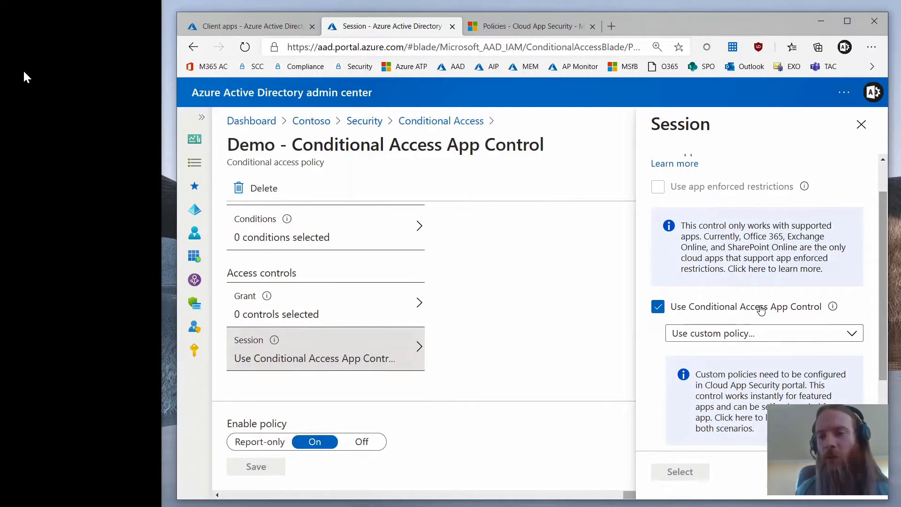
{"action": "scroll", "coordinate": [781, 315], "scroll_direction": "down", "scroll_amount": 1}
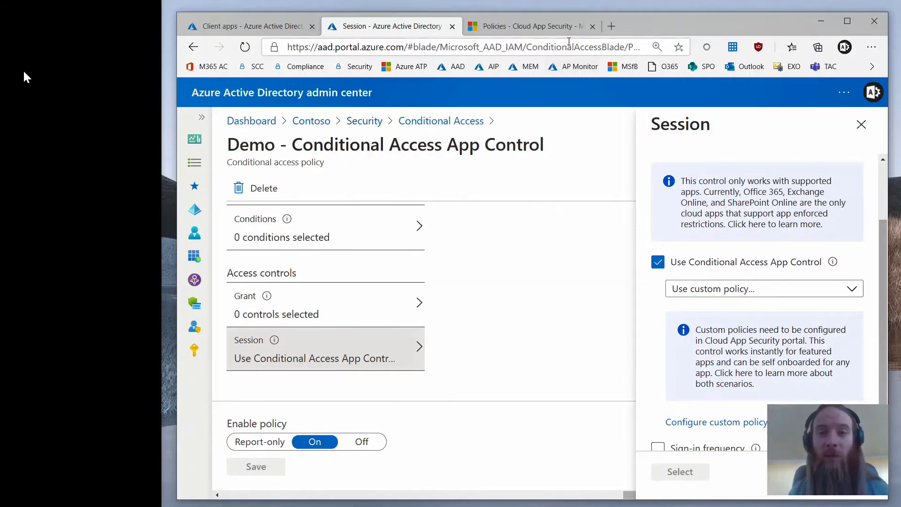
{"action": "left_click", "coordinate": [547, 29]}
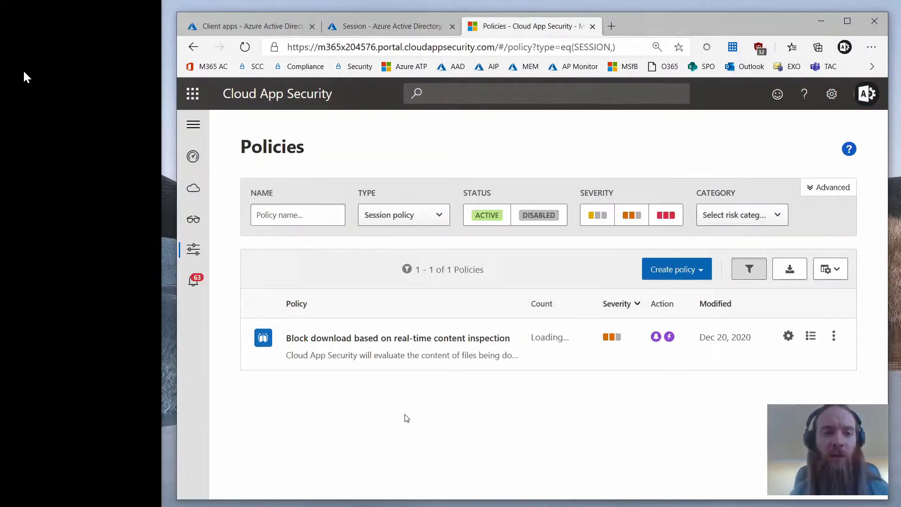
- Open the 'Block download based on real-time content inspection' policy and inspect its Credit Card Number inspection type
{"action": "mouse_move", "coordinate": [193, 251]}
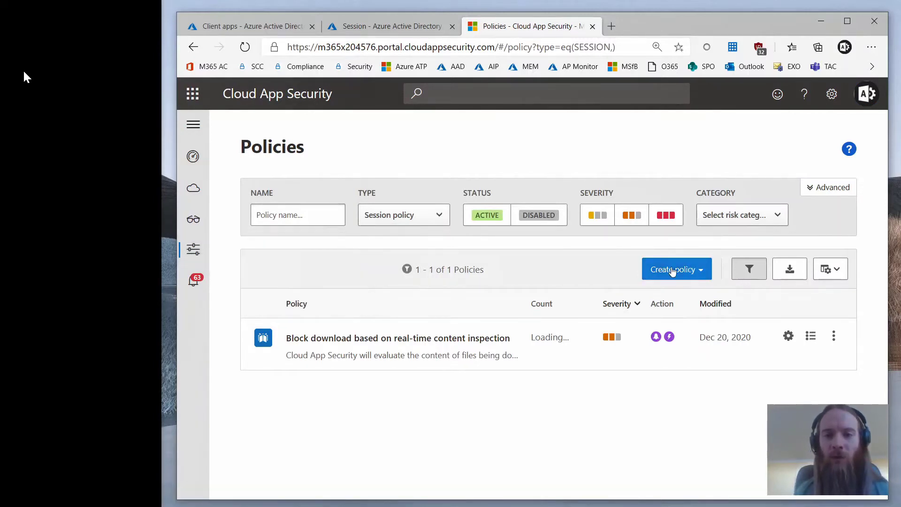
{"action": "left_click", "coordinate": [407, 340]}
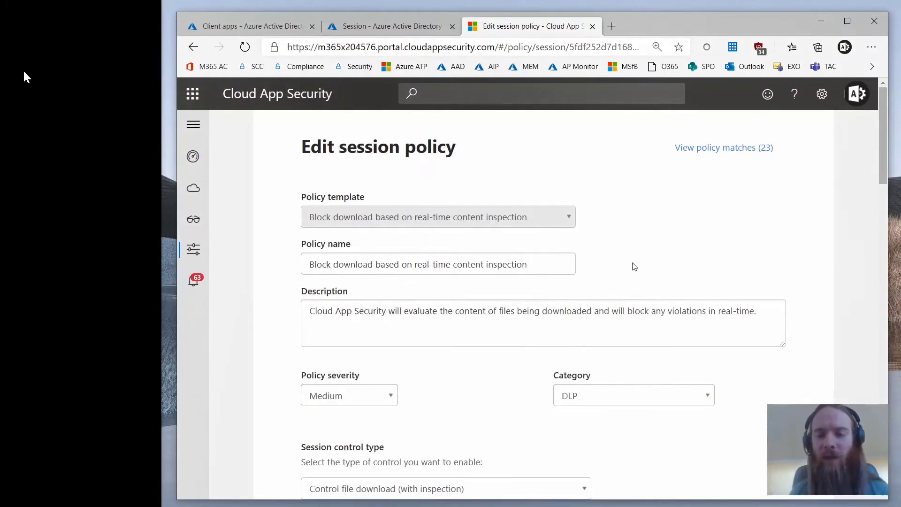
{"action": "scroll", "coordinate": [635, 267], "scroll_direction": "down", "scroll_amount": 6}
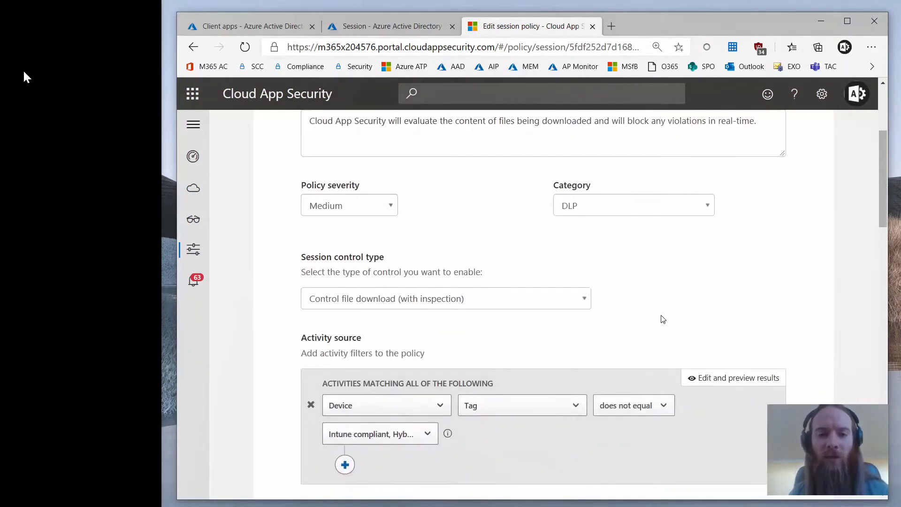
{"action": "scroll", "coordinate": [712, 349], "scroll_direction": "down", "scroll_amount": 7}
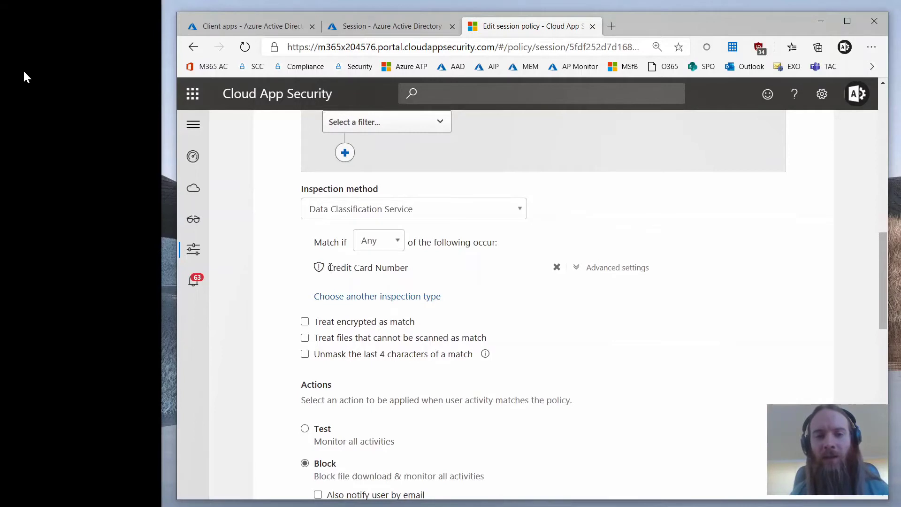
{"action": "left_click_drag", "start_coordinate": [330, 268], "coordinate": [360, 279]}
{"action": "left_click", "coordinate": [414, 271]}
{"action": "left_click", "coordinate": [360, 278]}
- Review the policy's custom block message, then switch to the other browser window
{"action": "scroll", "coordinate": [550, 326], "scroll_direction": "down", "scroll_amount": 5}
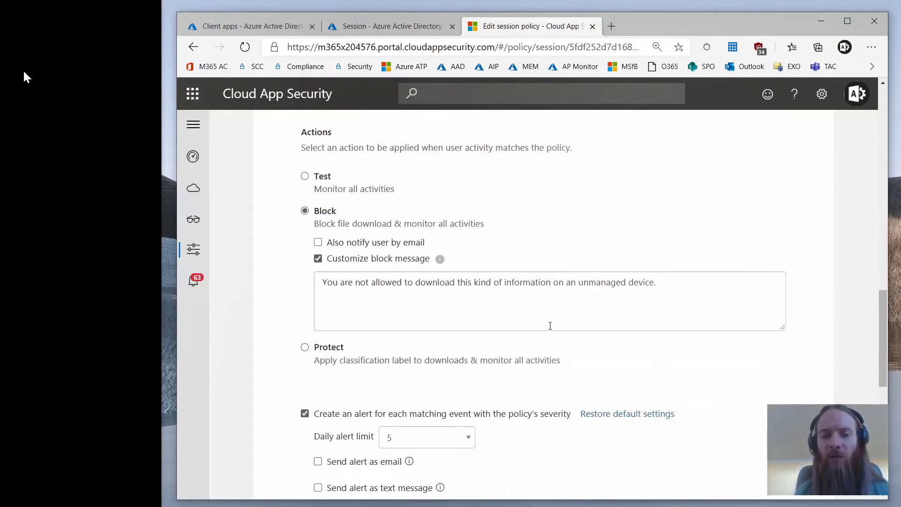
{"action": "left_click_drag", "start_coordinate": [661, 281], "coordinate": [323, 284]}
{"action": "left_click", "coordinate": [641, 294]}
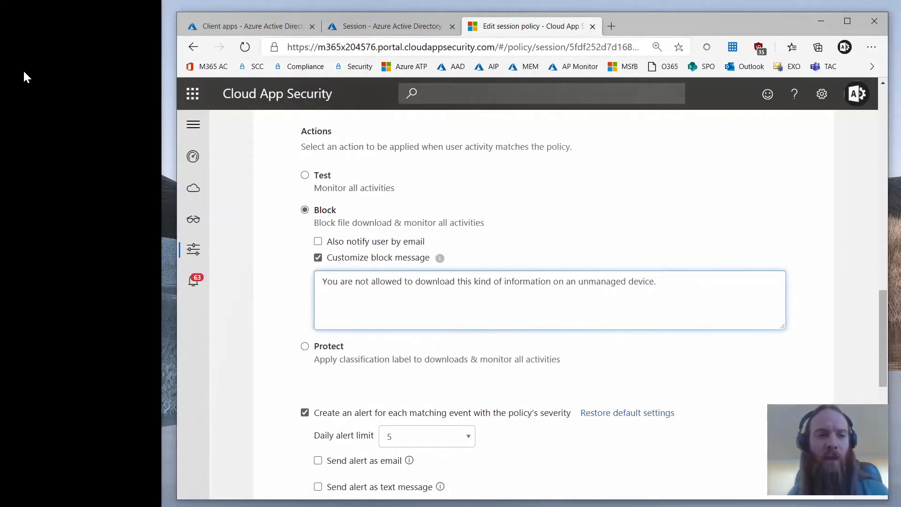
{"action": "key", "text": "alt+Tab"}
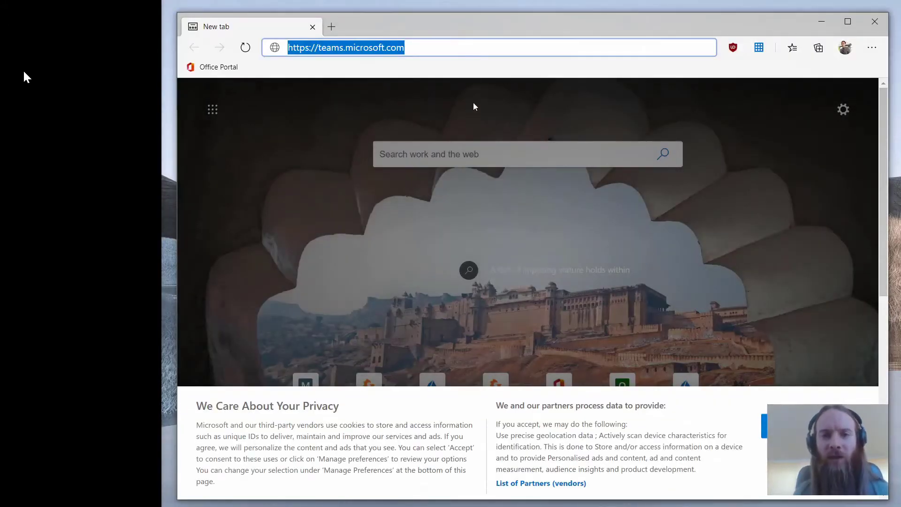
- Load teams.microsoft.com and continue past the monitored-access notice into Microsoft Teams
{"action": "key", "text": "Return"}
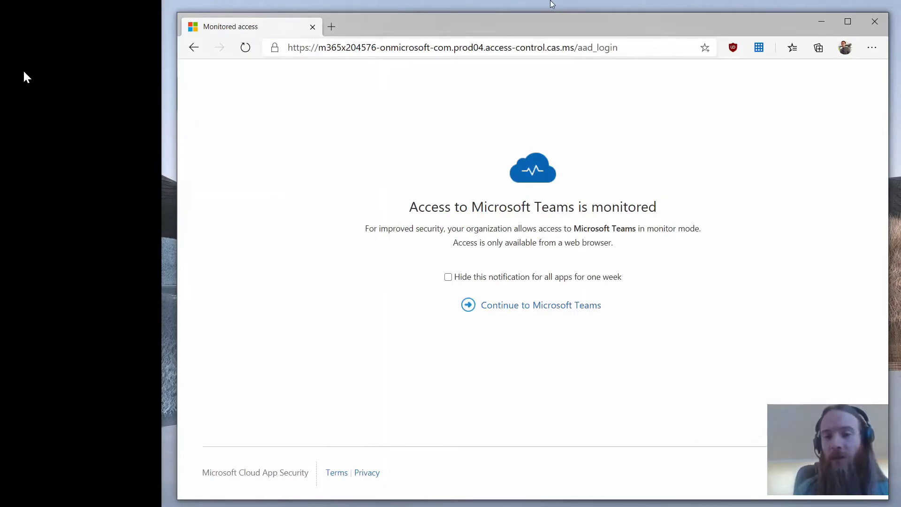
{"action": "left_click", "coordinate": [511, 310]}
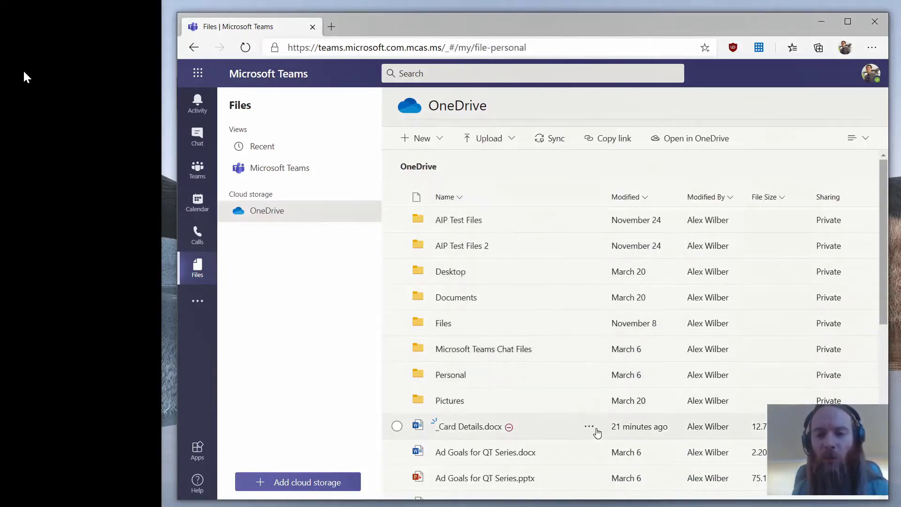
- Try to download _Card Details.docx, note the unmanaged-device block, and open the Blocked_2020-12-20 .txt notice
{"action": "left_click", "coordinate": [449, 433]}
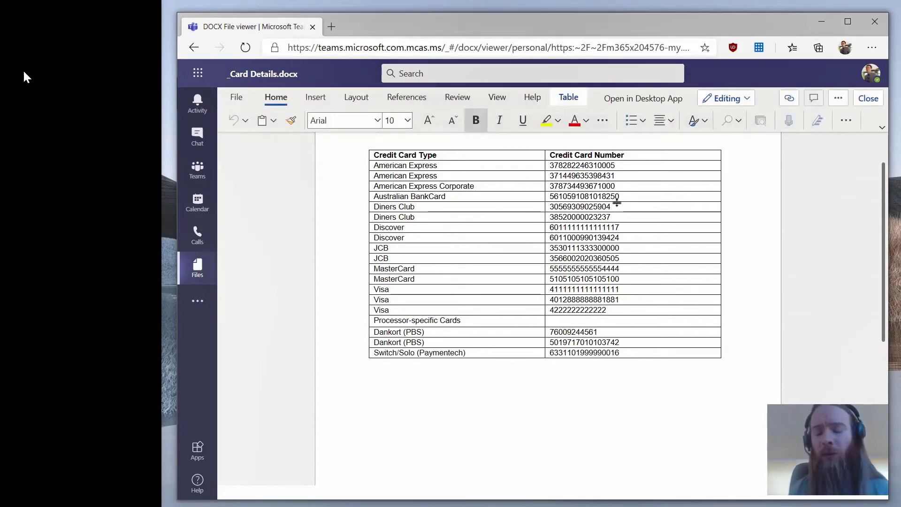
{"action": "left_click", "coordinate": [839, 99]}
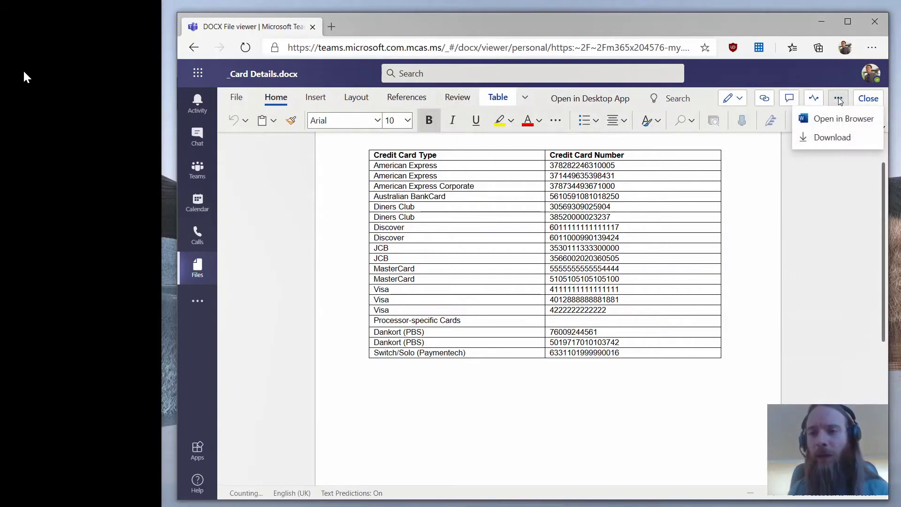
{"action": "left_click", "coordinate": [829, 139]}
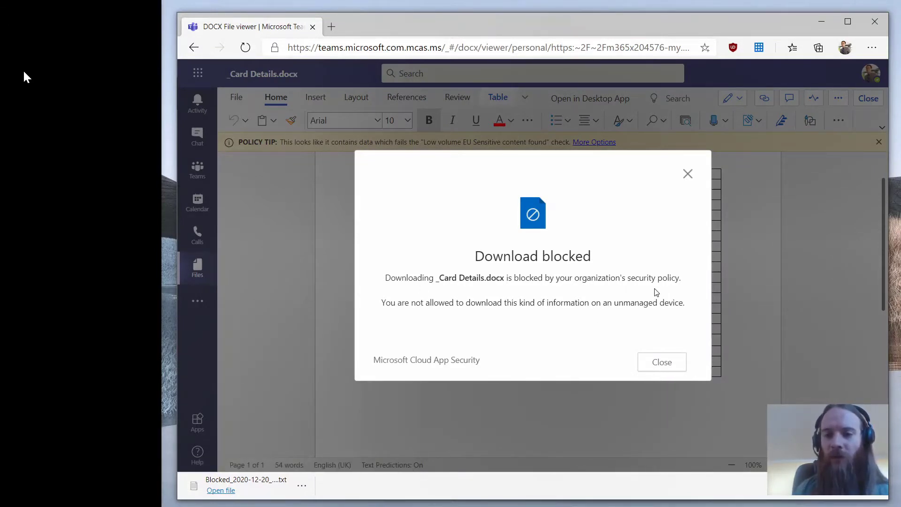
{"action": "triple_click", "coordinate": [430, 305]}
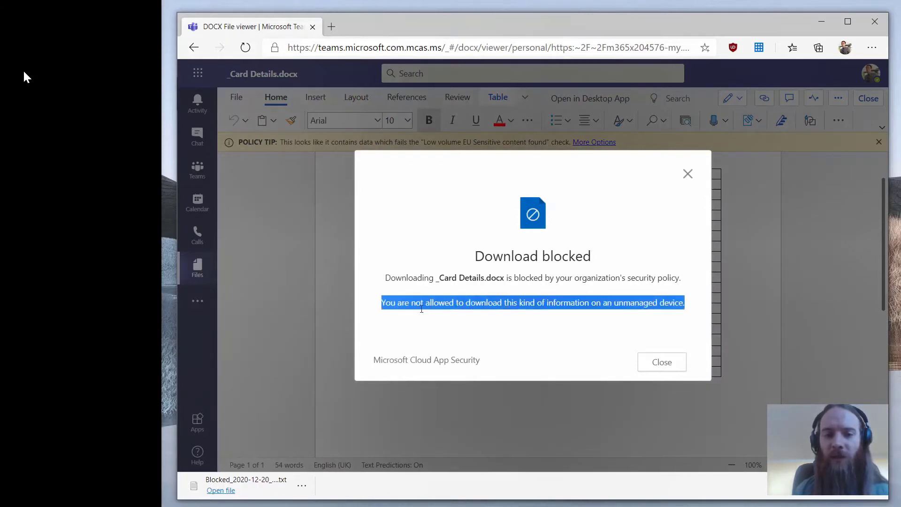
{"action": "left_click", "coordinate": [220, 490]}
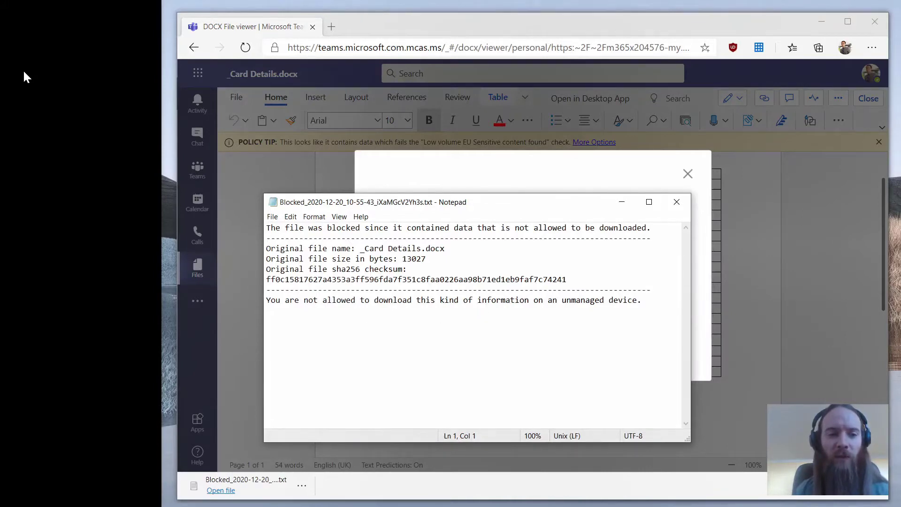
- Minimize the Teams and Cloud App Security browser windows and the Notepad block notice
{"action": "left_click", "coordinate": [819, 23]}
{"action": "left_click", "coordinate": [821, 21]}
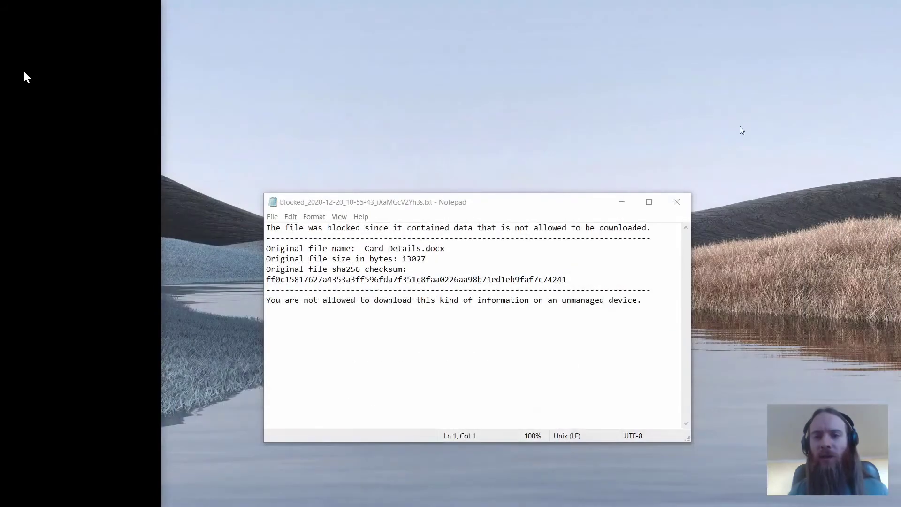
{"action": "left_click", "coordinate": [617, 197]}
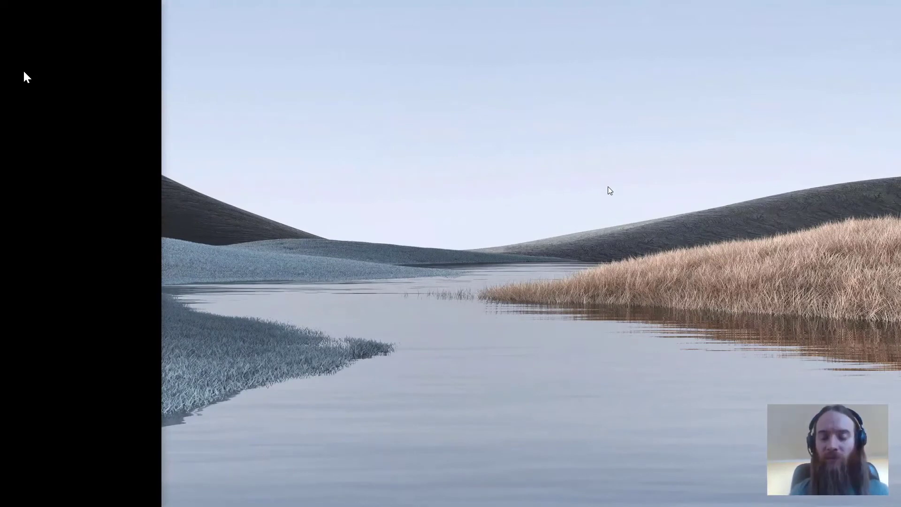
{"action": "key", "text": "alt+Tab"}
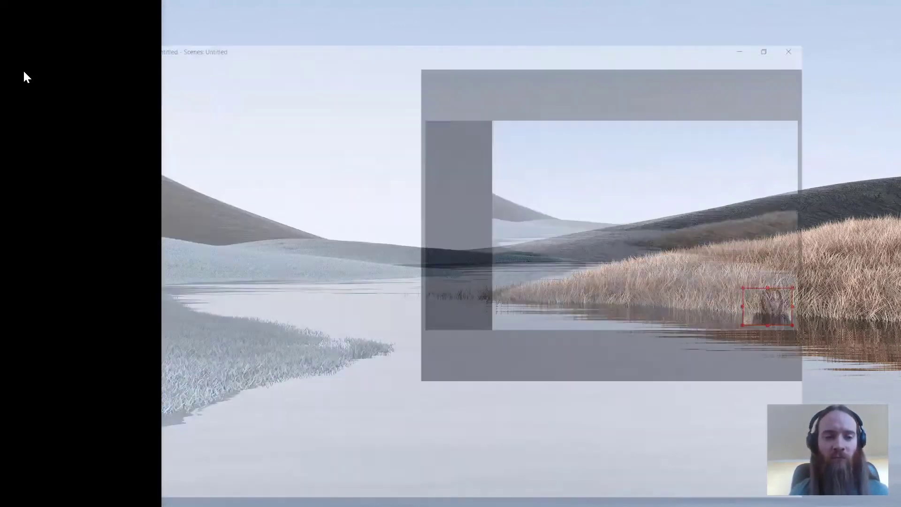
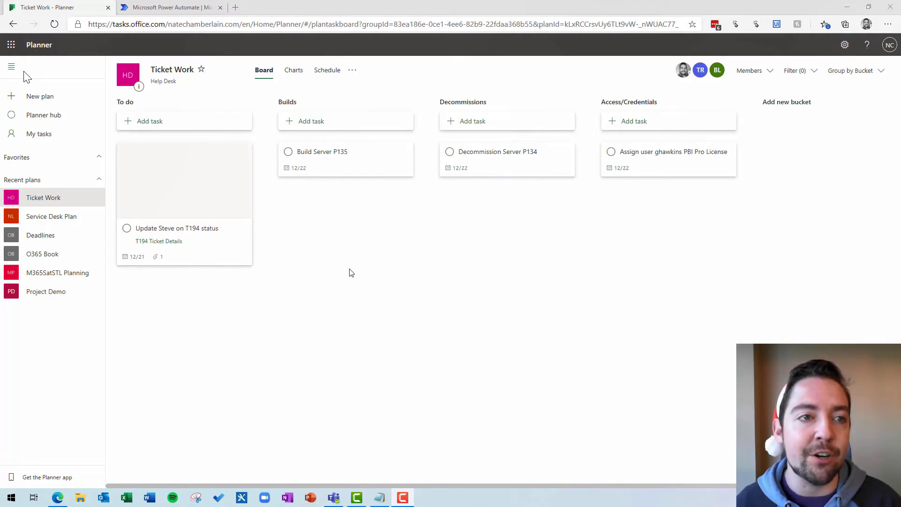
- Search the Power Automate flow templates for 'planner teams'
{"action": "left_click", "coordinate": [165, 11]}
{"action": "left_click", "coordinate": [394, 143]}
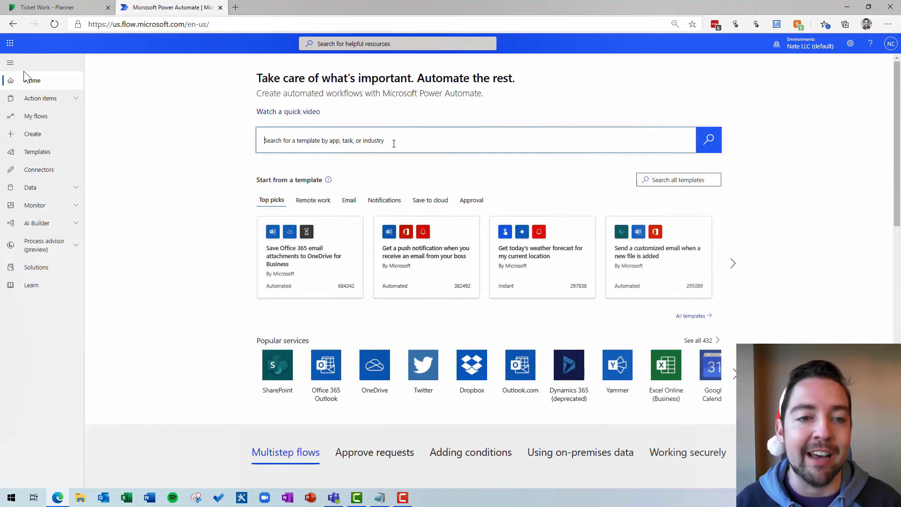
{"action": "type", "text": "planner teams"}
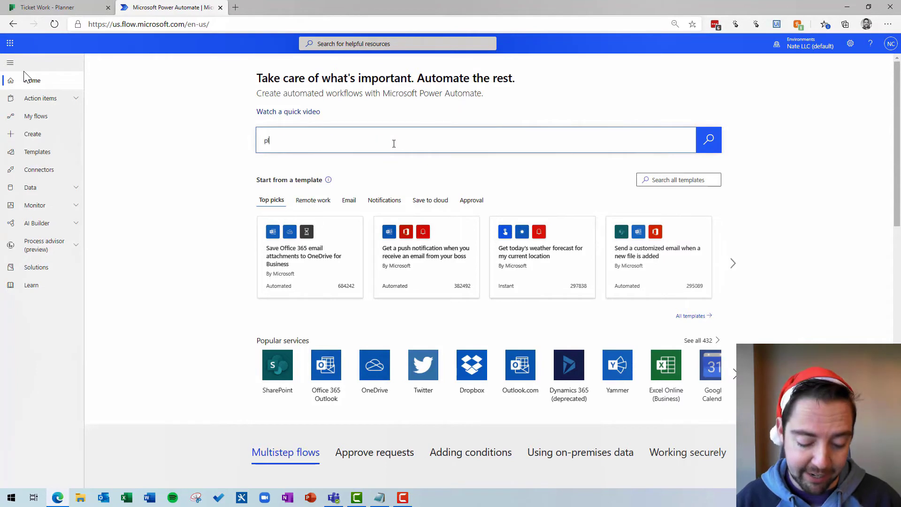
{"action": "key", "text": "Return"}
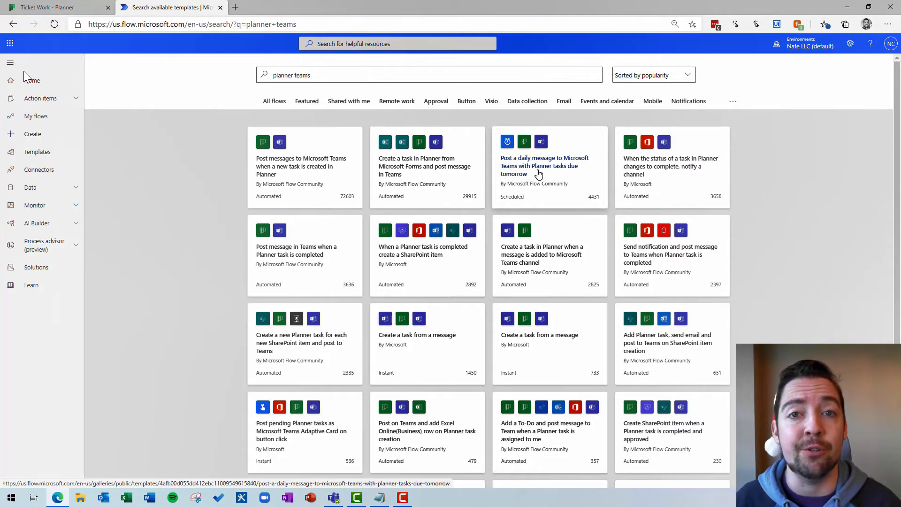
- Create a flow from the 'Post a daily message to Microsoft Teams with Planner tasks due tomorrow' template
{"action": "left_click", "coordinate": [538, 174]}
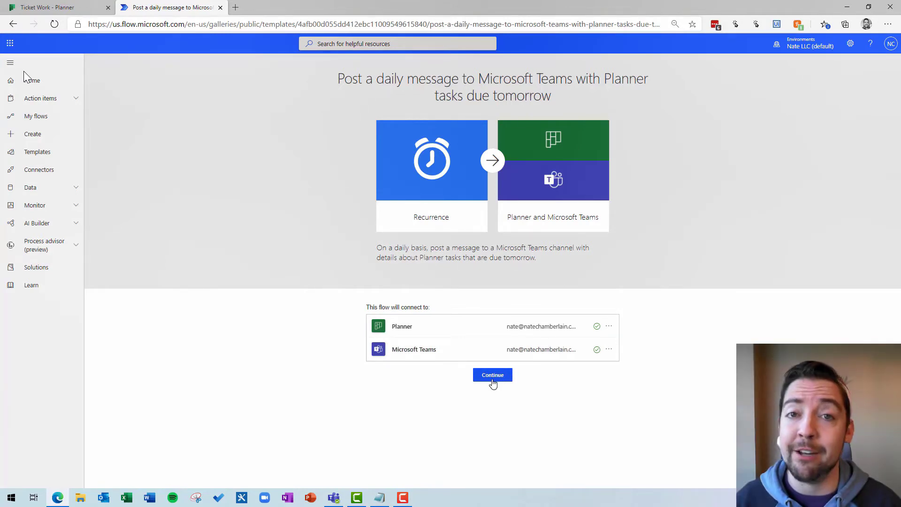
{"action": "left_click", "coordinate": [493, 384]}
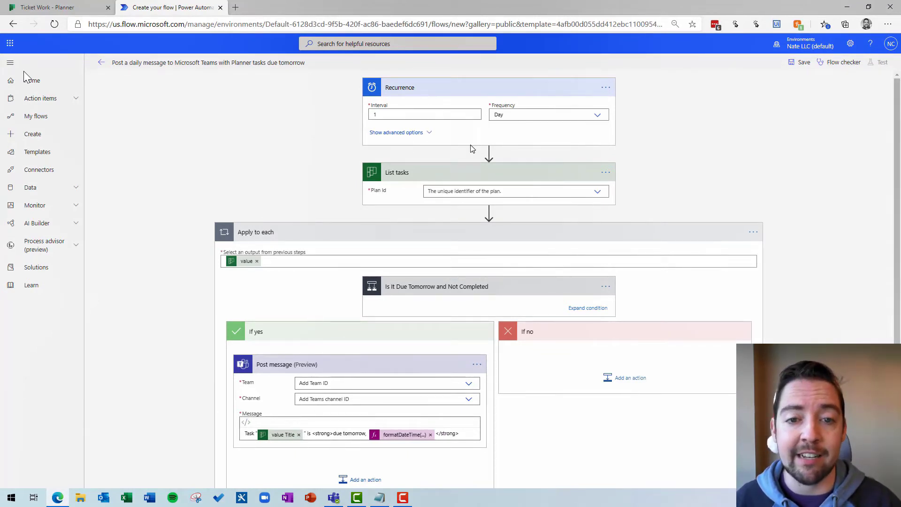
- Set List tasks' Plan Id to Ticket Work and expand the due-tomorrow condition's expression
{"action": "scroll", "coordinate": [451, 175], "scroll_direction": "down", "scroll_amount": 2}
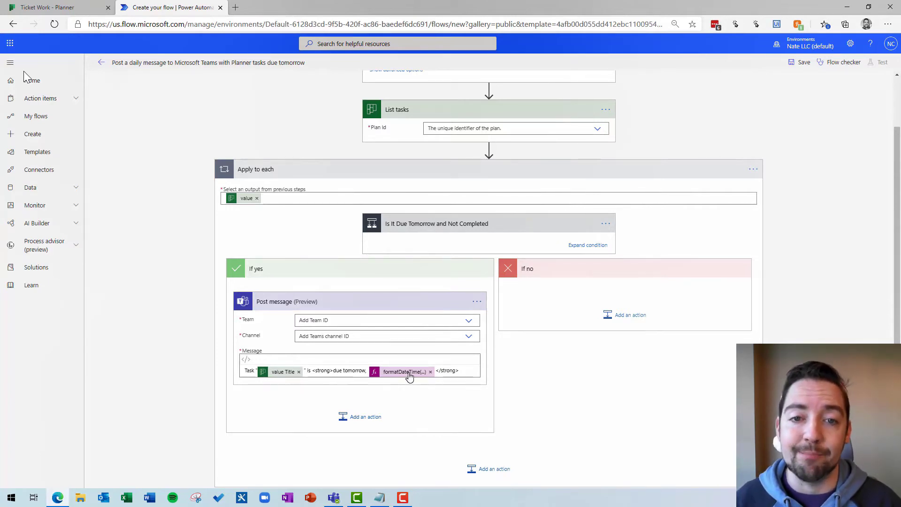
{"action": "scroll", "coordinate": [413, 376], "scroll_direction": "up", "scroll_amount": 2}
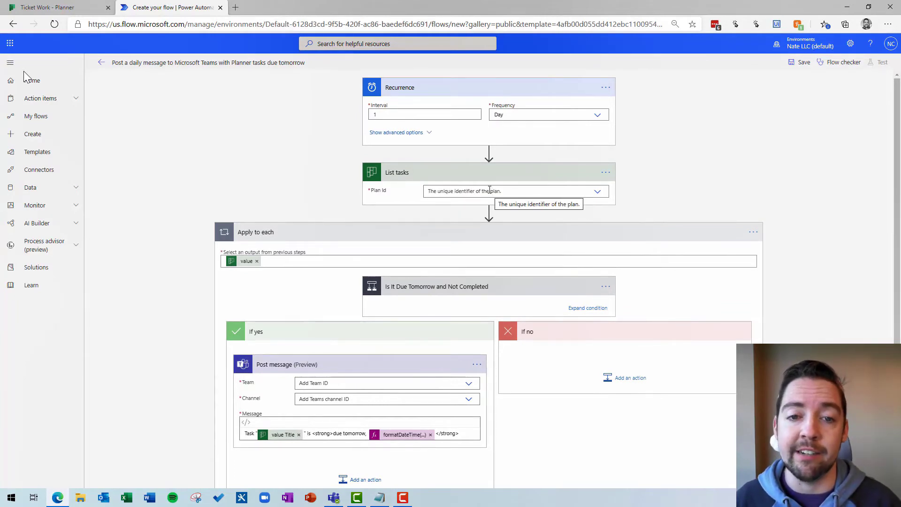
{"action": "left_click", "coordinate": [490, 191]}
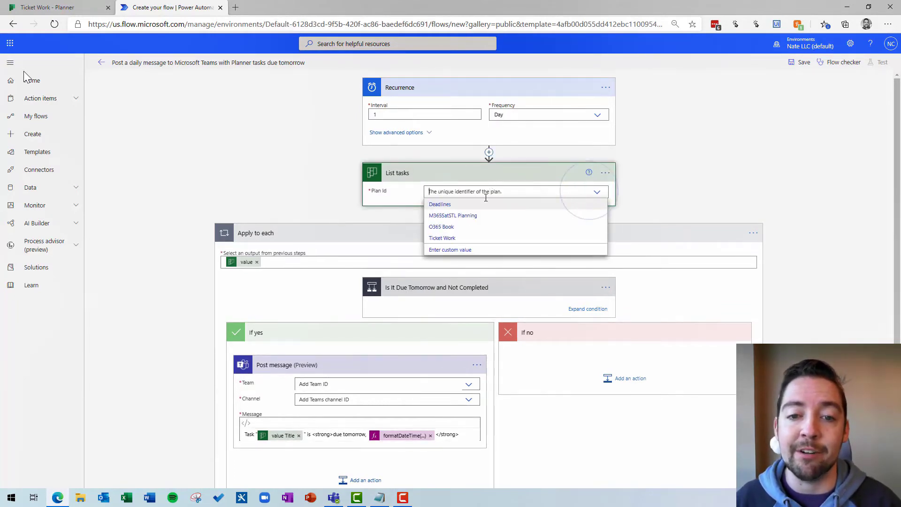
{"action": "left_click", "coordinate": [462, 238]}
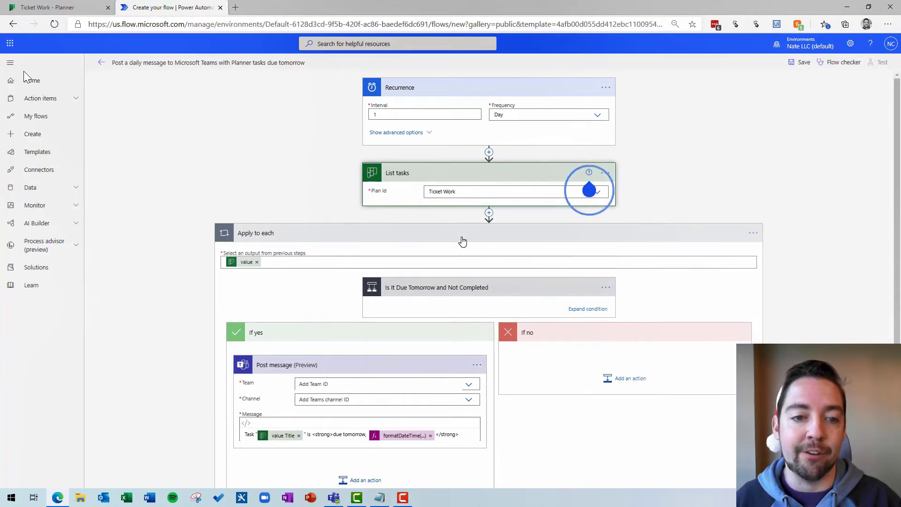
{"action": "scroll", "coordinate": [461, 243], "scroll_direction": "down", "scroll_amount": 1}
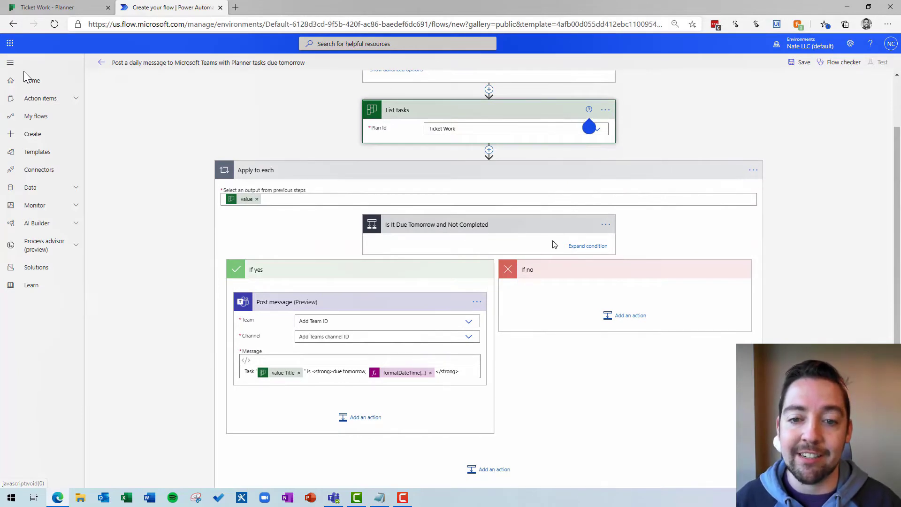
{"action": "left_click", "coordinate": [588, 246]}
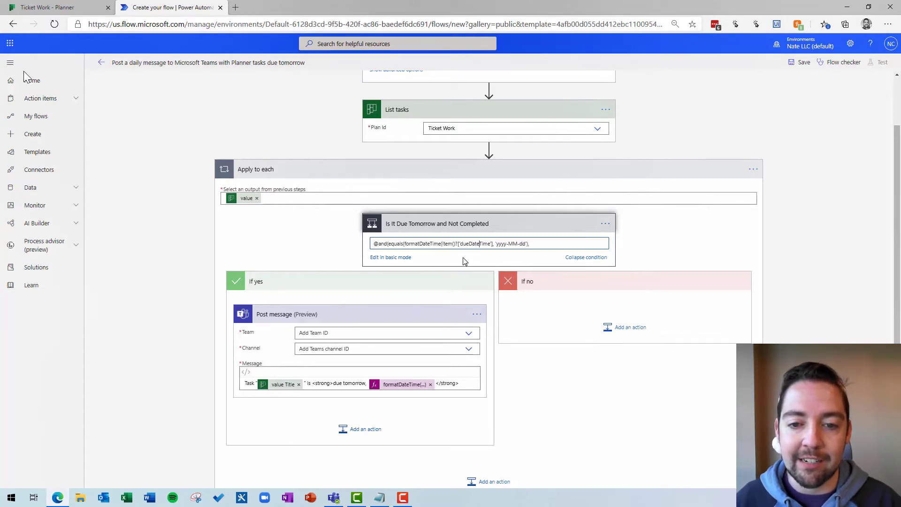
- Paste the full due-tomorrow condition expression into Notepad, then minimize Notepad
{"action": "key", "text": "ctrl+a"}
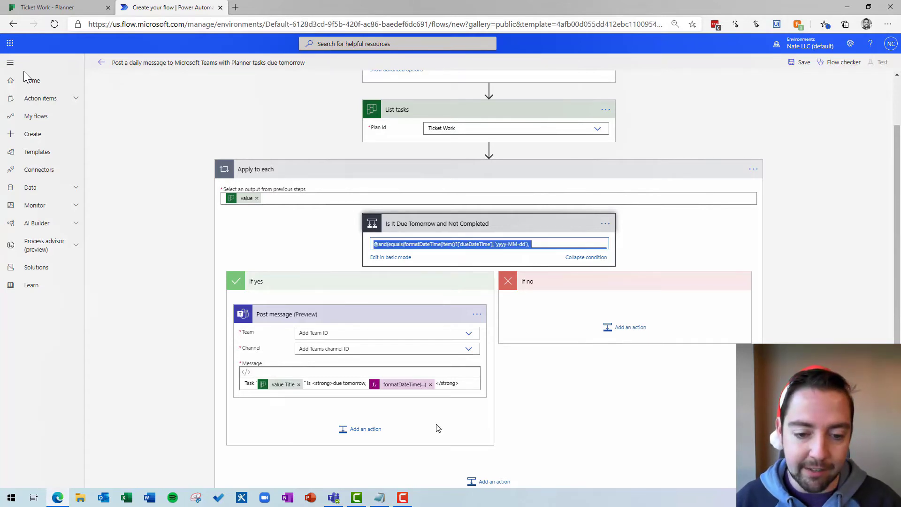
{"action": "left_click", "coordinate": [380, 498]}
{"action": "type", "text": "@and(equals(formatDateTime(item()?['dueDateTime'], 'yyyy-MM-dd'), formatDateTime(addDays(utcNow(), 1), 'yyyy-MM-dd')),less(items('Apply_to_each')?['percentComplete'], 100))"}
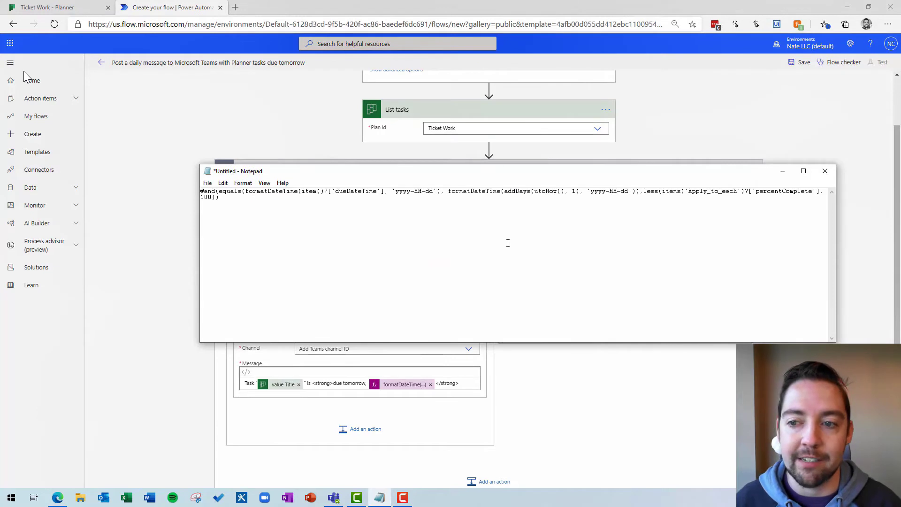
{"action": "scroll", "coordinate": [481, 251], "scroll_direction": "up", "scroll_amount": 8}
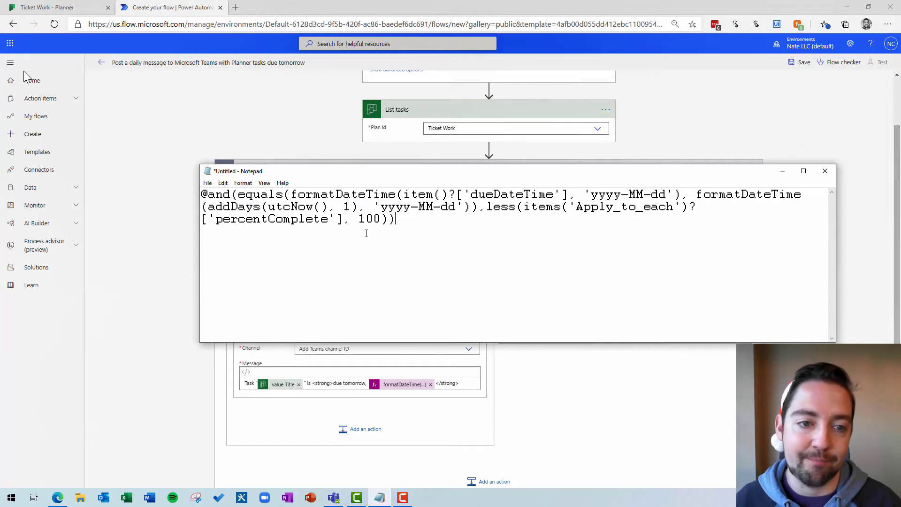
{"action": "left_click", "coordinate": [782, 171]}
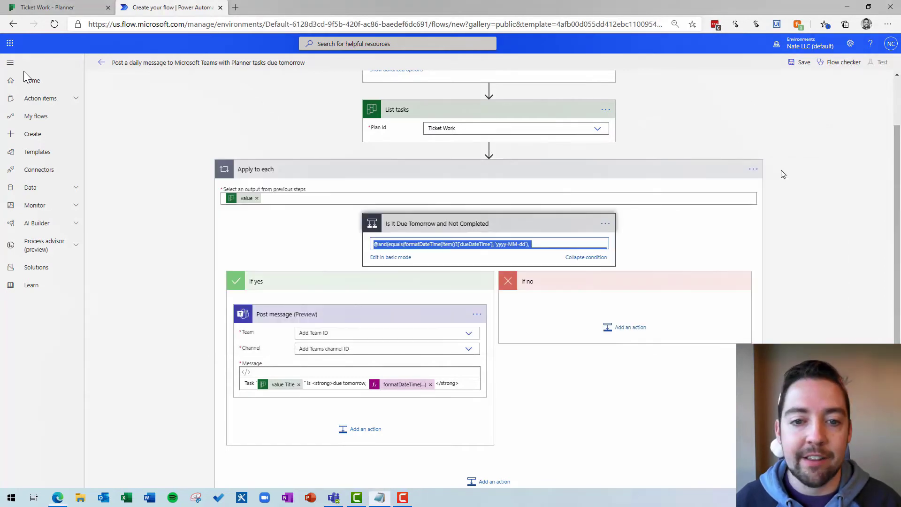
{"action": "left_click", "coordinate": [487, 245]}
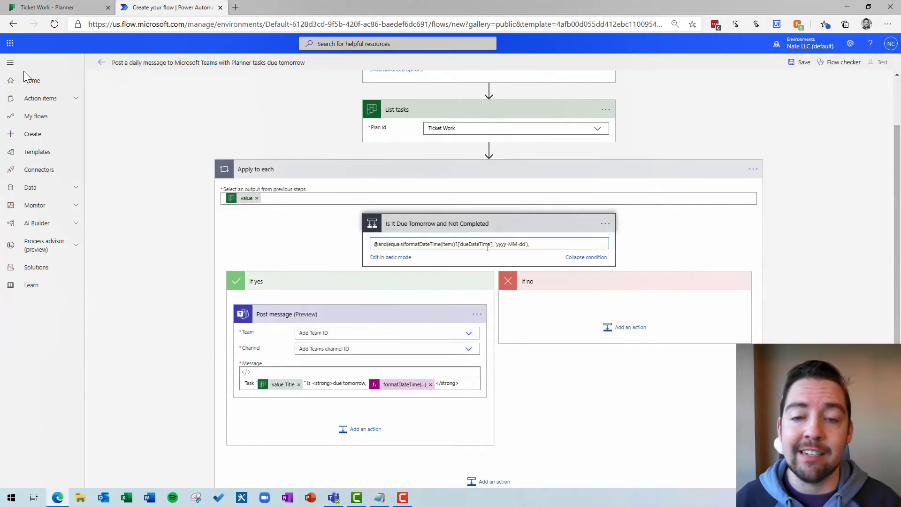
- Set Post message to team Help Desk and channel Open Tickets, then go to the Ticket Work Planner board
{"action": "scroll", "coordinate": [460, 268], "scroll_direction": "down", "scroll_amount": 1}
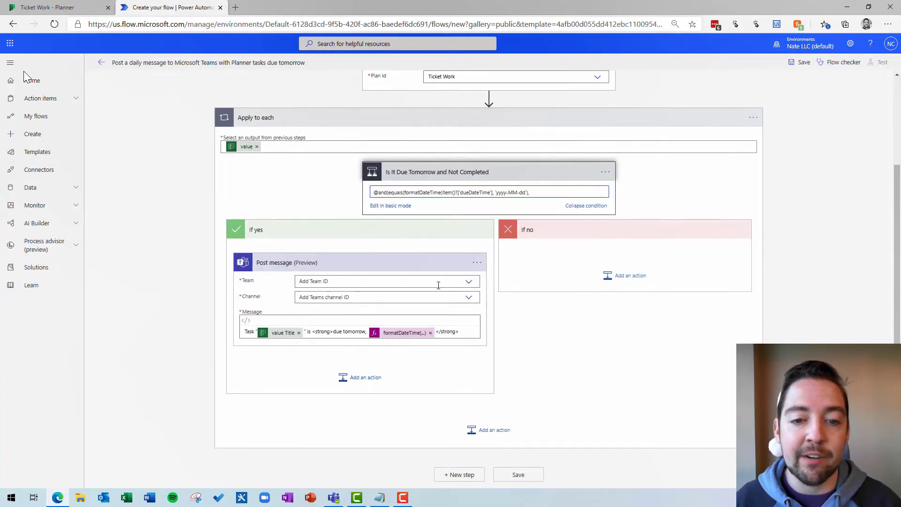
{"action": "left_click", "coordinate": [458, 281]}
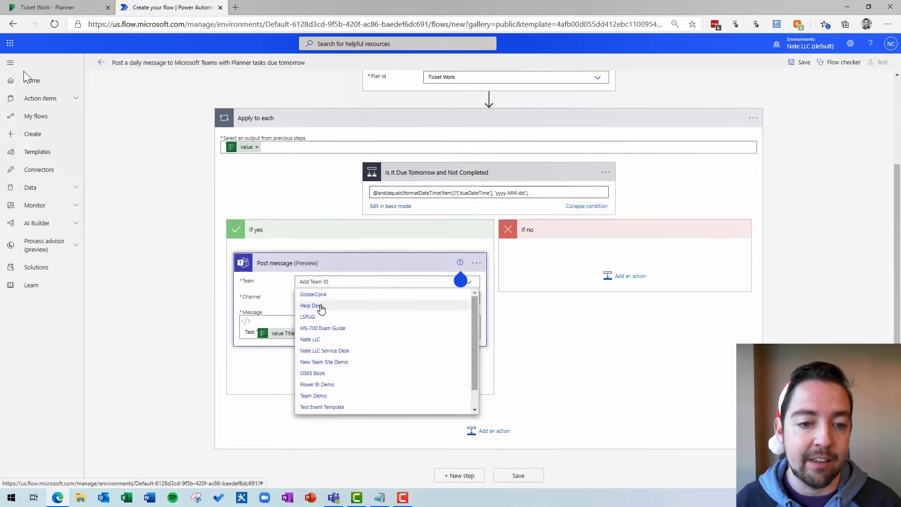
{"action": "left_click", "coordinate": [321, 307]}
{"action": "left_click", "coordinate": [325, 299]}
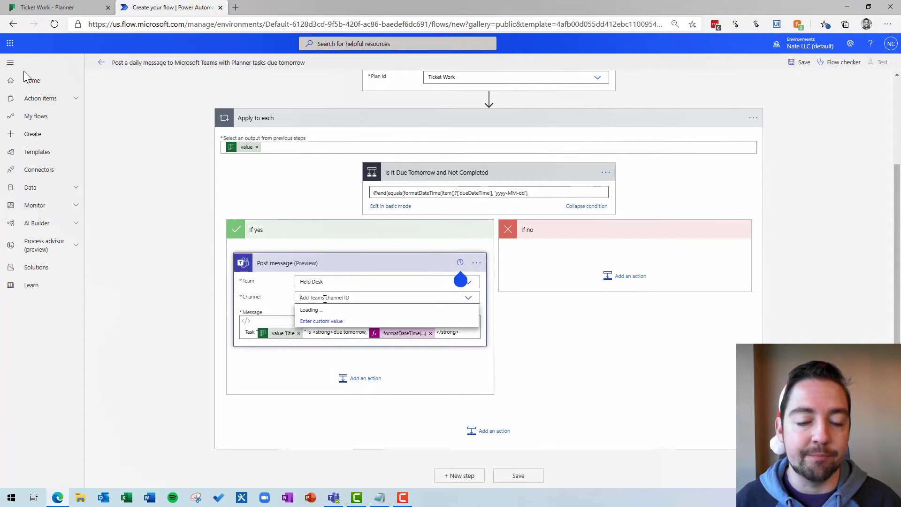
{"action": "left_click", "coordinate": [319, 334]}
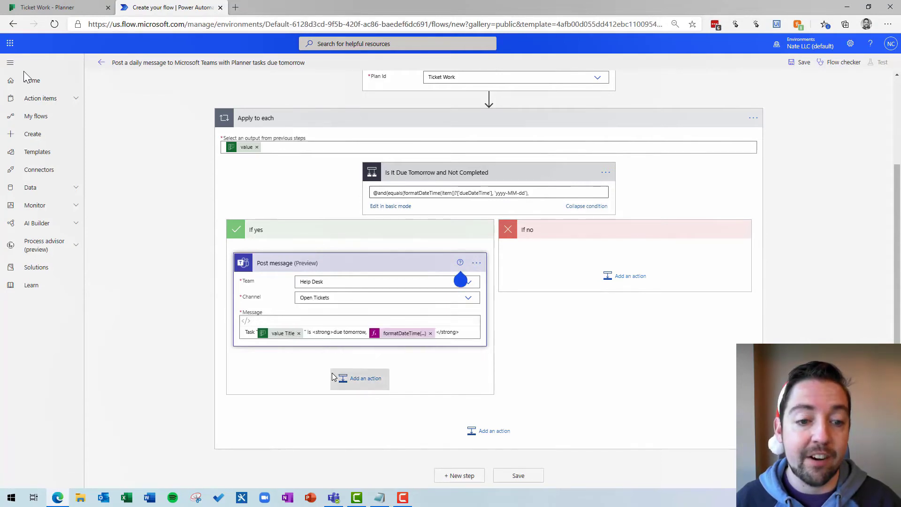
{"action": "scroll", "coordinate": [583, 417], "scroll_direction": "up", "scroll_amount": 3}
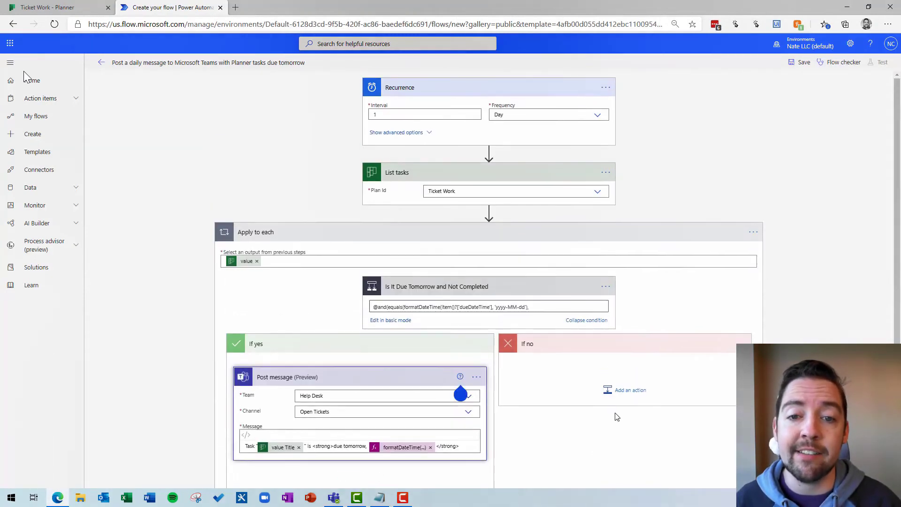
{"action": "left_click", "coordinate": [46, 8]}
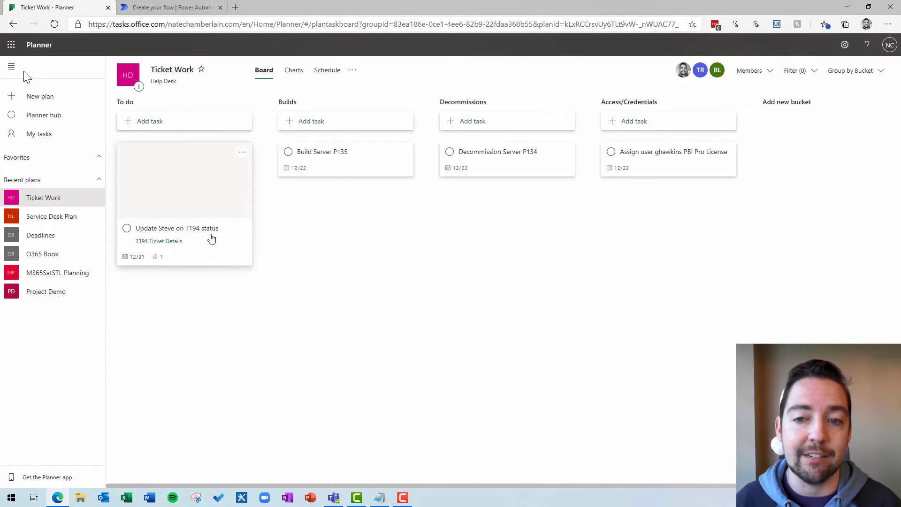
- Save the flow, check Help Desk > Open Tickets for the 12/21 due-tomorrow post, then return
{"action": "left_click", "coordinate": [141, 7]}
{"action": "left_click", "coordinate": [804, 66]}
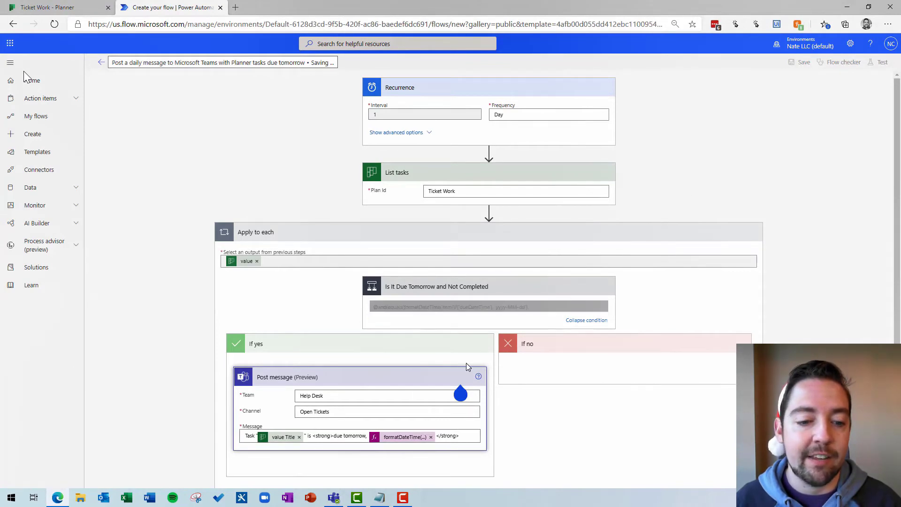
{"action": "left_click", "coordinate": [333, 498]}
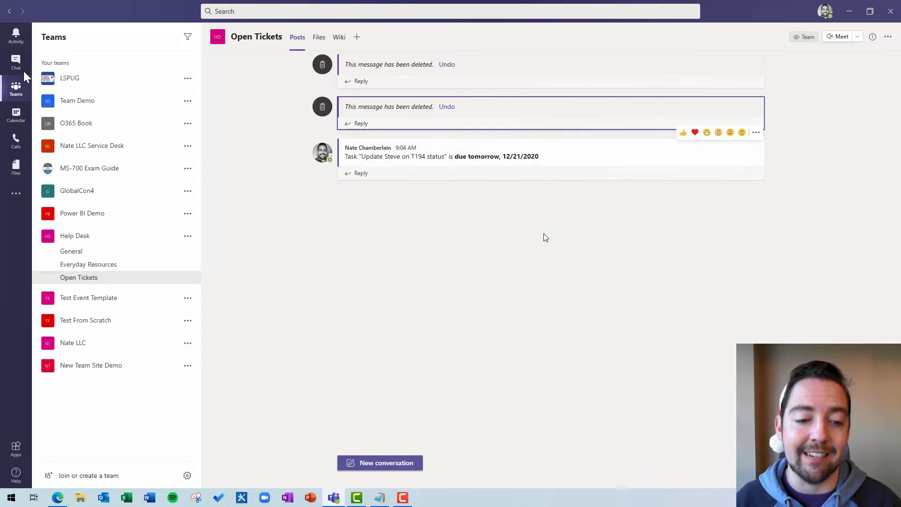
{"action": "mouse_move", "coordinate": [65, 502]}
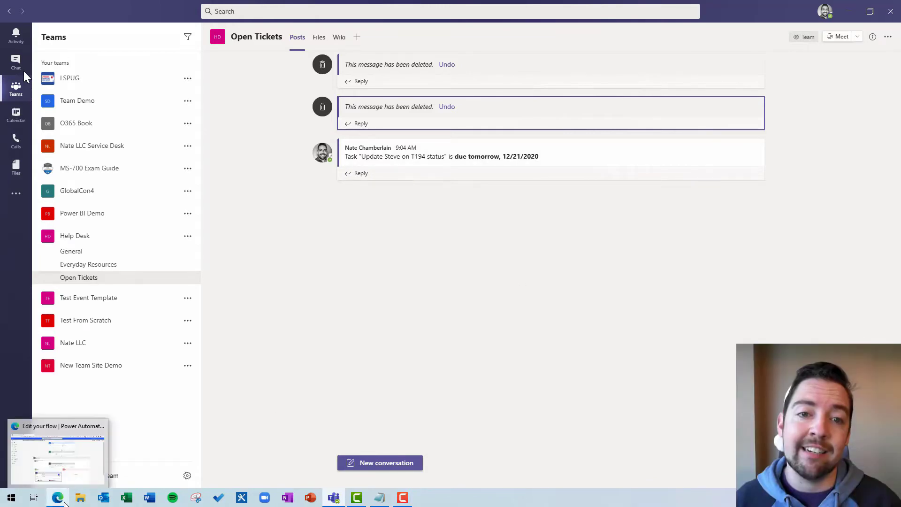
{"action": "left_click", "coordinate": [57, 455]}
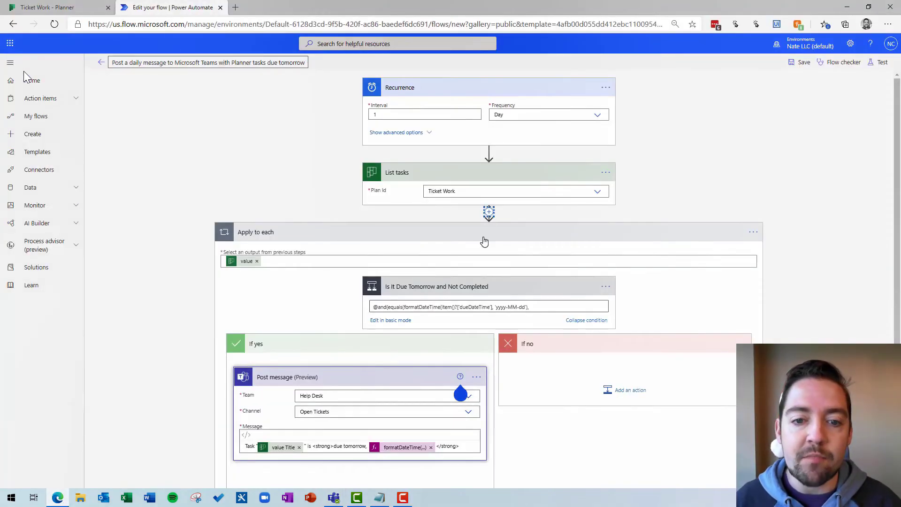
- In the Notepad copy, change the dueDateTime comparison from equals to greaterOrEquals
{"action": "scroll", "coordinate": [485, 298], "scroll_direction": "down", "scroll_amount": 1}
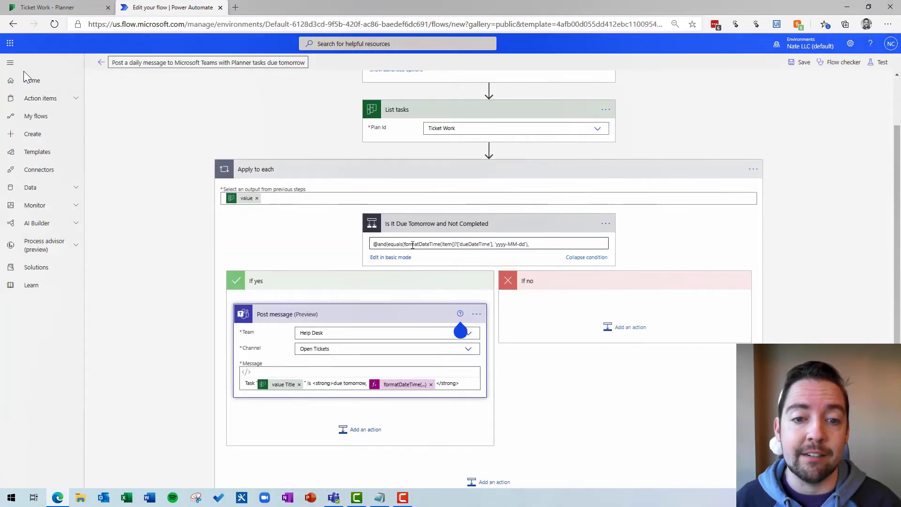
{"action": "left_click", "coordinate": [387, 244]}
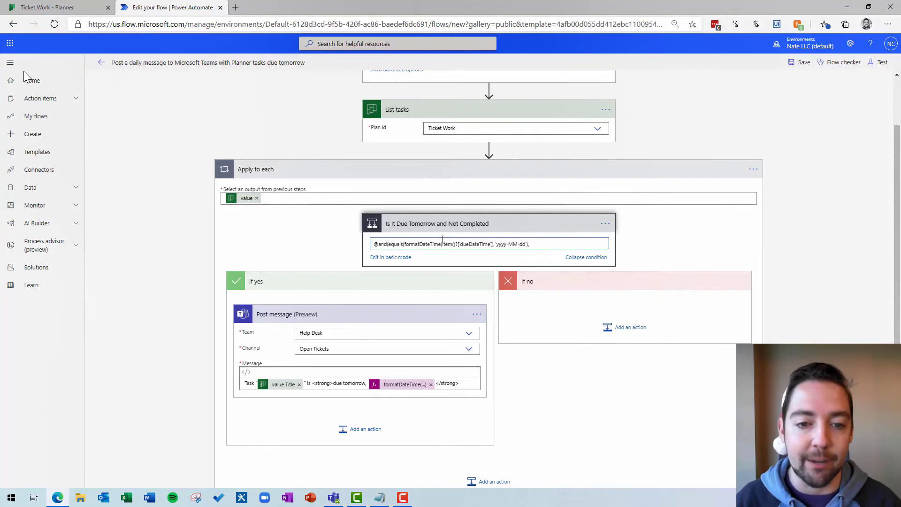
{"action": "key", "text": "ctrl+v"}
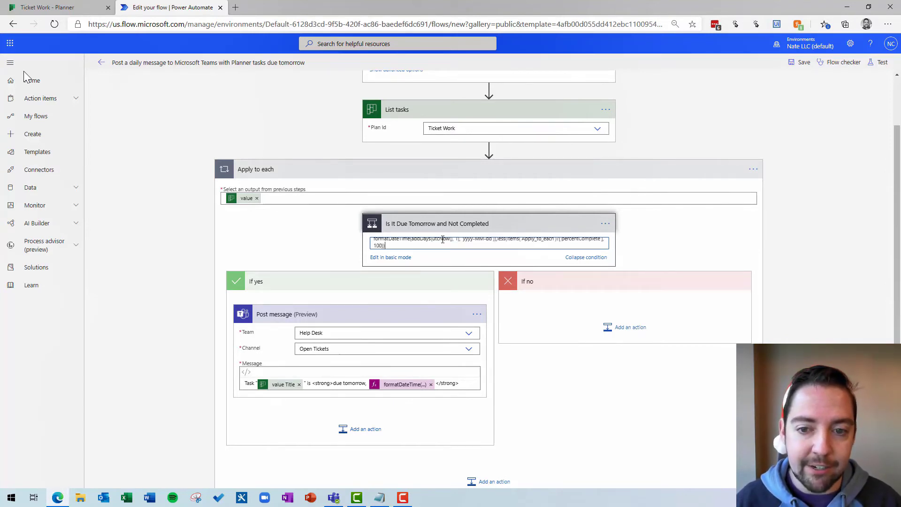
{"action": "key", "text": "ctrl+a"}
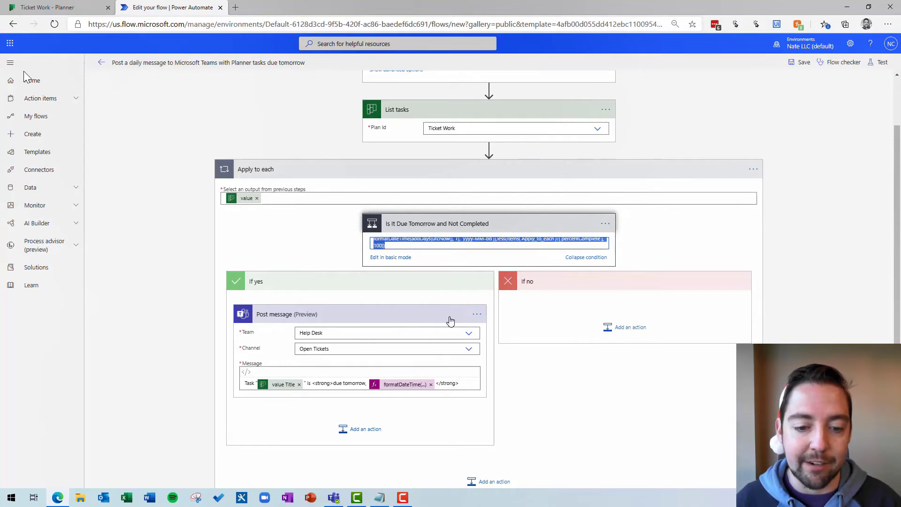
{"action": "left_click", "coordinate": [380, 498]}
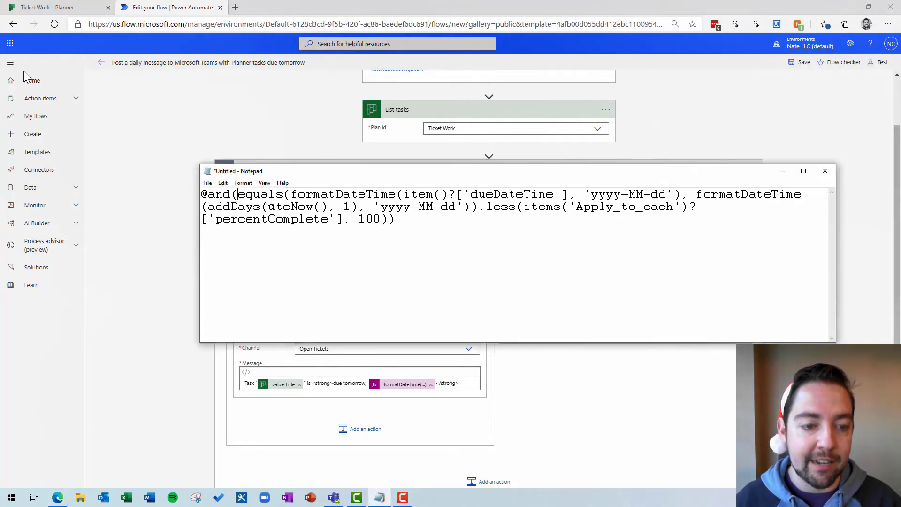
{"action": "type", "text": "greaterOR"}
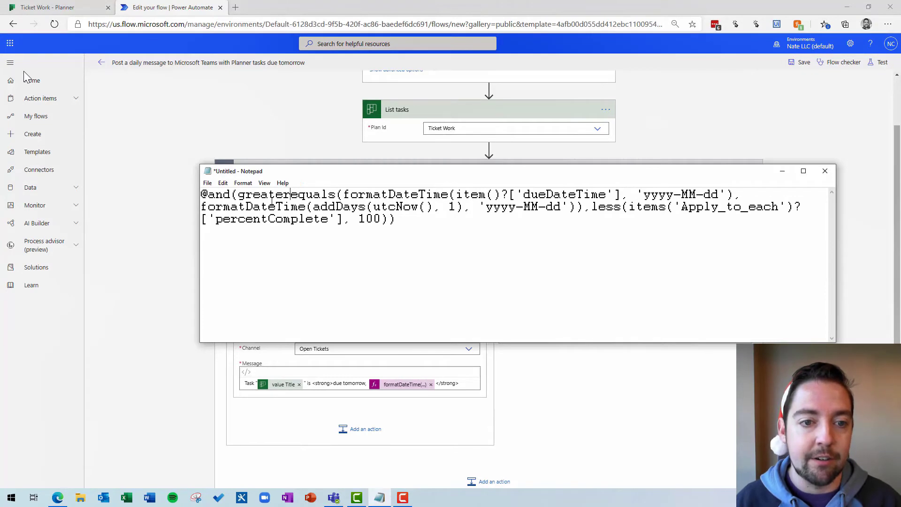
{"action": "key", "text": "BackSpace"}
{"action": "type", "text": "r"}
{"action": "key", "text": "Delete"}
{"action": "type", "text": "E"}
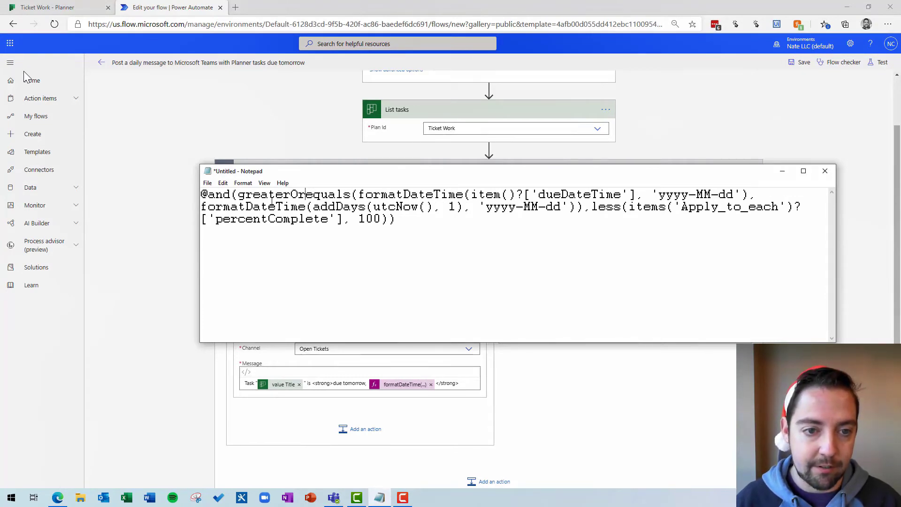
{"action": "key", "text": "ctrl+a"}
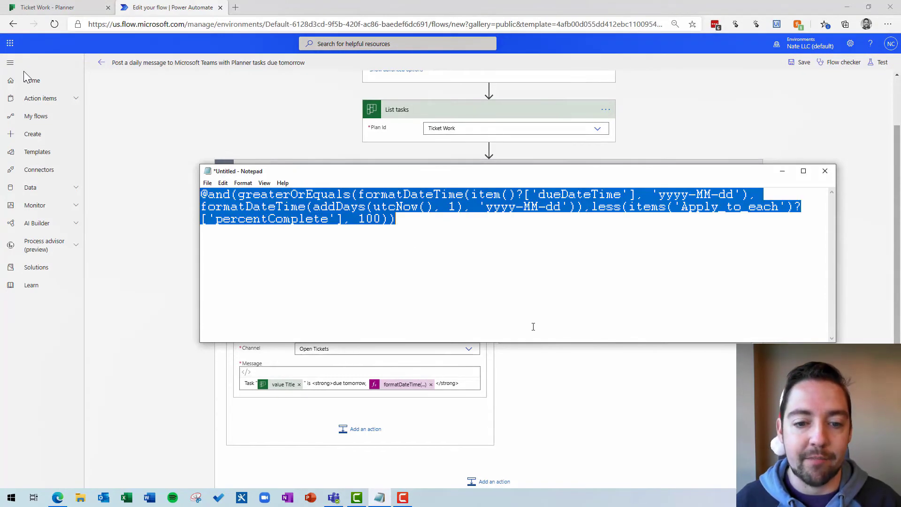
- Replace the flow's condition expression with the revised greaterOrEquals version
{"action": "left_click", "coordinate": [650, 382]}
{"action": "left_click", "coordinate": [520, 241]}
{"action": "key", "text": "ctrl+a"}
{"action": "key", "text": "ctrl+v"}
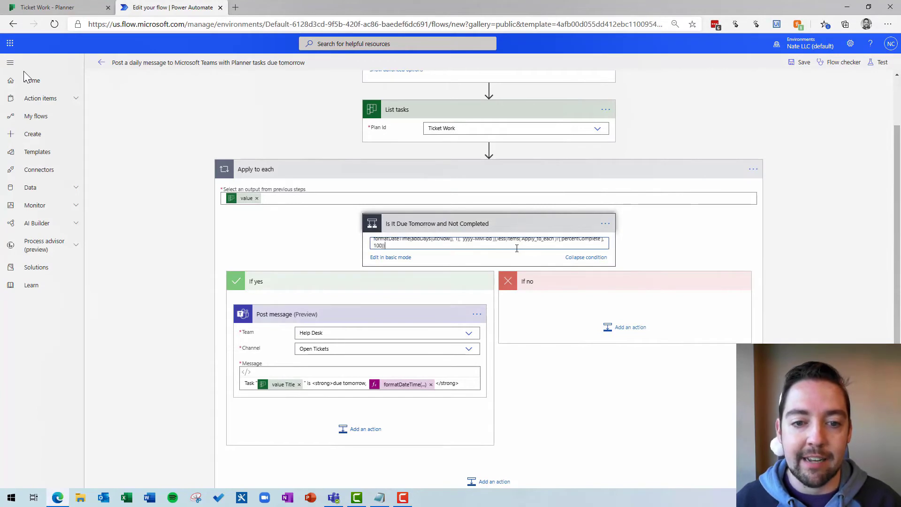
{"action": "scroll", "coordinate": [518, 249], "scroll_direction": "up", "scroll_amount": 2}
{"action": "key", "text": "Up"}
{"action": "key", "text": "Up"}
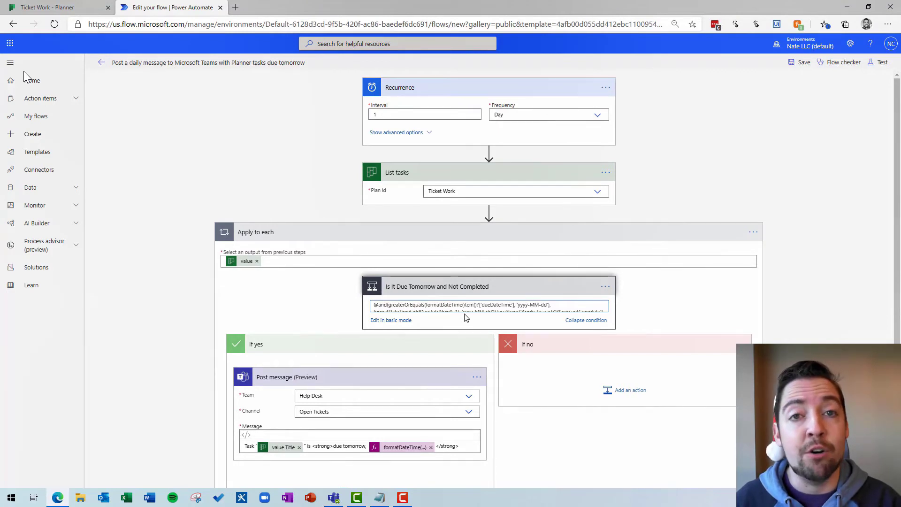
- Save and manually run the revised flow, then check Open Tickets in Teams for the 12/22 posts
{"action": "left_click", "coordinate": [803, 67]}
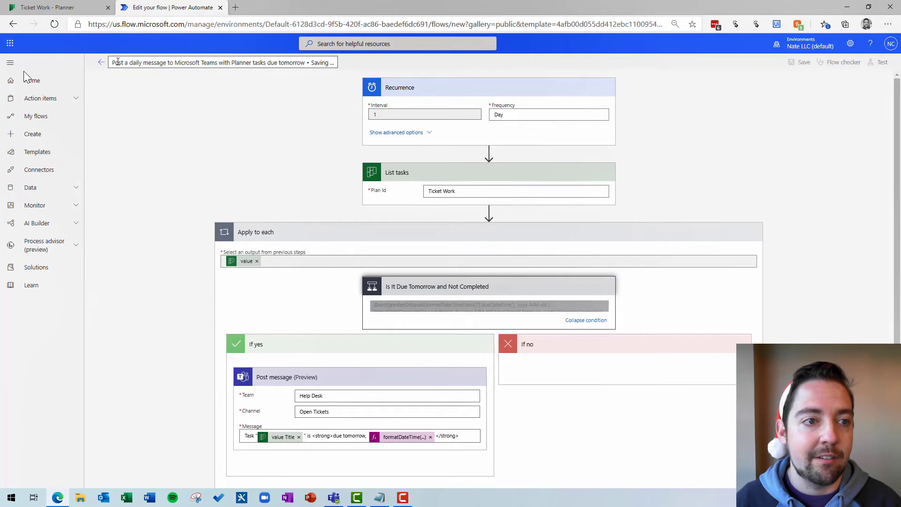
{"action": "left_click", "coordinate": [101, 65]}
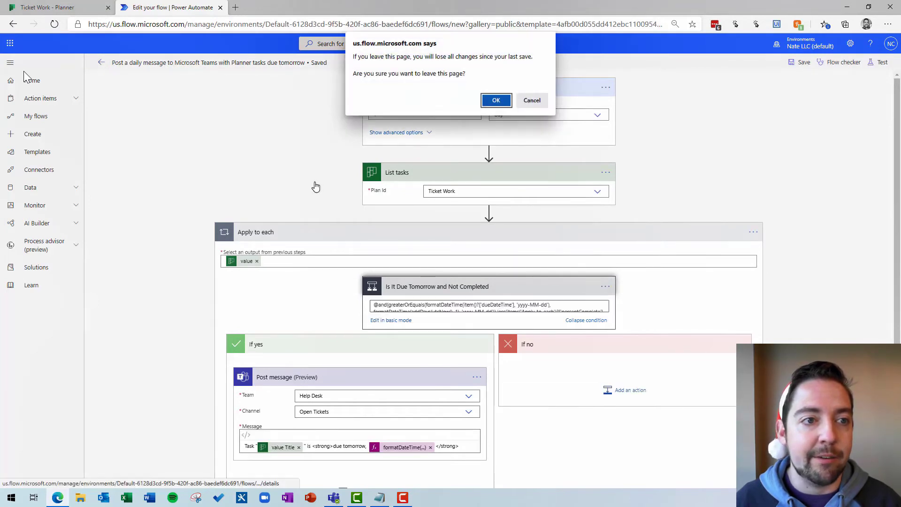
{"action": "left_click", "coordinate": [493, 97]}
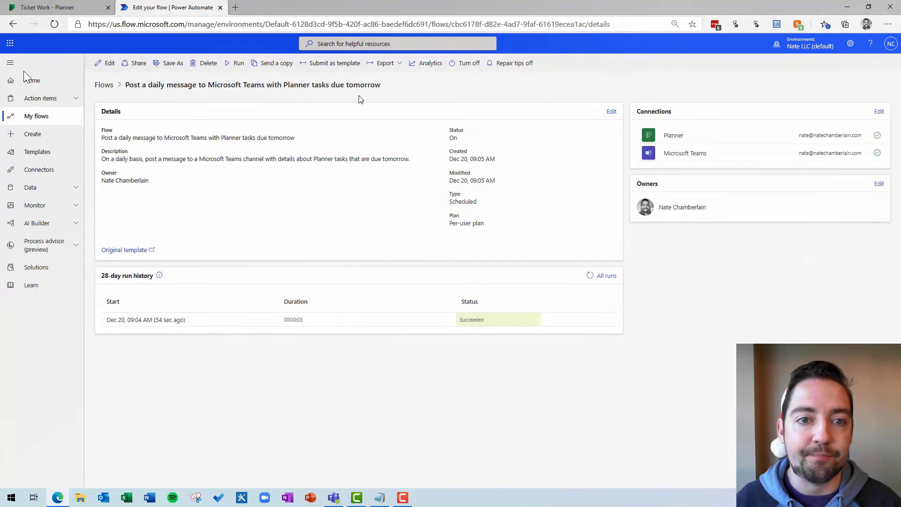
{"action": "left_click", "coordinate": [236, 63]}
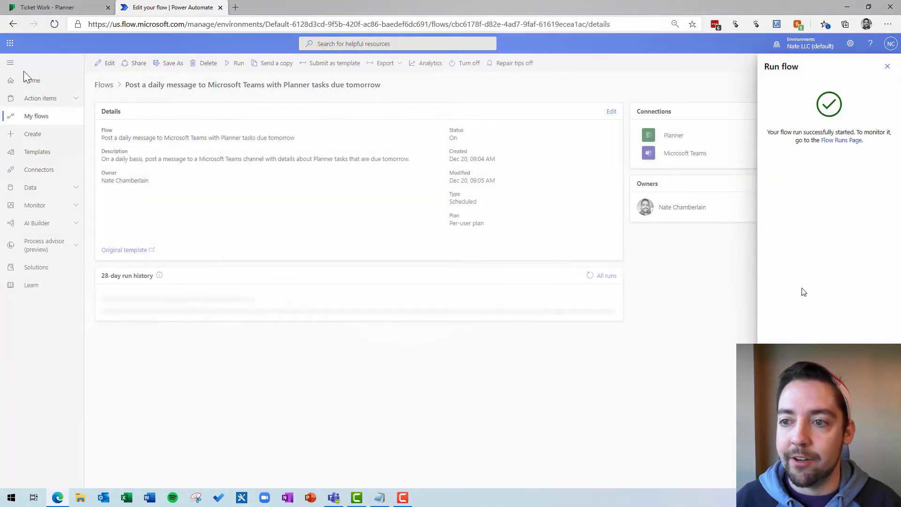
{"action": "left_click", "coordinate": [887, 66]}
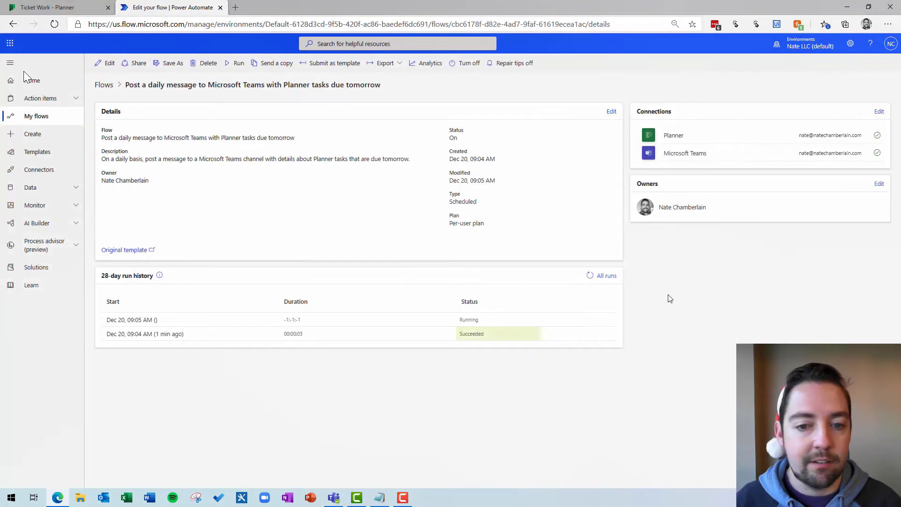
{"action": "left_click", "coordinate": [334, 497]}
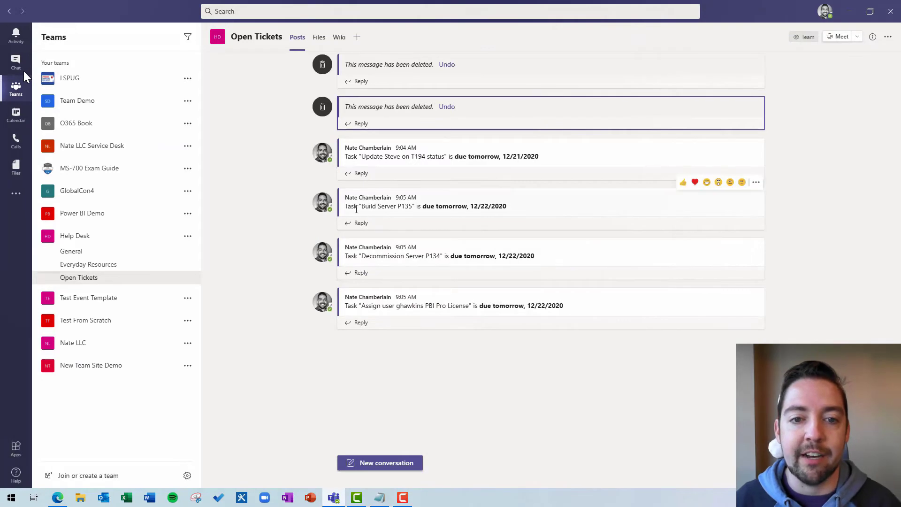